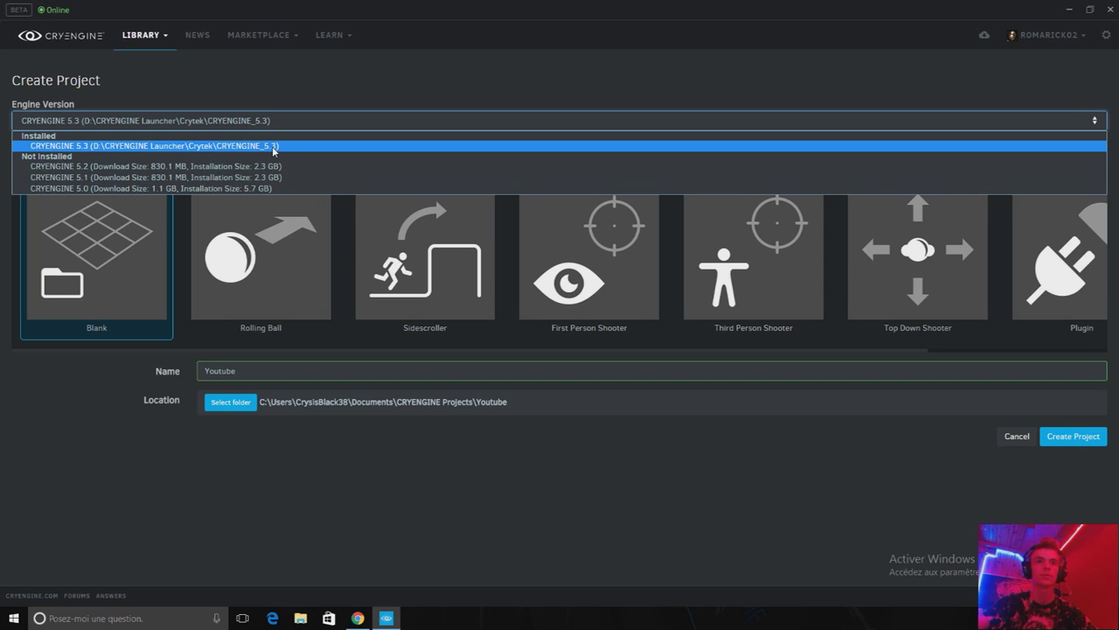
Create a blank C++ project named Youtube on CRYENGINE 5.3 and start its editor.
{"action": "left_click", "coordinate": [397, 87]}
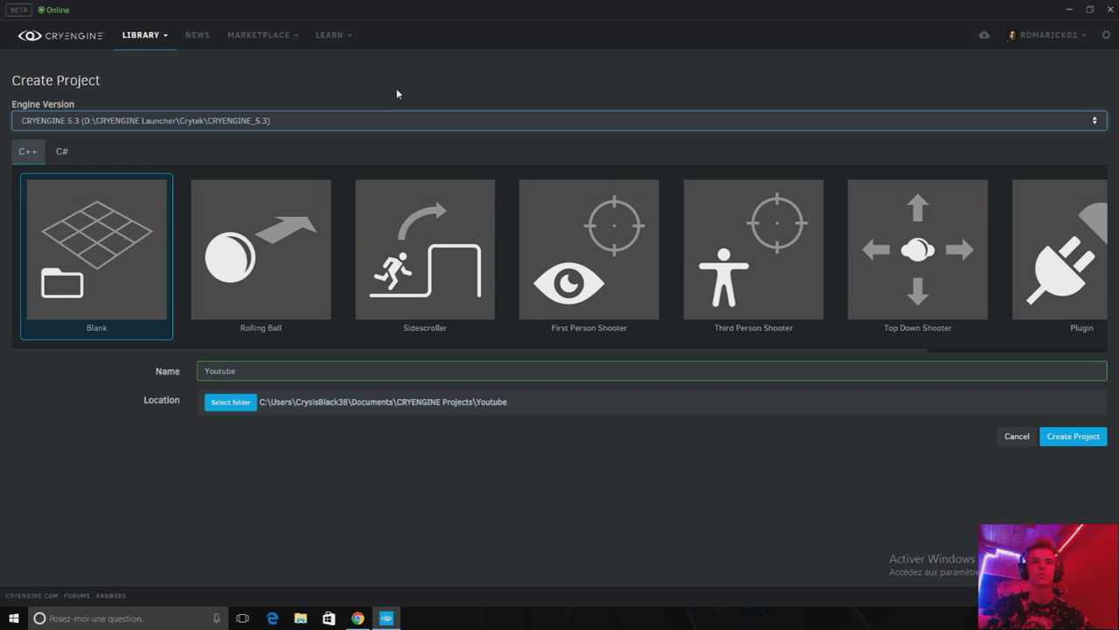
{"action": "left_click", "coordinate": [1083, 437]}
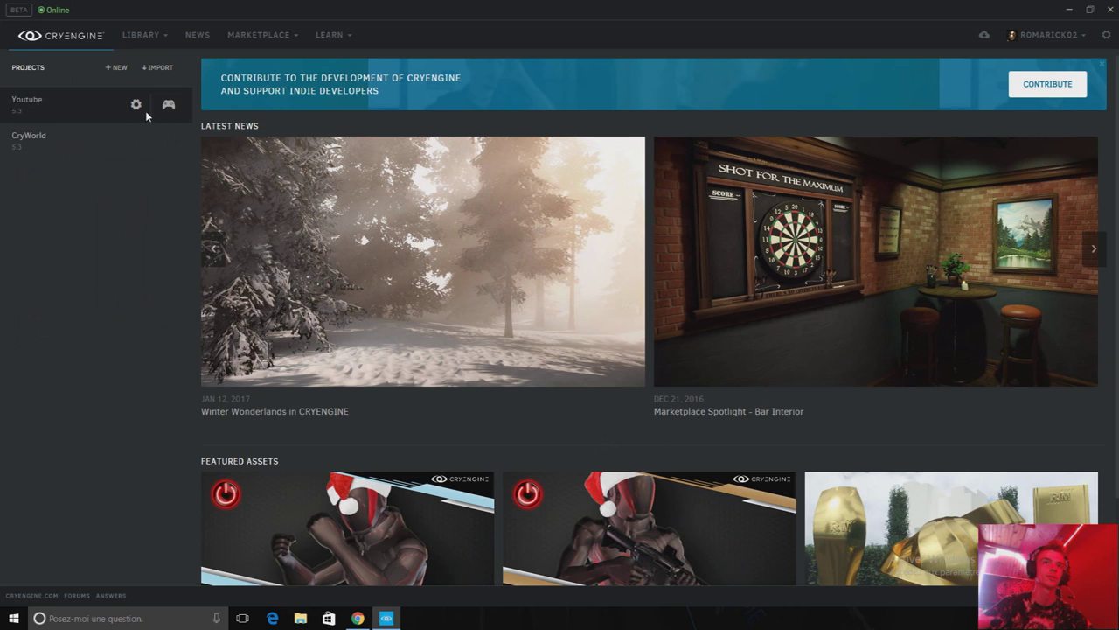
{"action": "left_click", "coordinate": [137, 105]}
{"action": "left_click", "coordinate": [113, 134]}
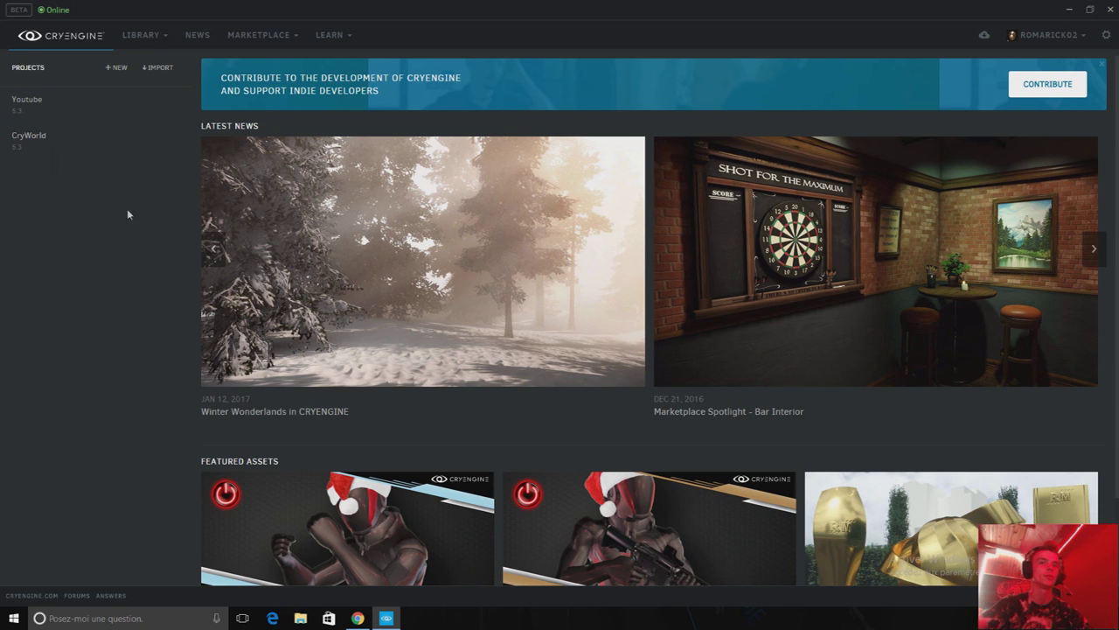
Reduce the launcher from full screen to a smaller window and move it aside on the desktop.
{"action": "left_click", "coordinate": [1090, 9]}
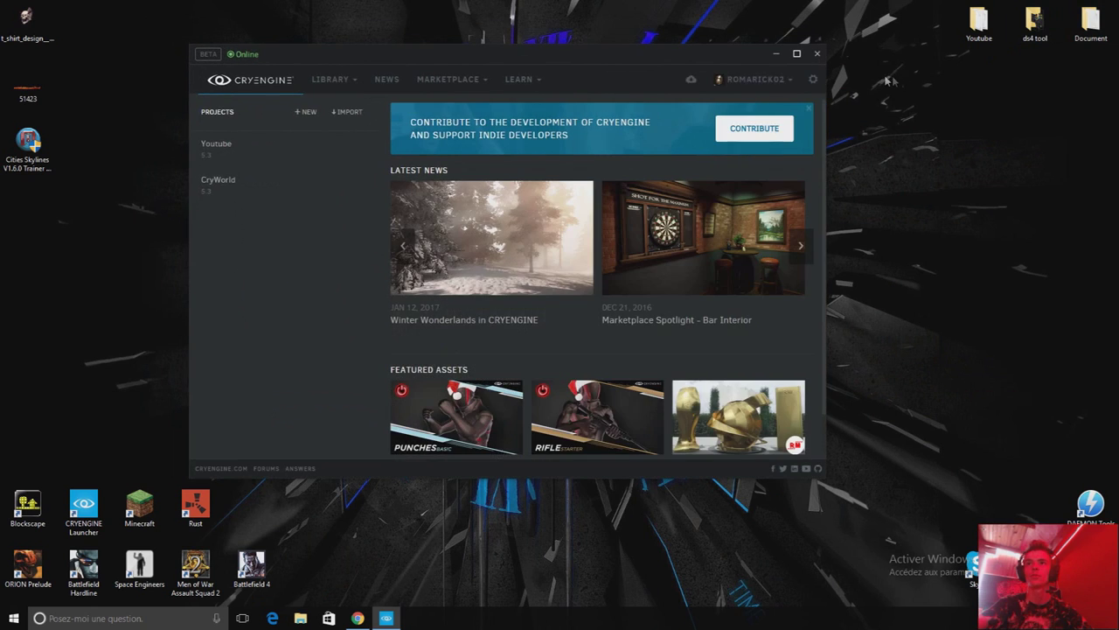
{"action": "left_click_drag", "start_coordinate": [667, 67], "coordinate": [919, 111]}
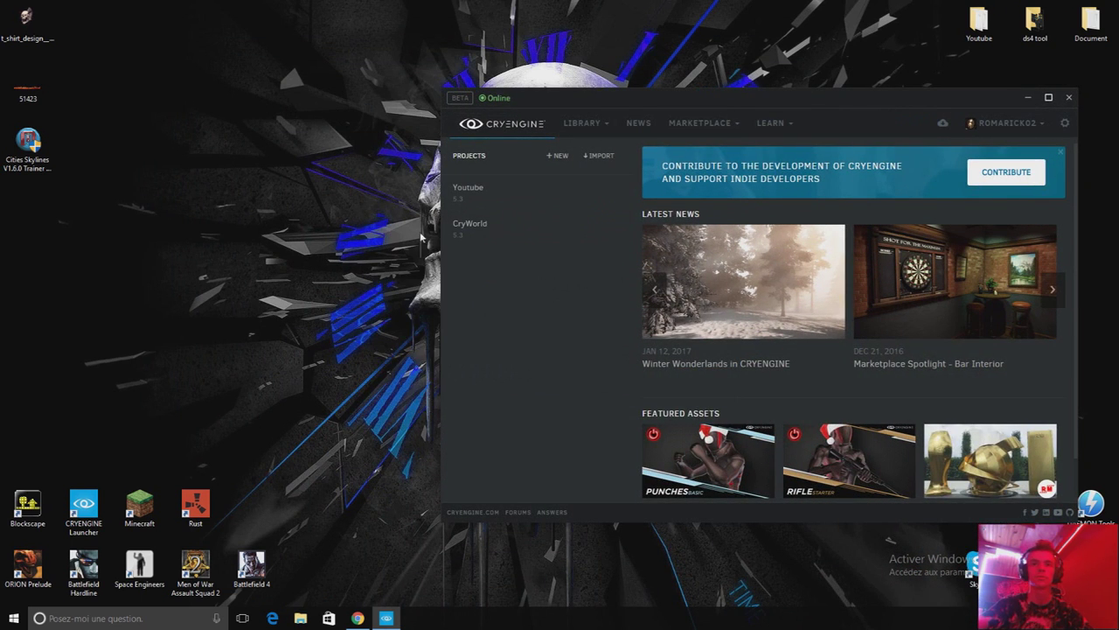
{"action": "left_click", "coordinate": [1029, 98]}
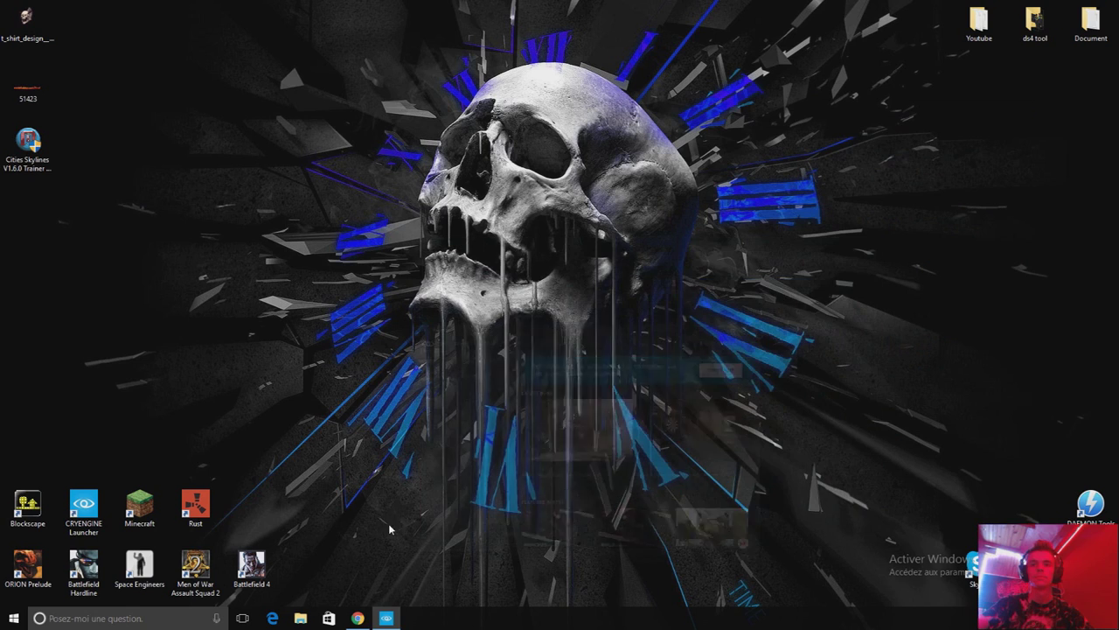
{"action": "left_click", "coordinate": [390, 617]}
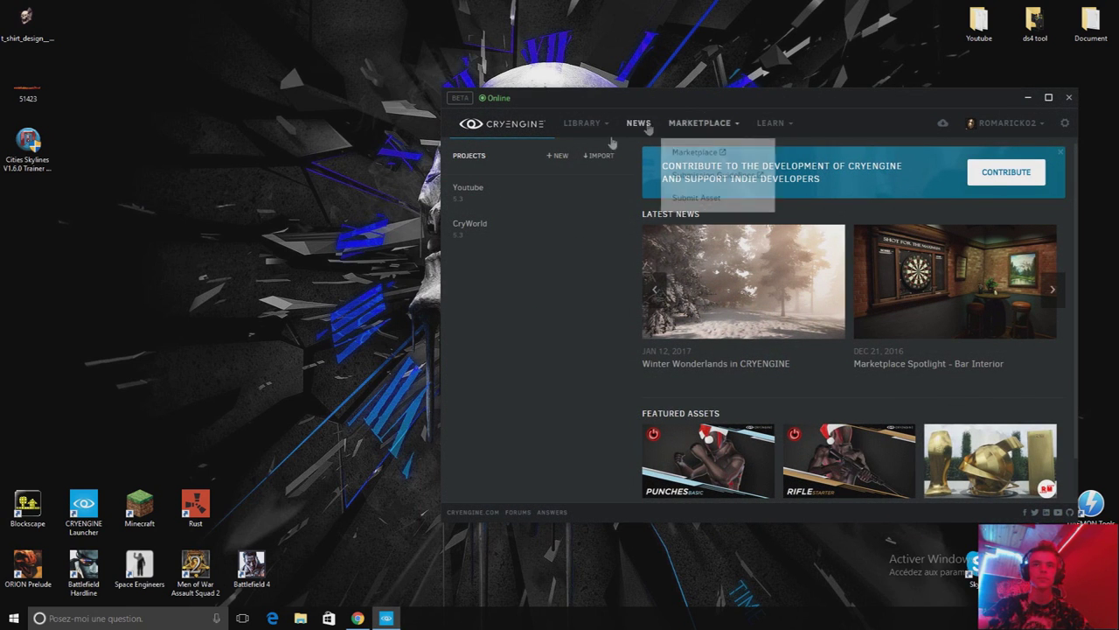
Launch the editor for the Youtube project from its project options.
{"action": "mouse_move", "coordinate": [577, 197]}
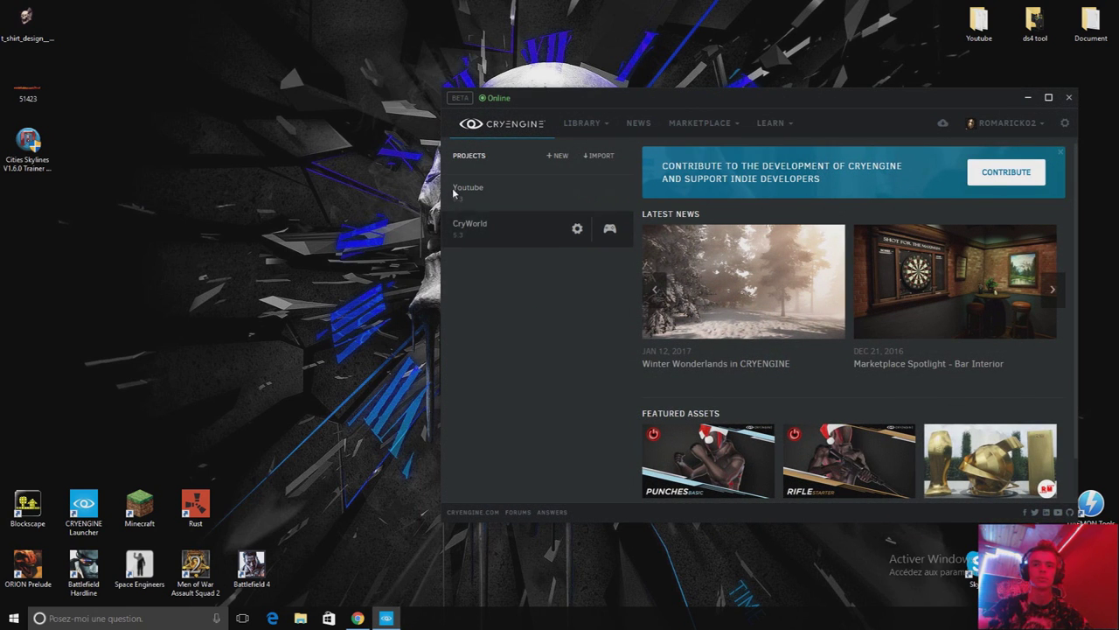
{"action": "left_click", "coordinate": [578, 192]}
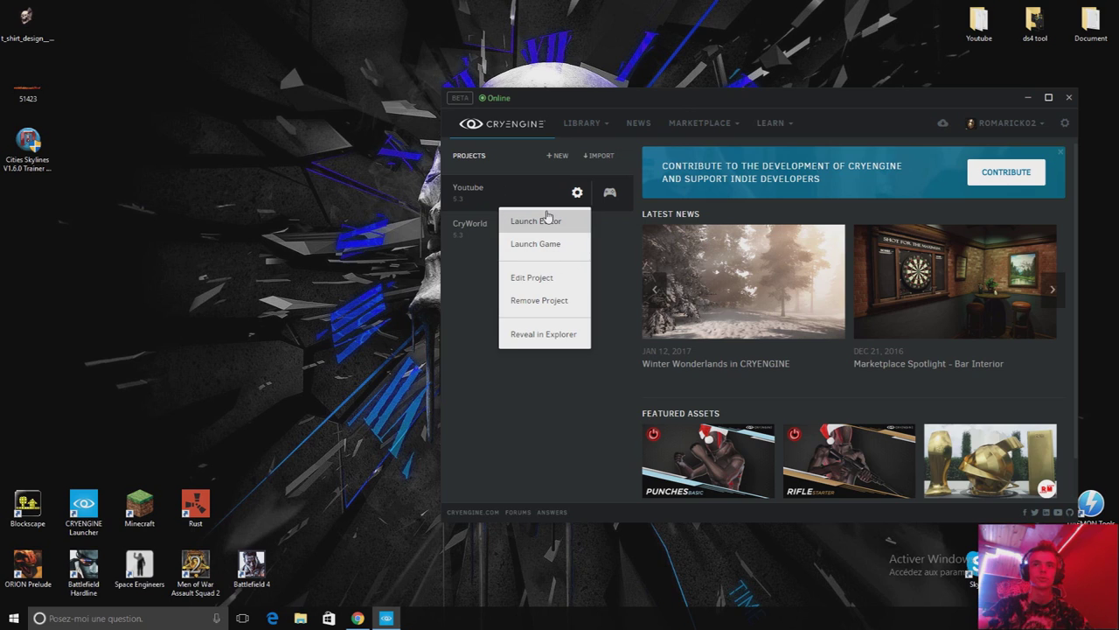
{"action": "left_click", "coordinate": [547, 219]}
{"action": "left_click", "coordinate": [578, 192]}
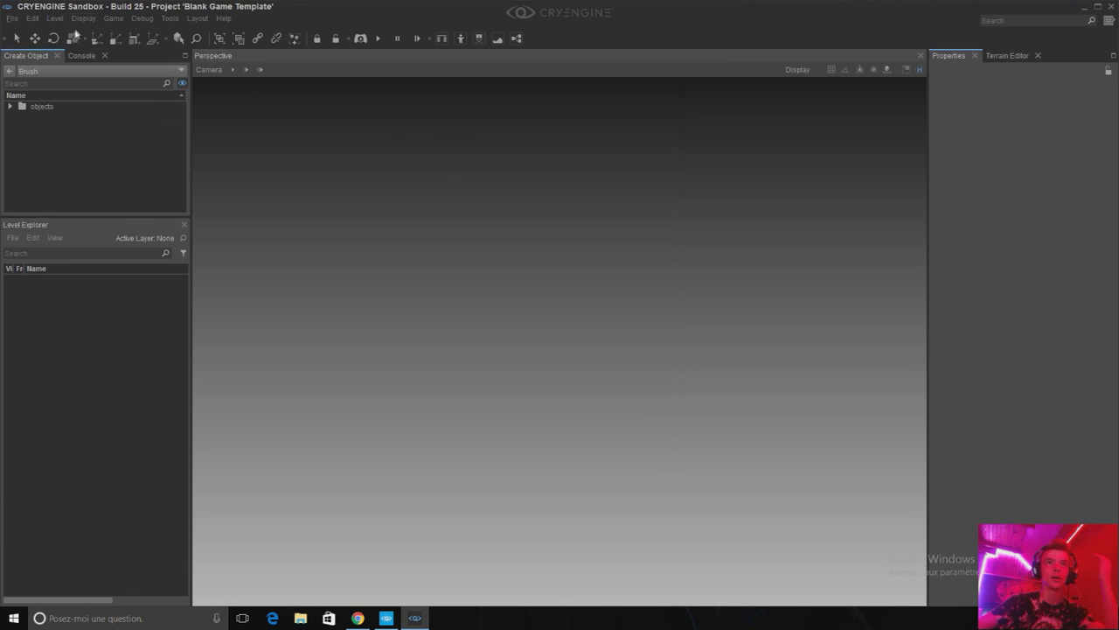
{"action": "left_click", "coordinate": [12, 18]}
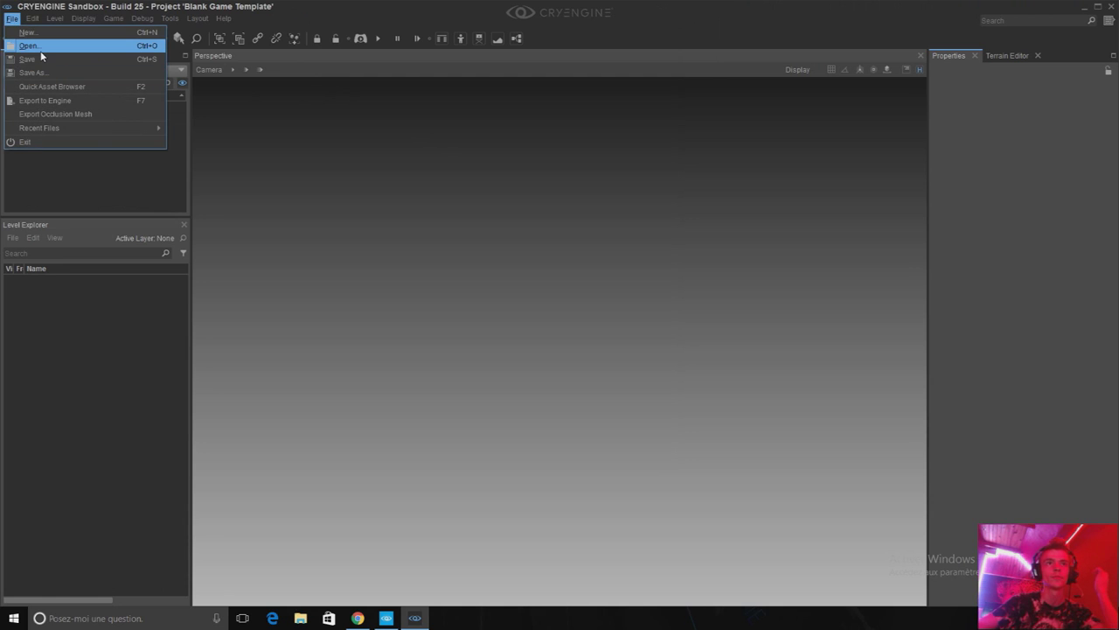
{"action": "left_click", "coordinate": [40, 49]}
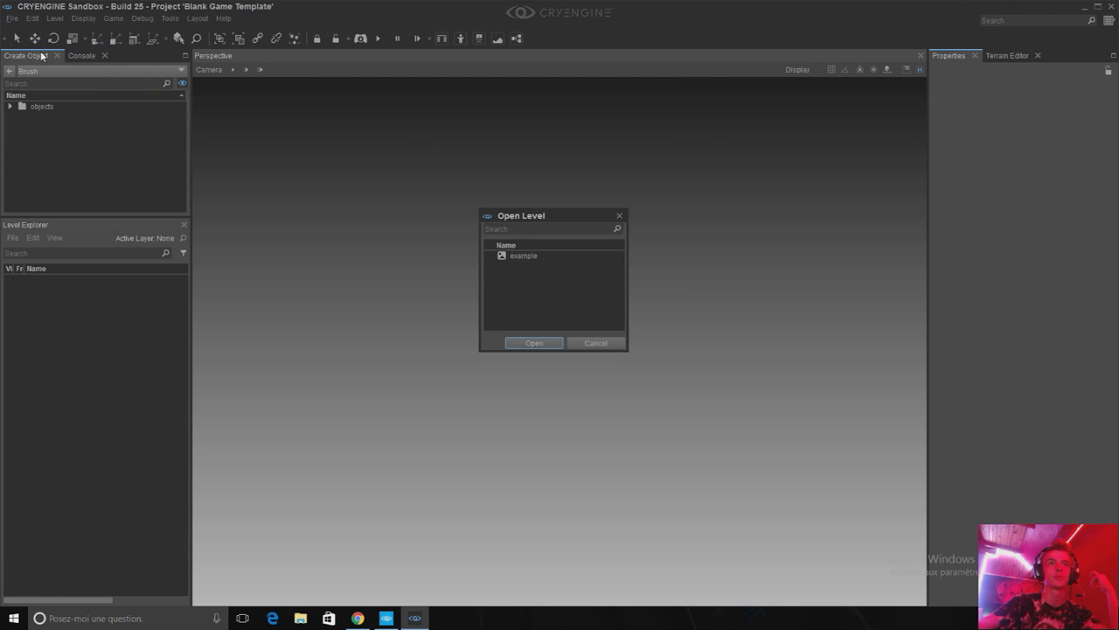
{"action": "left_click", "coordinate": [596, 344]}
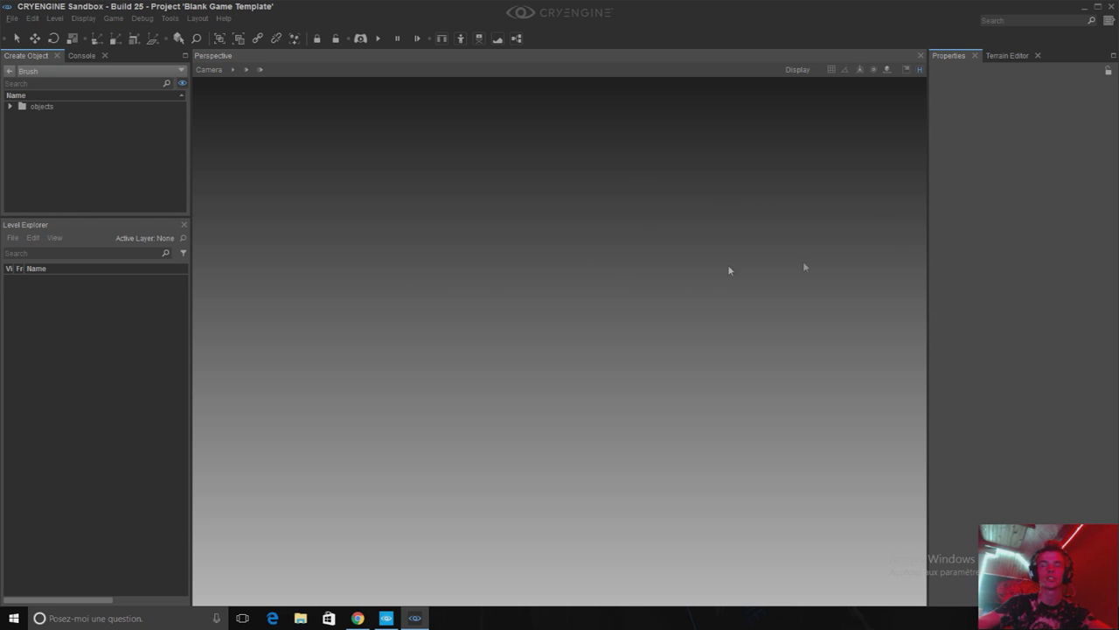
Start a new level named Youtube and keep it in the levels folder.
{"action": "left_click", "coordinate": [12, 19]}
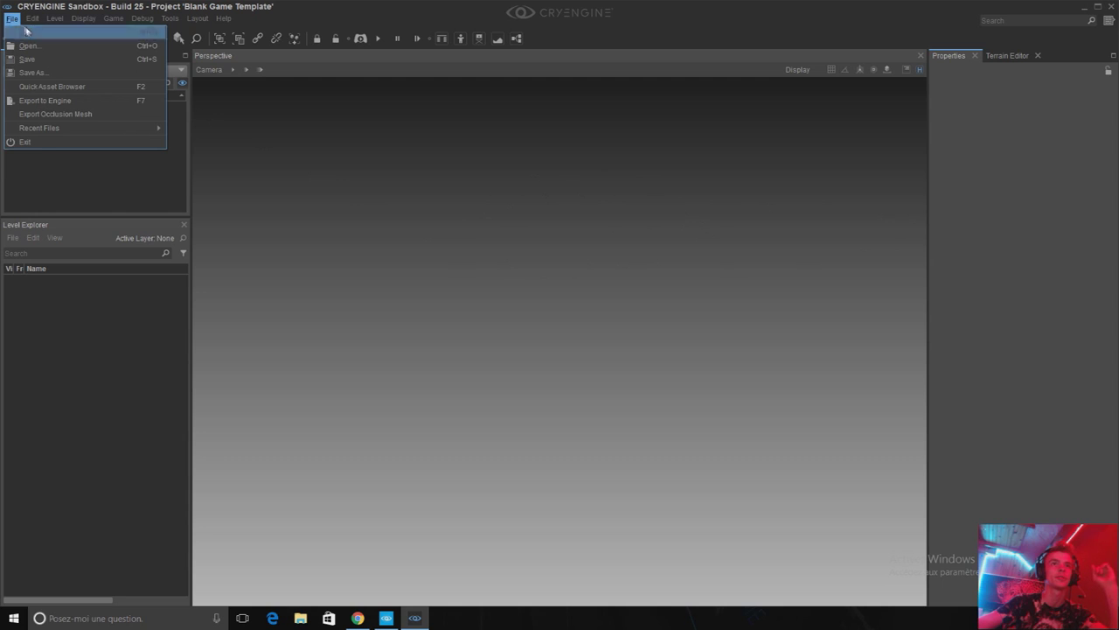
{"action": "left_click", "coordinate": [24, 30]}
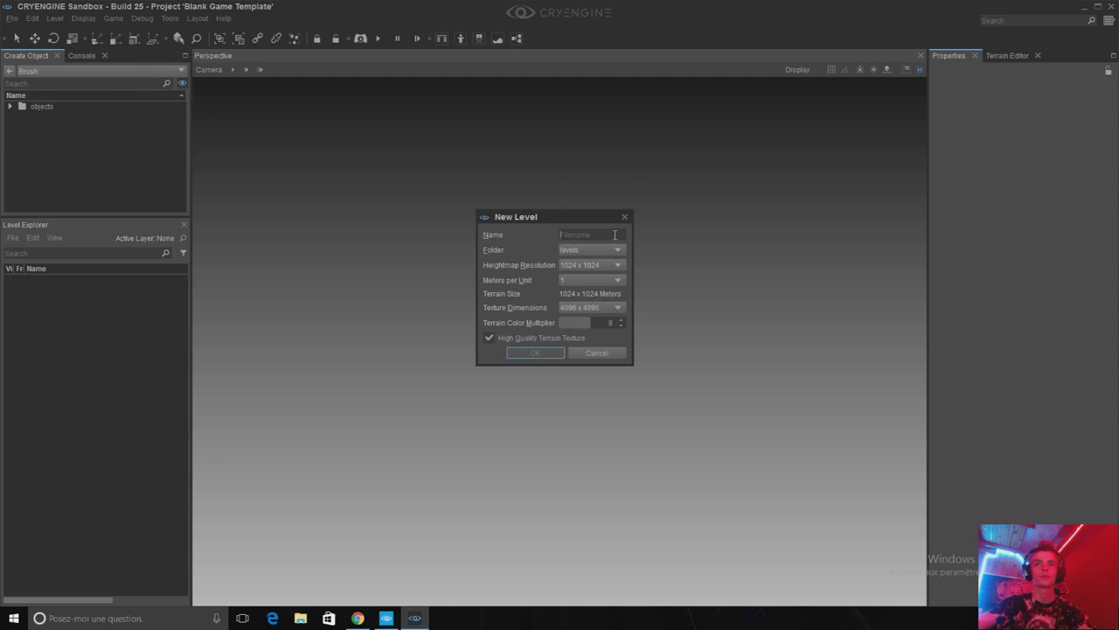
{"action": "left_click", "coordinate": [611, 233]}
{"action": "type", "text": "y"}
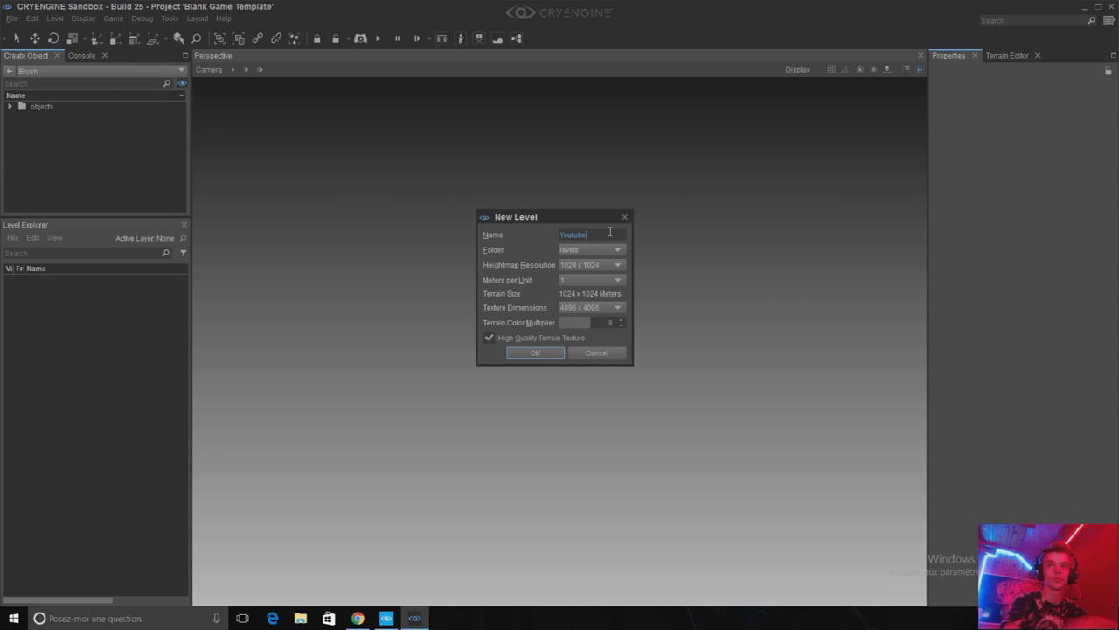
{"action": "left_click", "coordinate": [601, 251]}
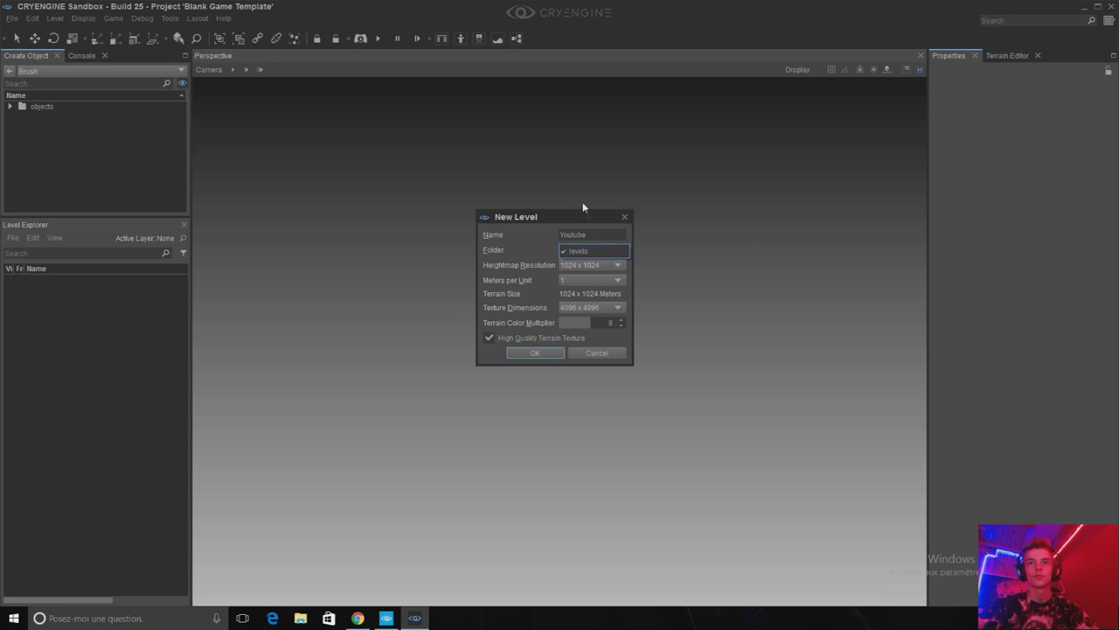
{"action": "left_click", "coordinate": [588, 251]}
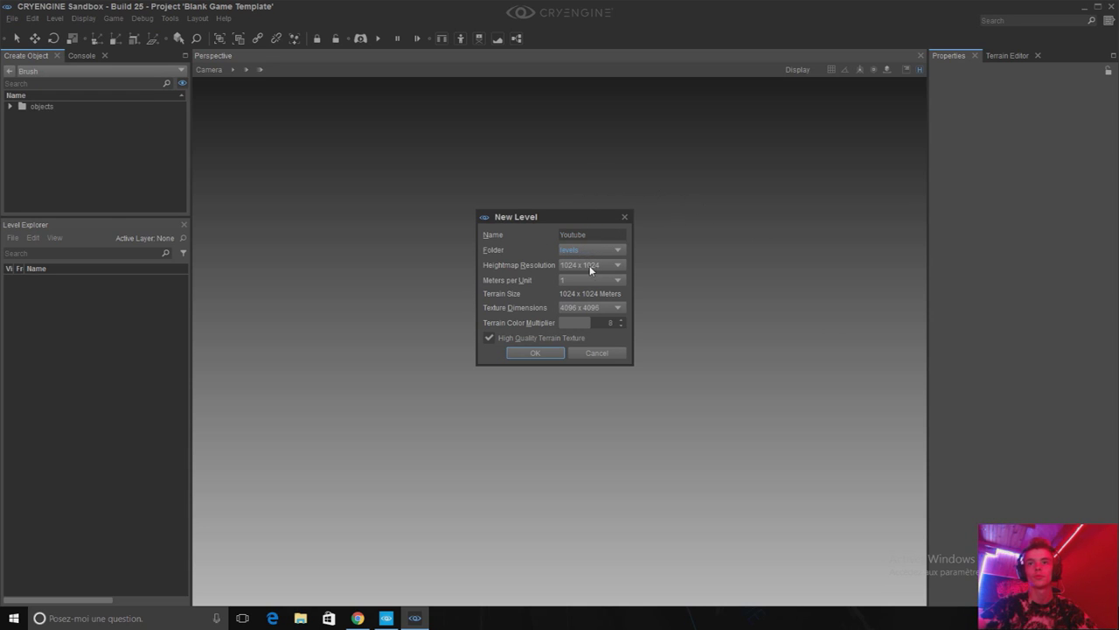
Set the new level's heightmap resolution to 2048 x 2048.
{"action": "left_click", "coordinate": [589, 265]}
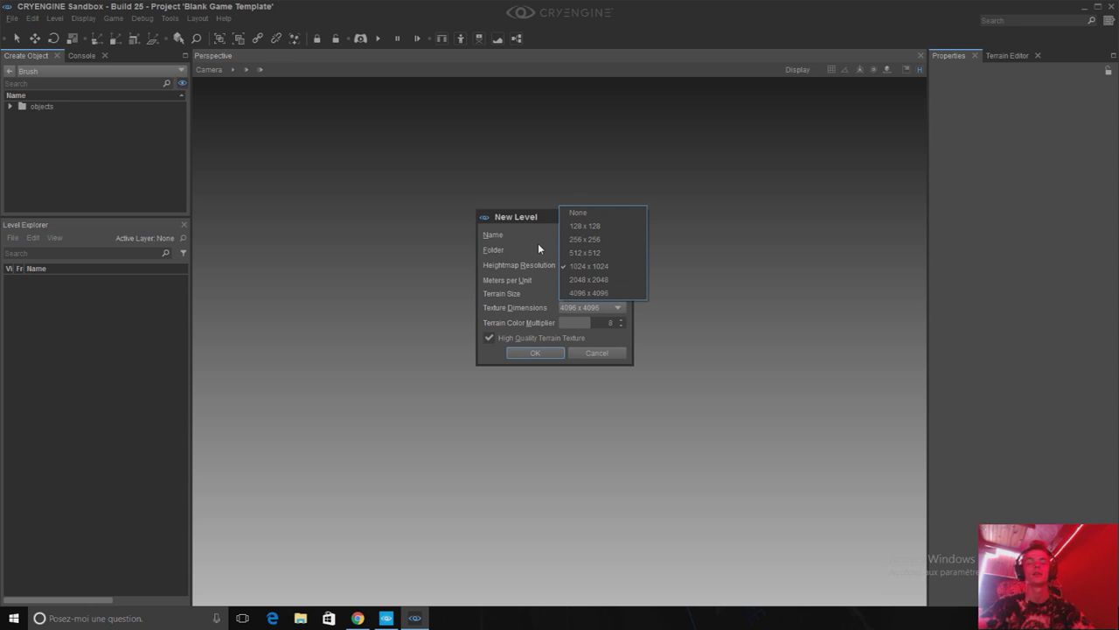
{"action": "left_click", "coordinate": [594, 279]}
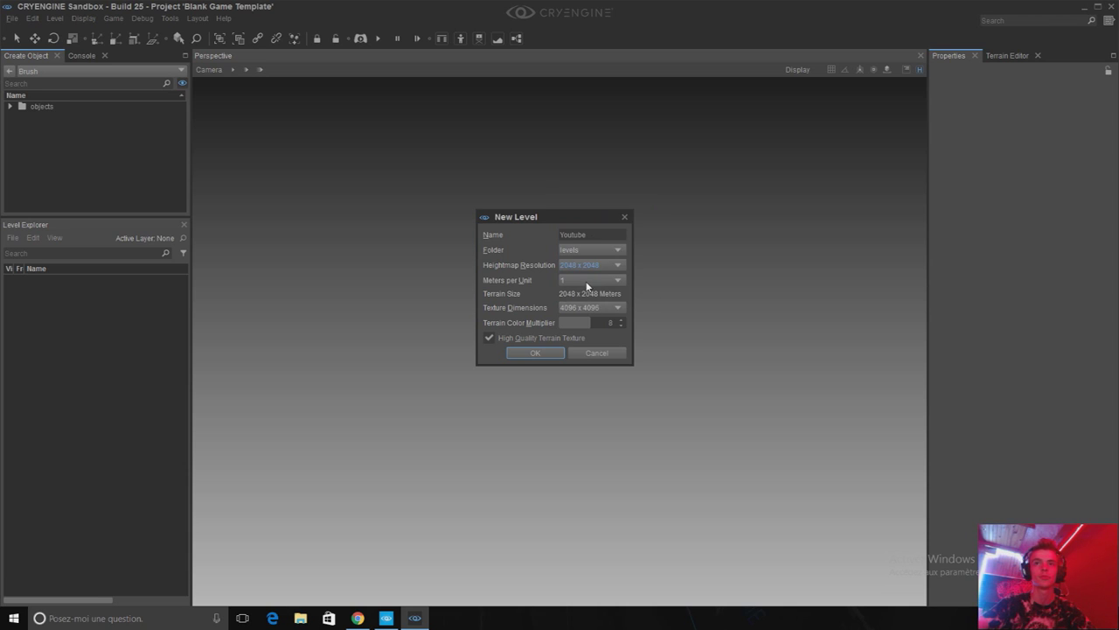
{"action": "left_click", "coordinate": [593, 283]}
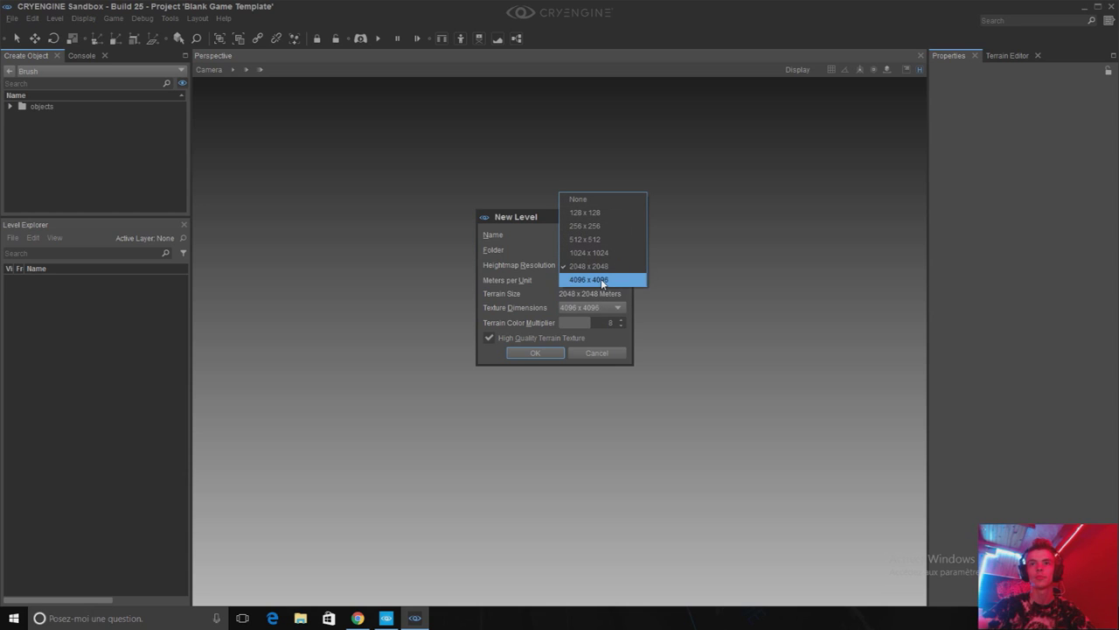
{"action": "left_click", "coordinate": [601, 278]}
Keep 1 meter per unit and 4096 x 4096 texture dimensions, and create the level with these settings.
{"action": "left_click", "coordinate": [571, 281]}
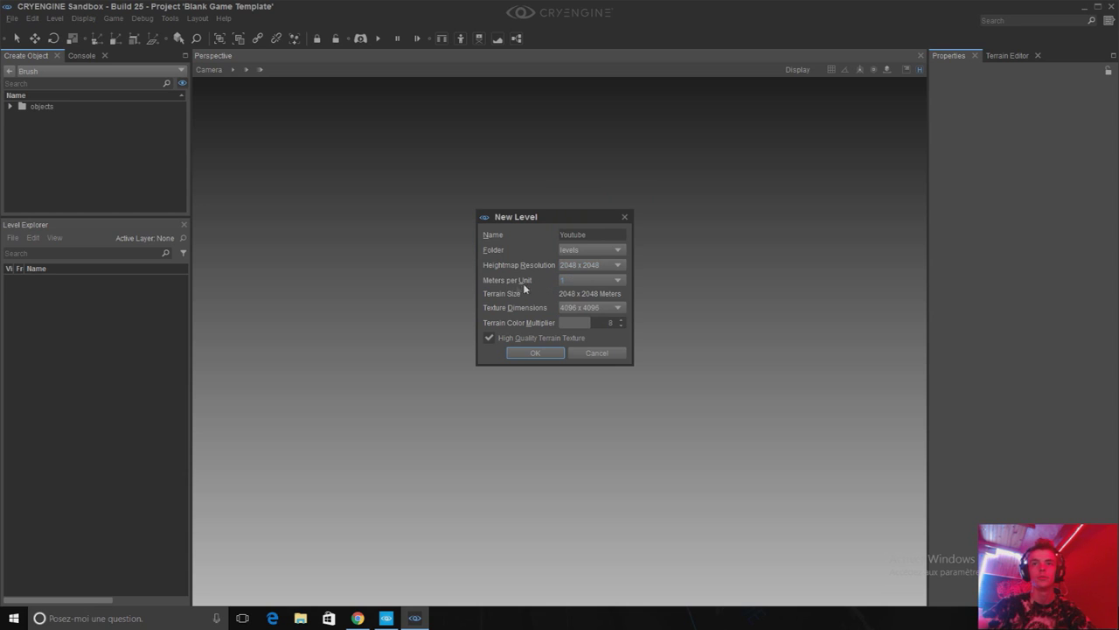
{"action": "left_click", "coordinate": [586, 281]}
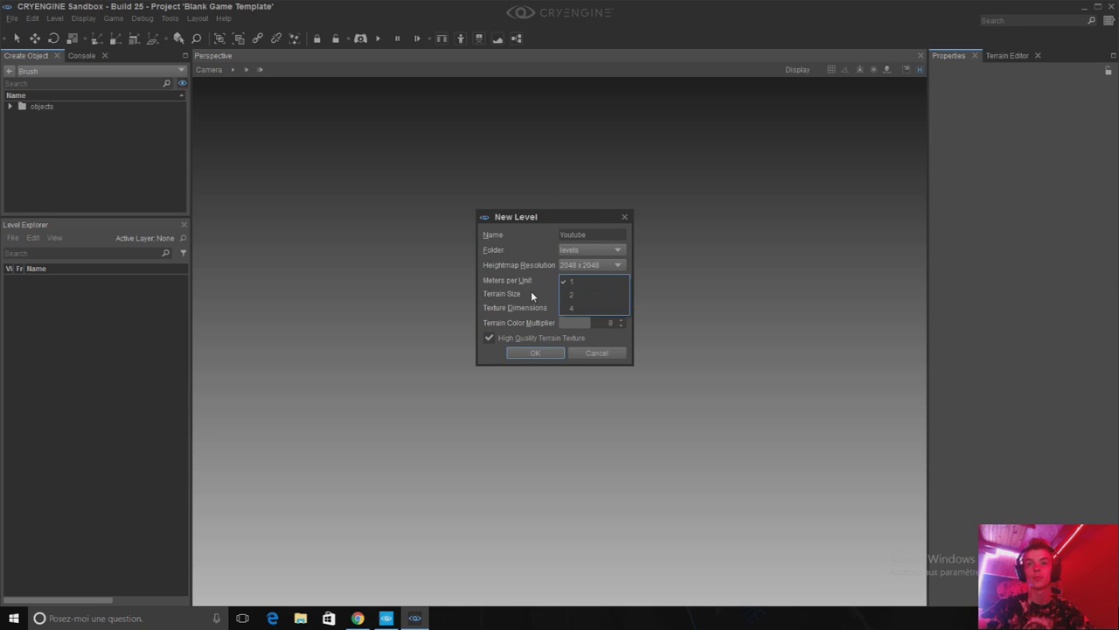
{"action": "left_click", "coordinate": [530, 290]}
{"action": "left_click", "coordinate": [598, 282]}
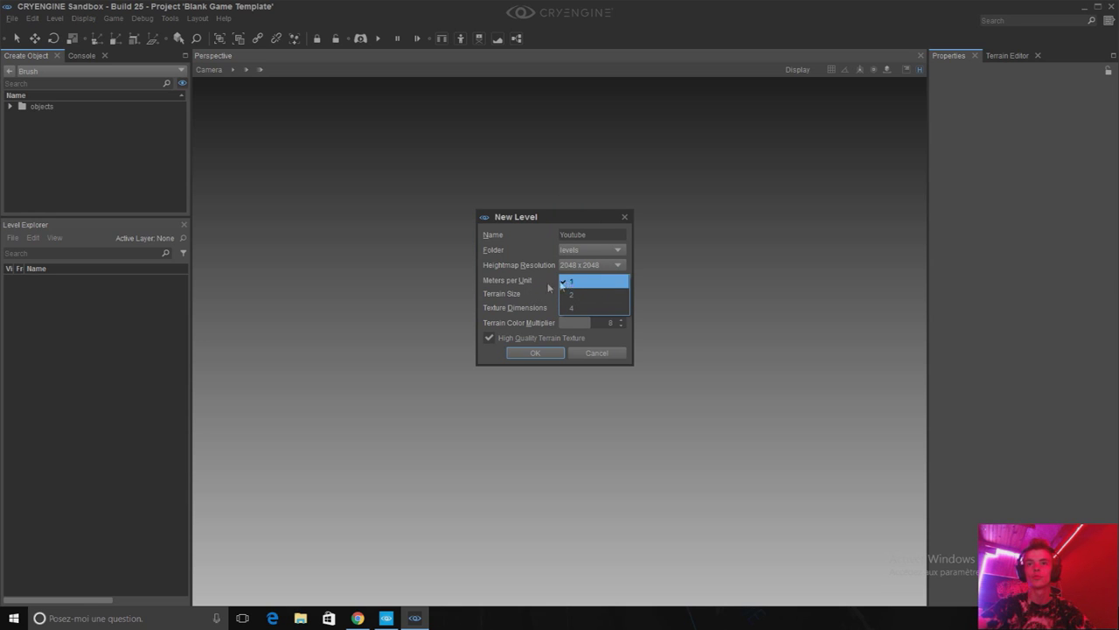
{"action": "left_click", "coordinate": [570, 309]}
{"action": "left_click", "coordinate": [609, 308]}
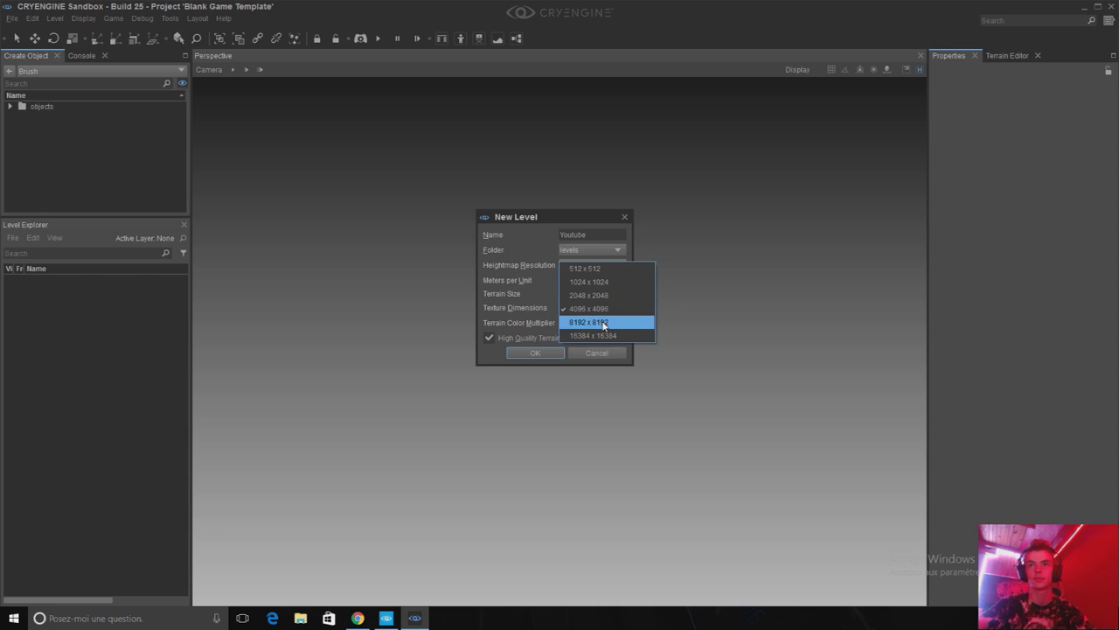
{"action": "left_click", "coordinate": [556, 309]}
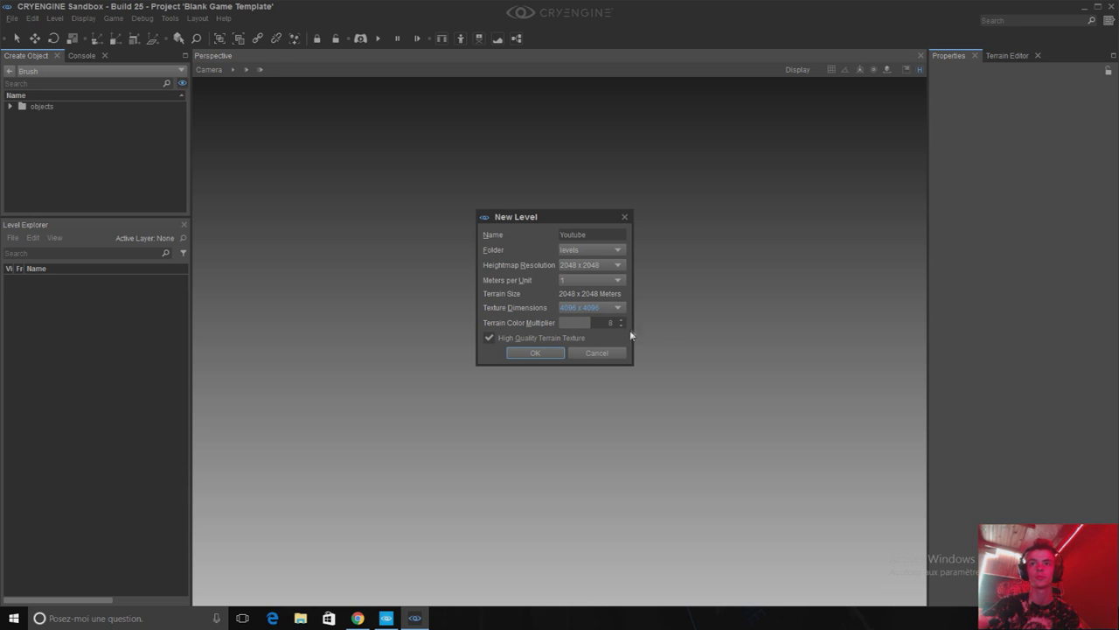
{"action": "left_click", "coordinate": [550, 355]}
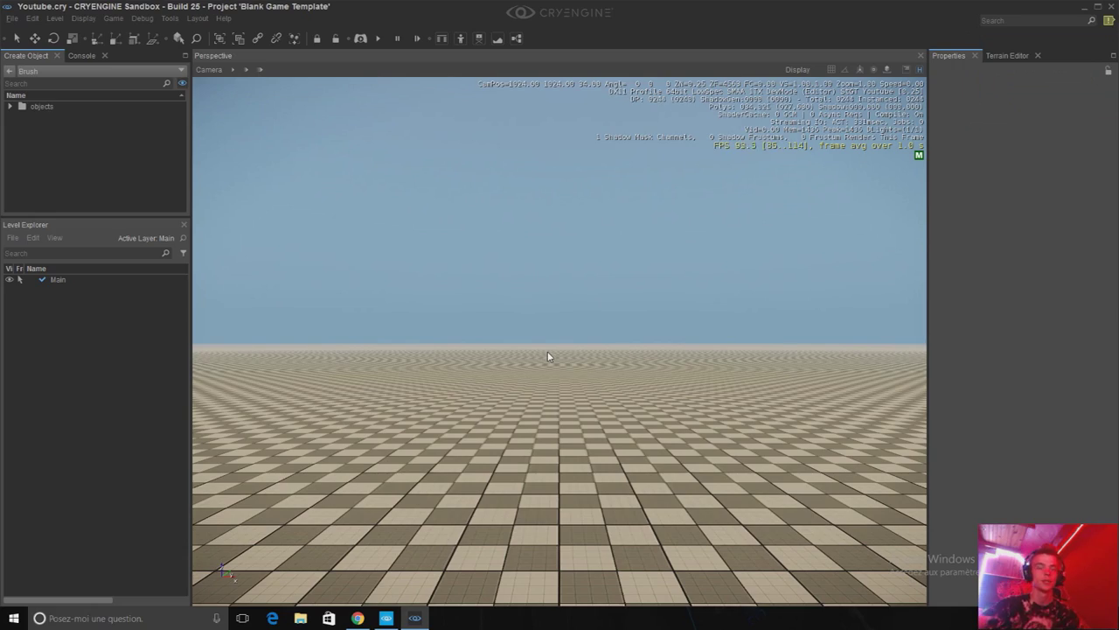
Fly the camera around the new level to examine its terrain from close up and from above.
{"action": "right_click_drag", "start_coordinate": [554, 345], "coordinate": [584, 339]}
{"action": "key", "text": "w"}
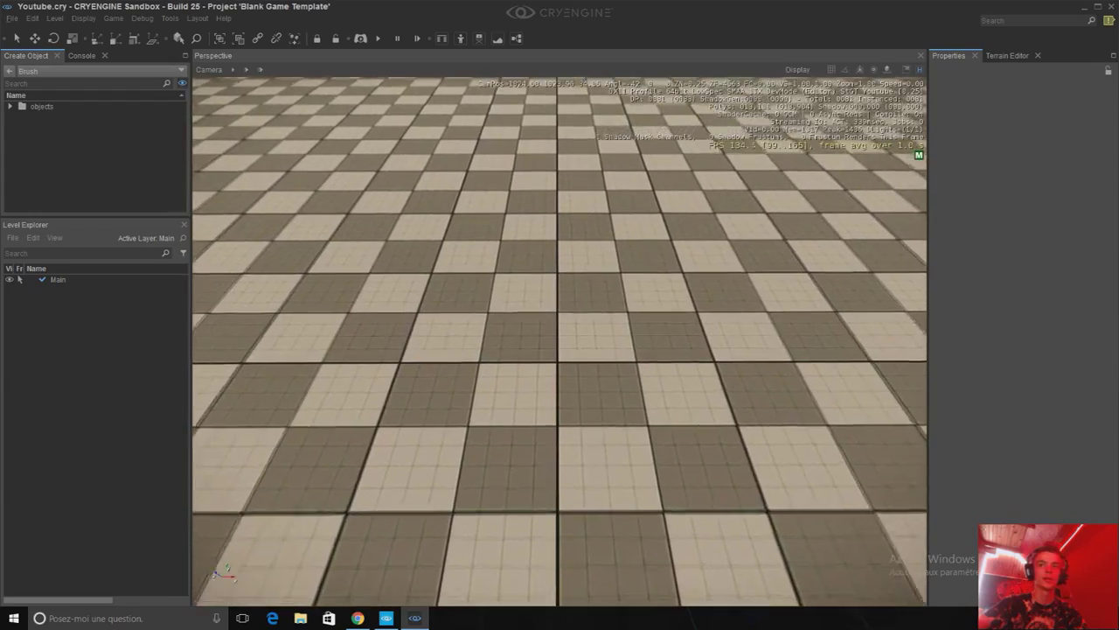
{"action": "key", "text": "s"}
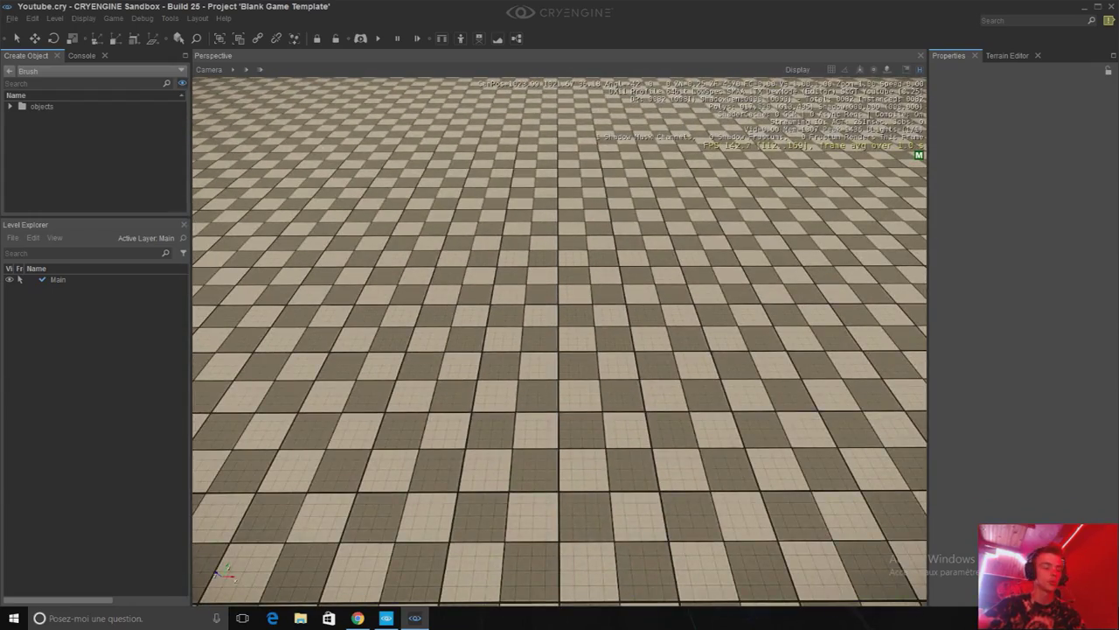
{"action": "key", "text": "s"}
{"action": "right_click_drag", "start_coordinate": [584, 340], "coordinate": [569, 330]}
{"action": "key", "text": "s"}
{"action": "scroll", "coordinate": [560, 322], "scroll_direction": "up", "scroll_amount": 10}
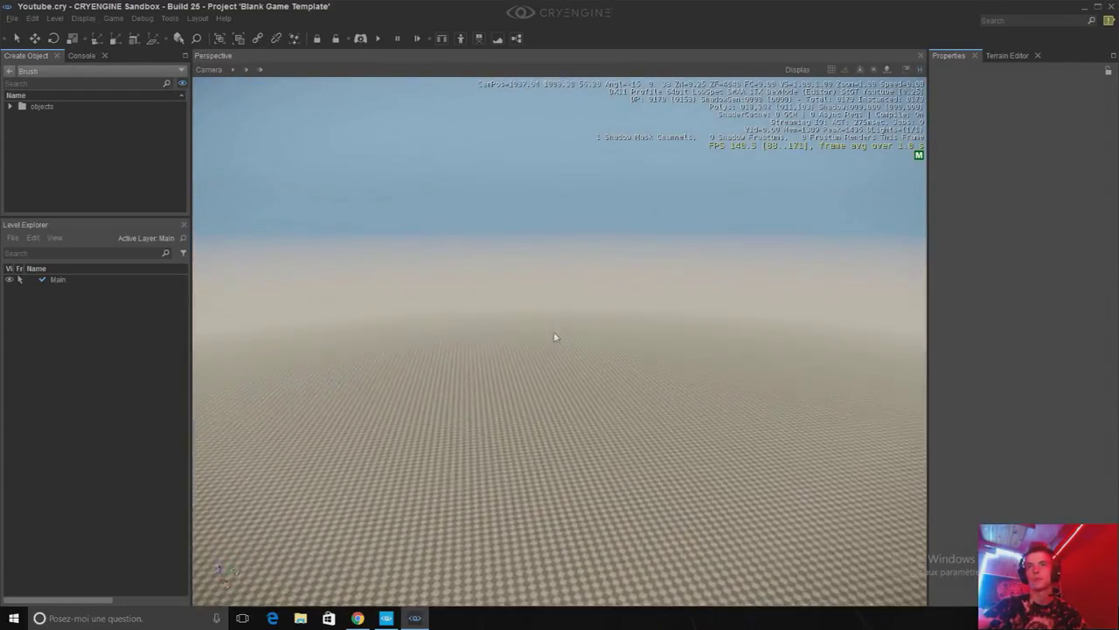
{"action": "right_click_drag", "start_coordinate": [555, 337], "coordinate": [556, 327]}
{"action": "scroll", "coordinate": [557, 326], "scroll_direction": "down", "scroll_amount": 5}
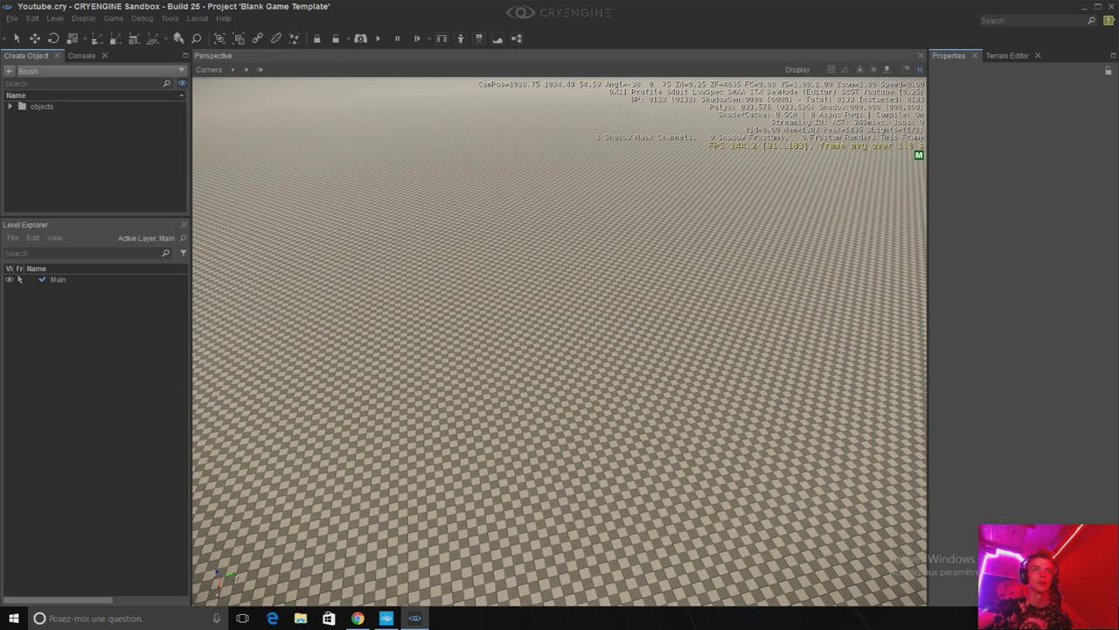
Expand the objects folder of the brush library and select the sphere.cgf model.
{"action": "left_click", "coordinate": [10, 106]}
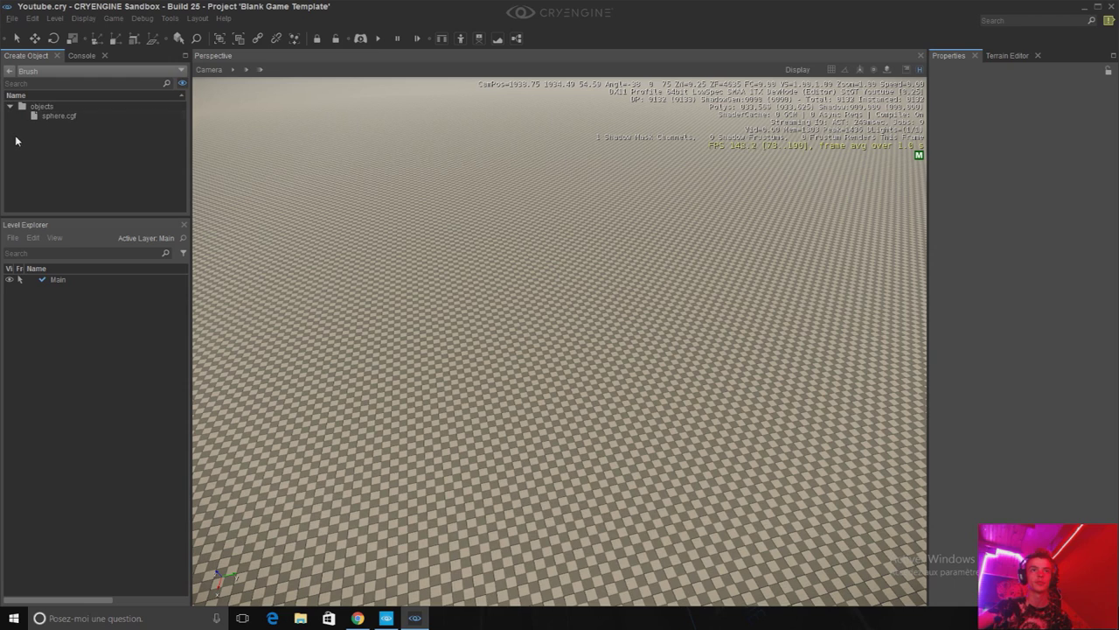
{"action": "left_click", "coordinate": [61, 117]}
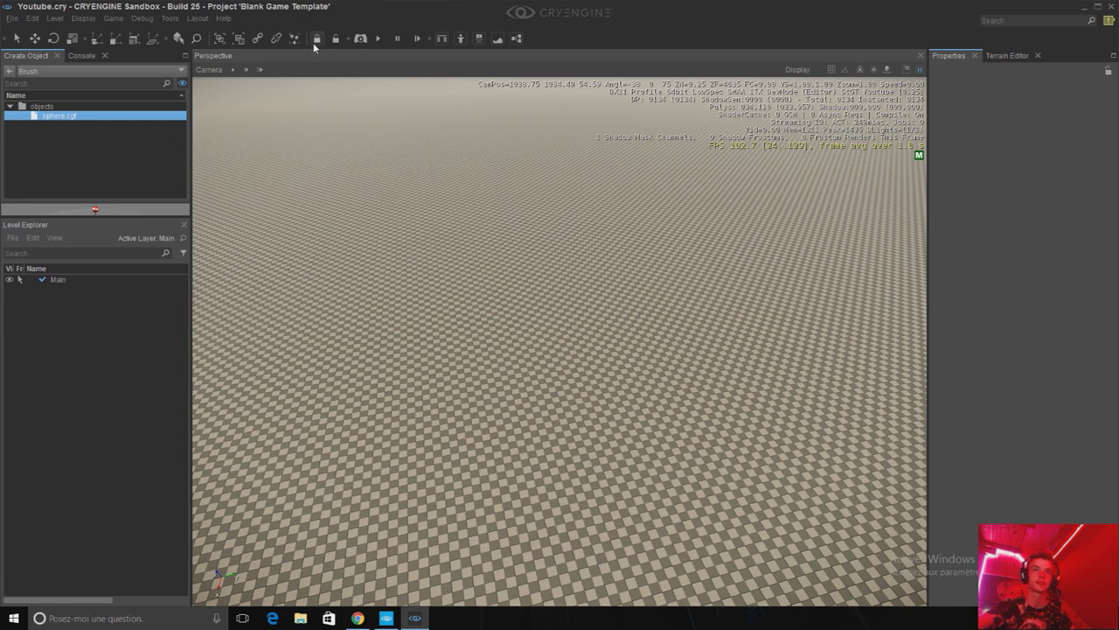
{"action": "right_click_drag", "start_coordinate": [406, 321], "coordinate": [393, 312]}
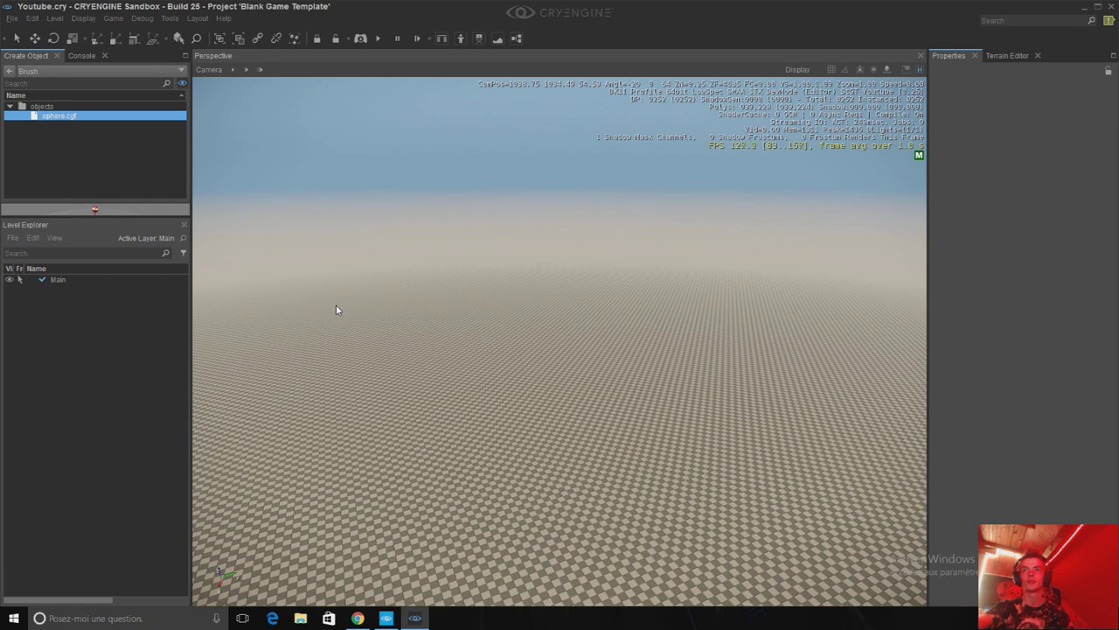
Close the Sandbox editor and, from the CRYENGINE Launcher, reveal the Youtube project in File Explorer.
{"action": "left_click", "coordinate": [1114, 7]}
{"action": "left_click", "coordinate": [576, 194]}
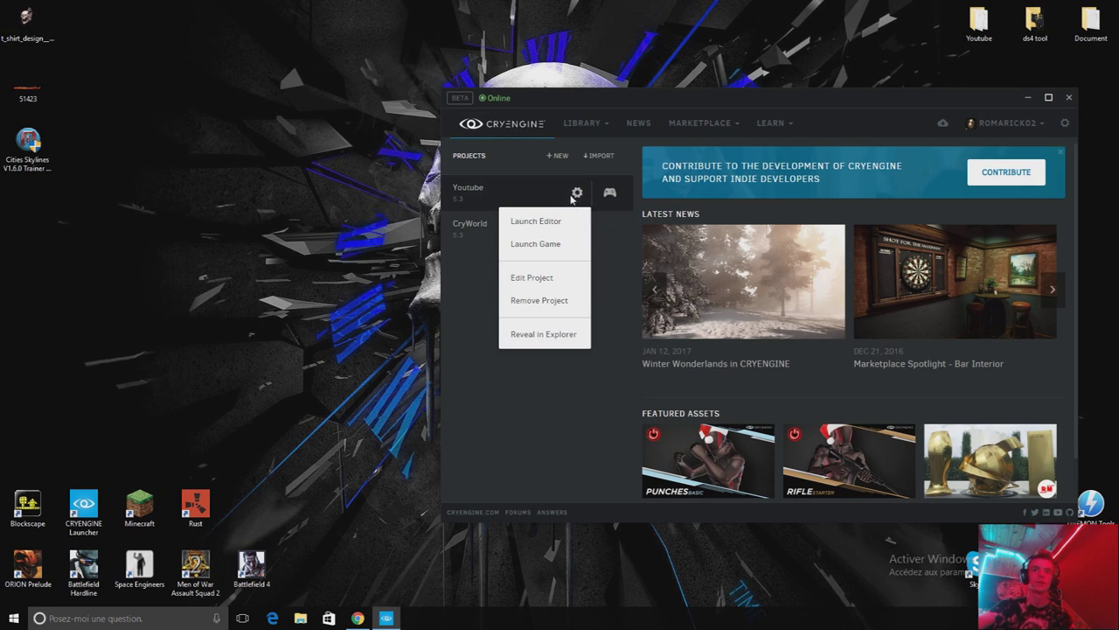
{"action": "left_click_drag", "start_coordinate": [722, 99], "coordinate": [604, 31]}
{"action": "mouse_move", "coordinate": [439, 132]}
{"action": "left_click", "coordinate": [458, 126]}
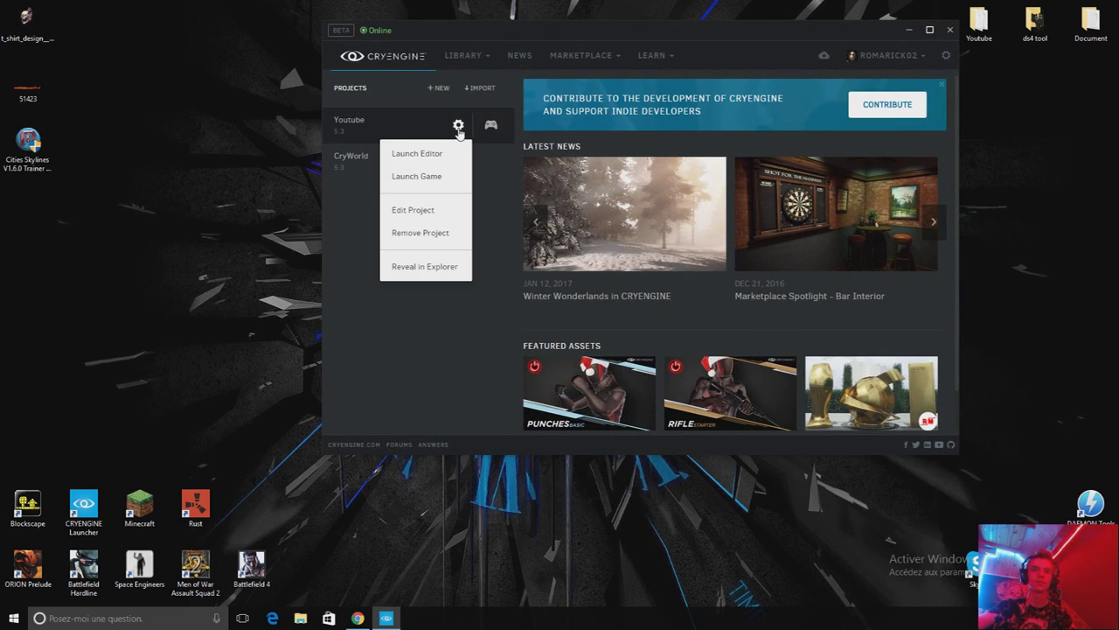
{"action": "left_click", "coordinate": [457, 125]}
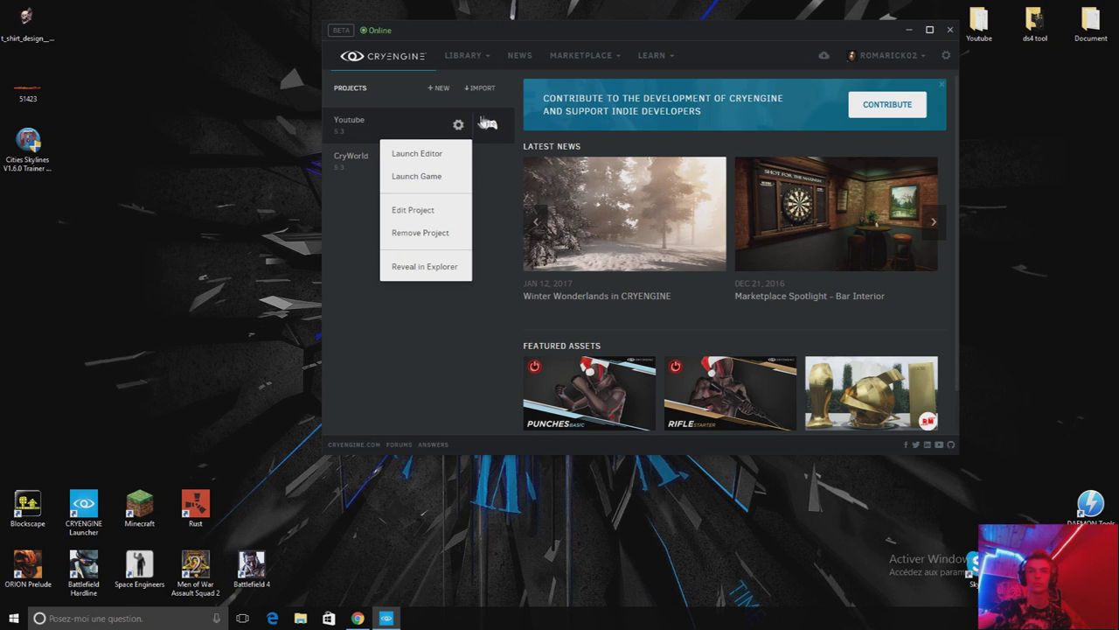
{"action": "left_click", "coordinate": [423, 269]}
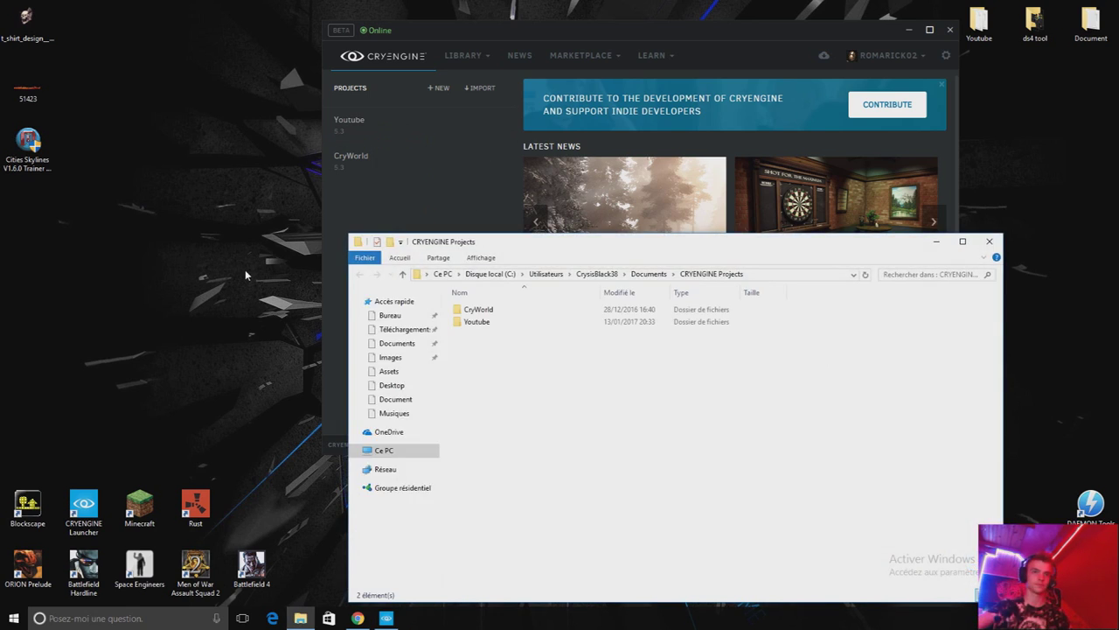
Open the Youtube project folder in File Explorer and close the launcher window covering the desktop.
{"action": "double_click", "coordinate": [514, 327]}
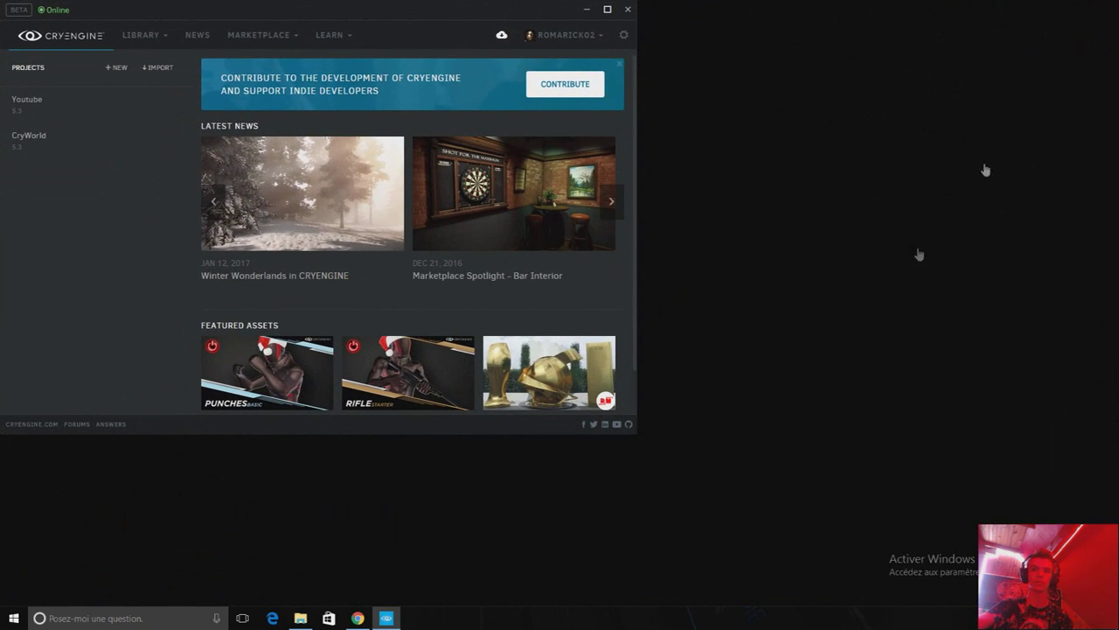
{"action": "left_click", "coordinate": [606, 9]}
{"action": "left_click", "coordinate": [1107, 10]}
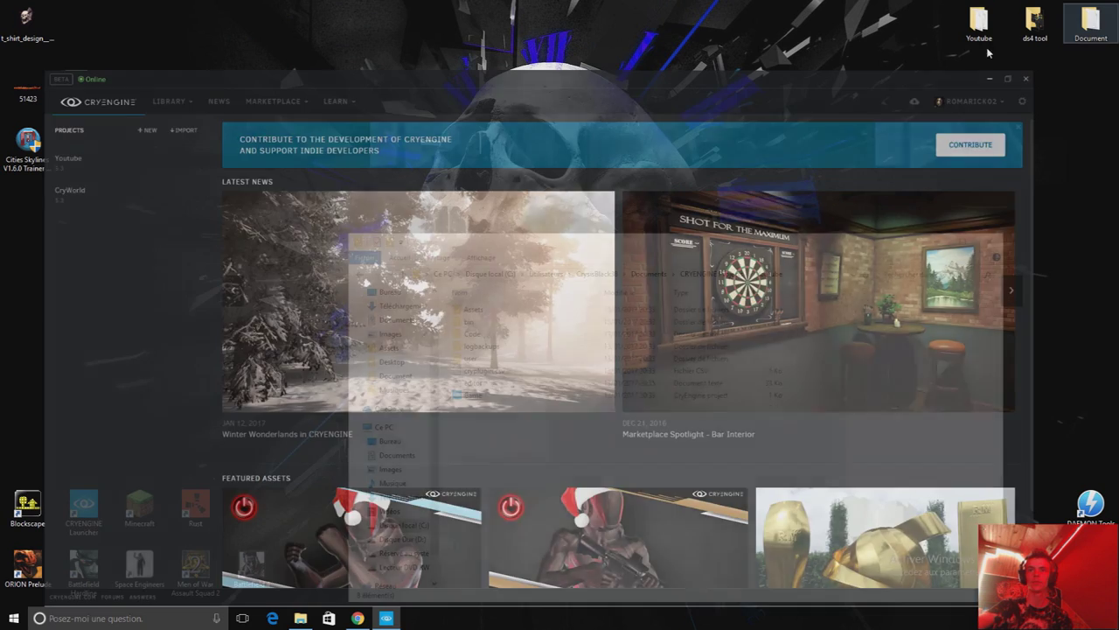
{"action": "left_click_drag", "start_coordinate": [739, 243], "coordinate": [648, 103]}
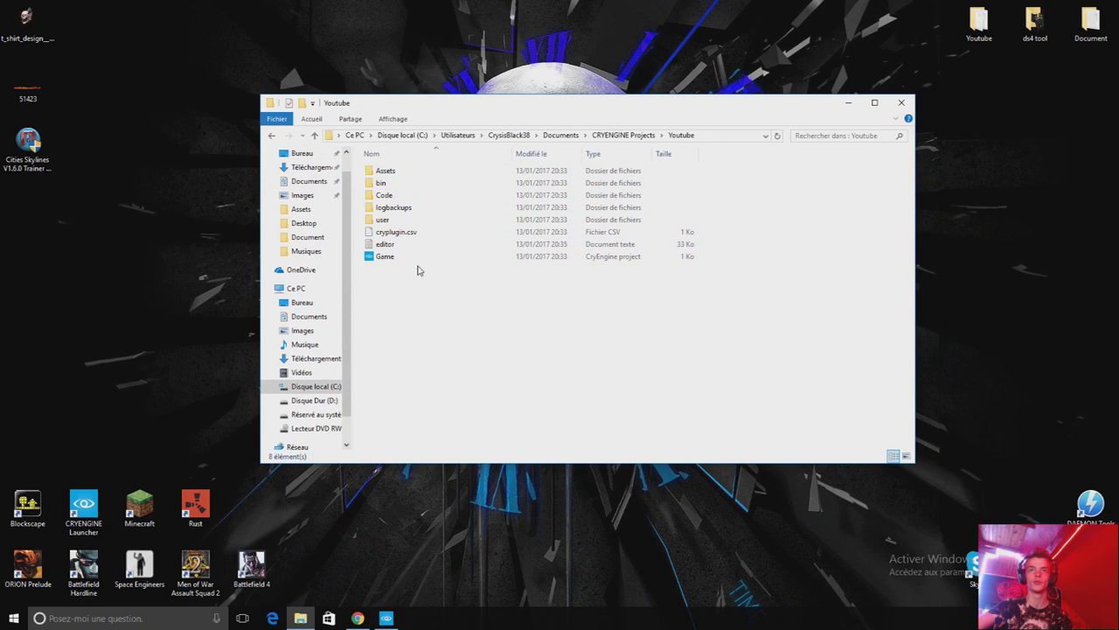
{"action": "left_click", "coordinate": [553, 52]}
{"action": "left_click_drag", "start_coordinate": [936, 10], "coordinate": [35, 594]}
{"action": "left_click", "coordinate": [150, 355]}
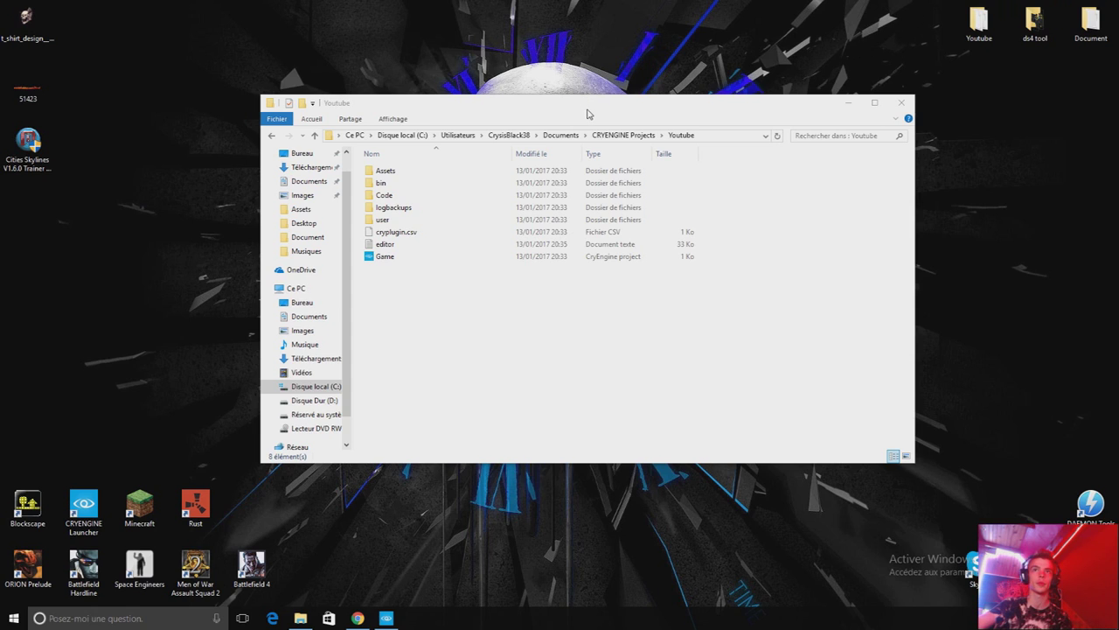
{"action": "left_click_drag", "start_coordinate": [588, 109], "coordinate": [496, 101]}
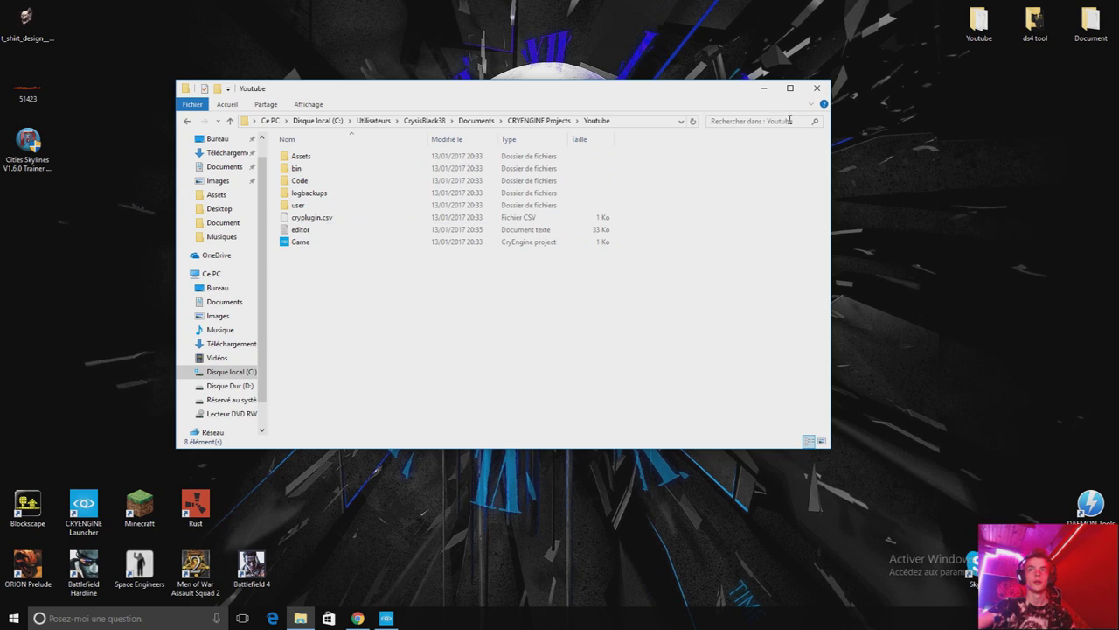
{"action": "left_click", "coordinate": [556, 47]}
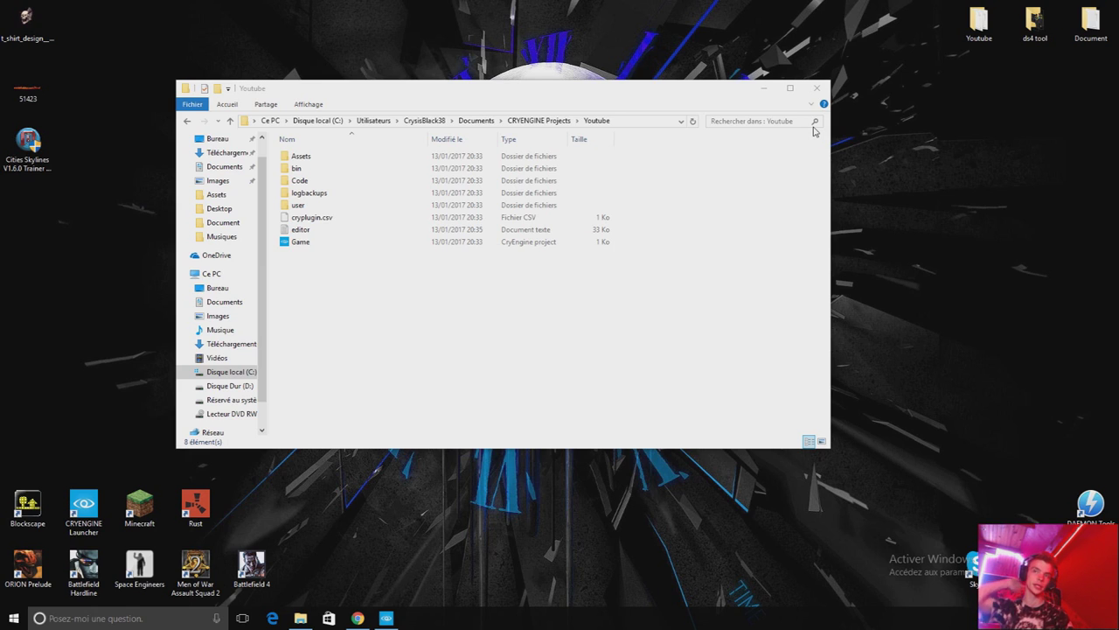
{"action": "left_click_drag", "start_coordinate": [863, 82], "coordinate": [5, 603]}
{"action": "left_click", "coordinate": [124, 343]}
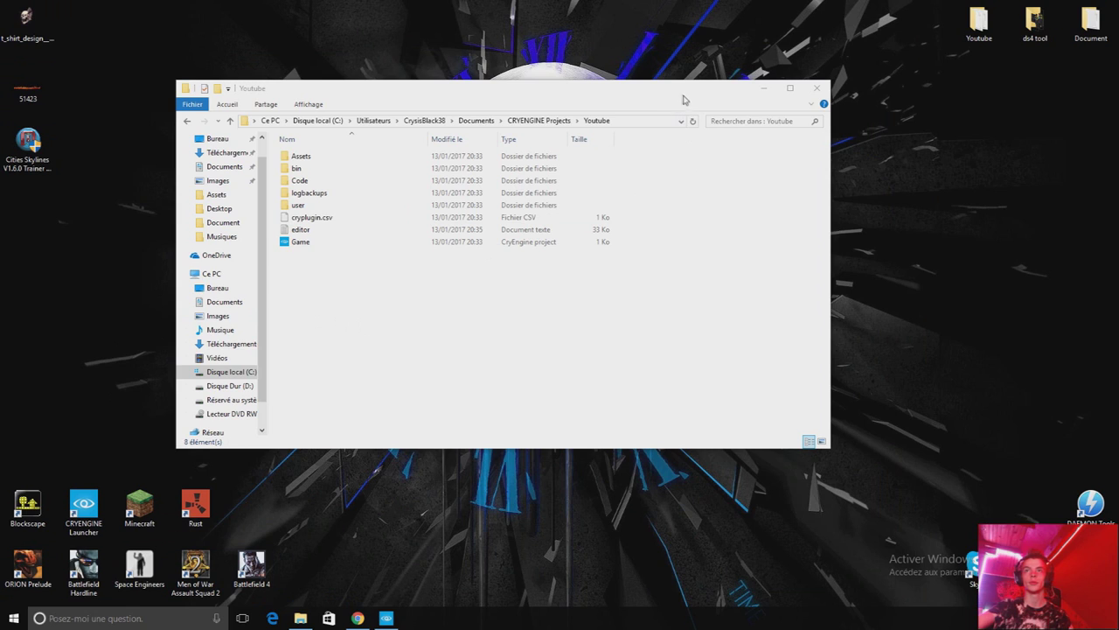
{"action": "left_click_drag", "start_coordinate": [699, 95], "coordinate": [734, 87]}
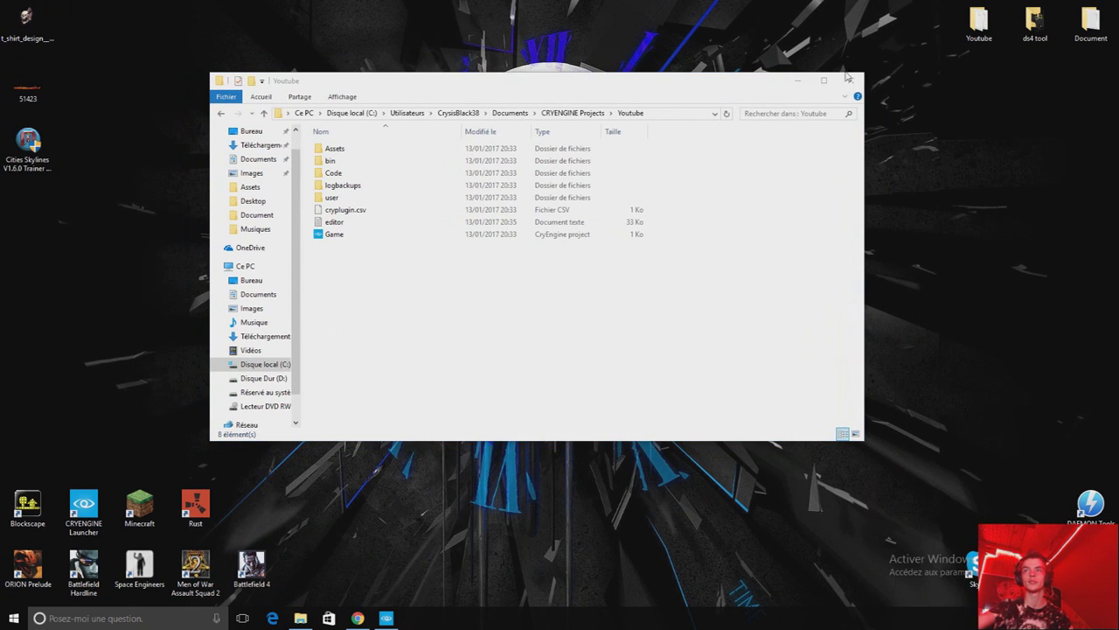
{"action": "left_click", "coordinate": [382, 307]}
{"action": "left_click_drag", "start_coordinate": [513, 84], "coordinate": [667, 75]}
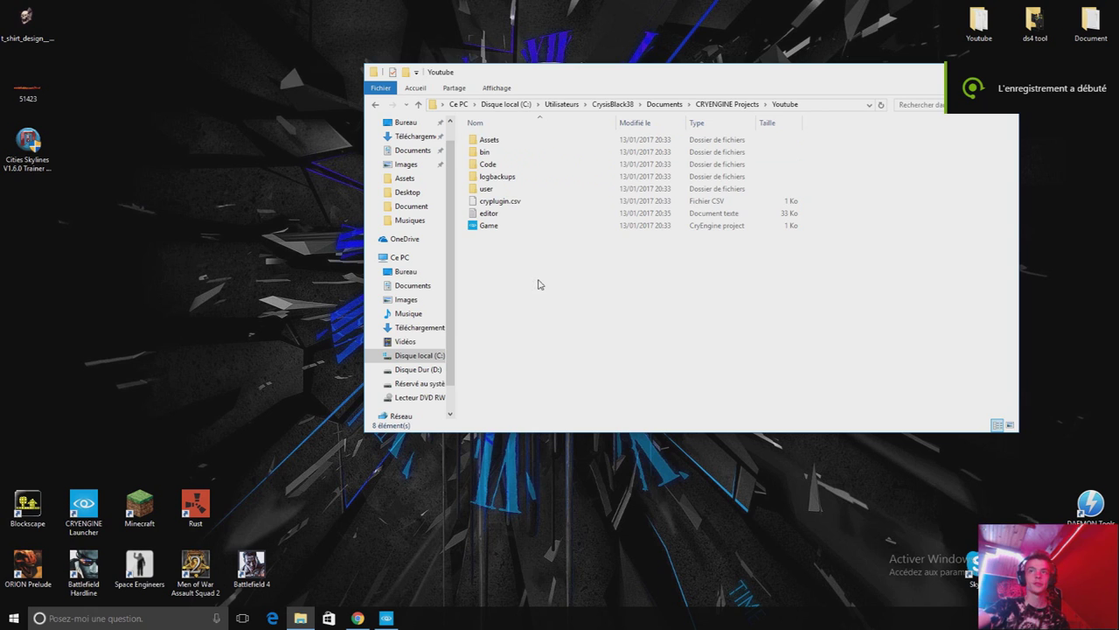
{"action": "left_click_drag", "start_coordinate": [777, 76], "coordinate": [619, 88]}
{"action": "left_click", "coordinate": [978, 37]}
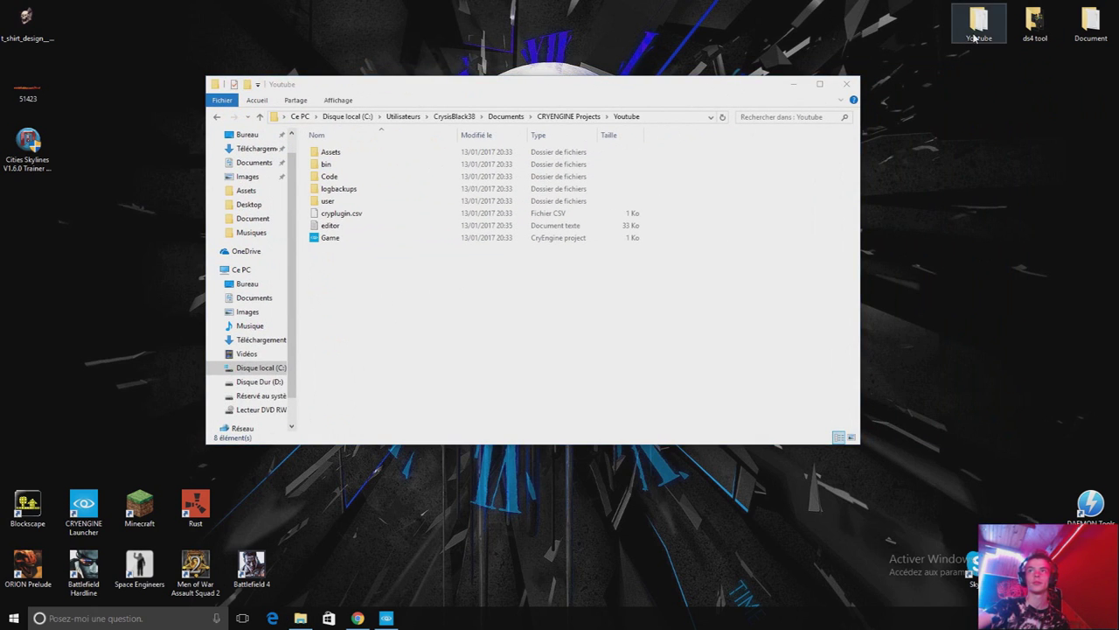
{"action": "left_click_drag", "start_coordinate": [942, 9], "coordinate": [4, 606]}
{"action": "left_click", "coordinate": [103, 385]}
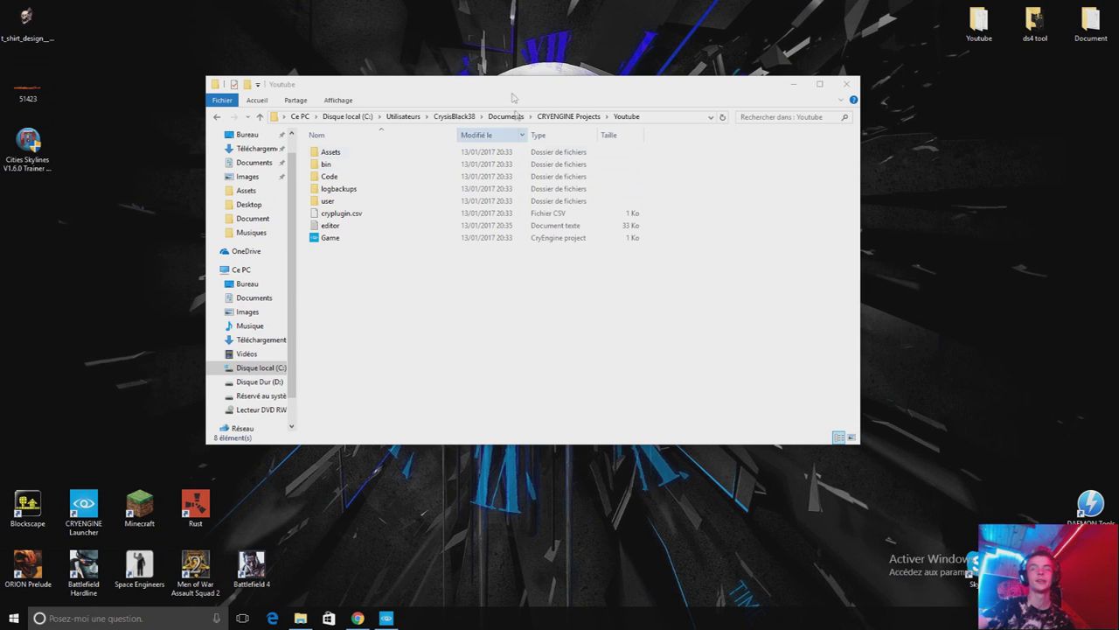
{"action": "left_click_drag", "start_coordinate": [454, 91], "coordinate": [500, 82]}
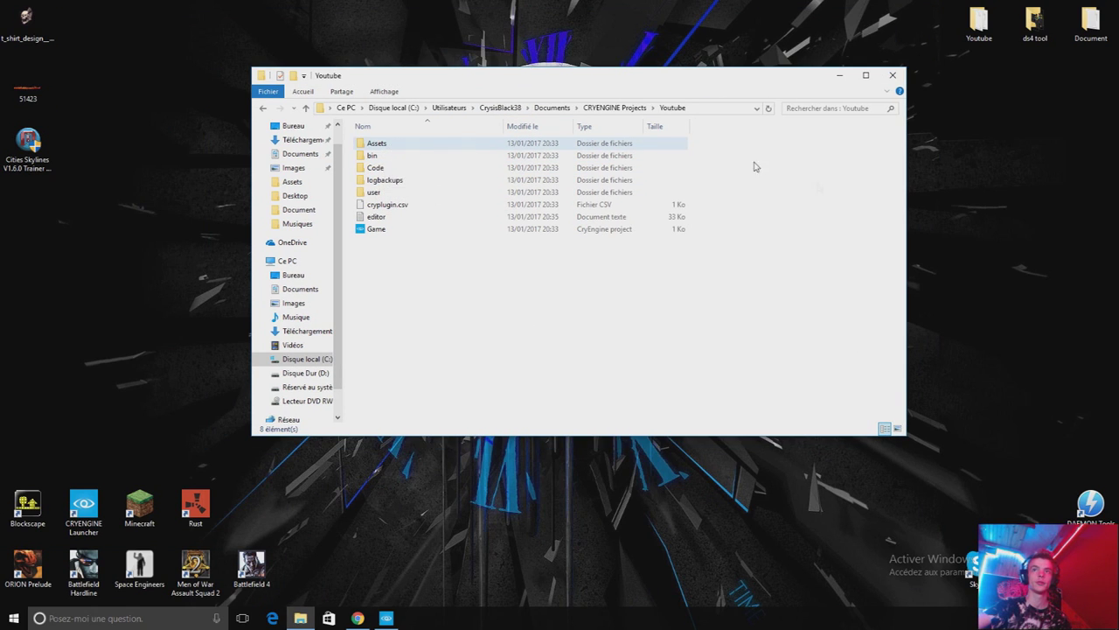
Open the Assets folder of the Youtube project and move its window aside to free the desktop.
{"action": "double_click", "coordinate": [411, 144]}
{"action": "left_click_drag", "start_coordinate": [477, 90], "coordinate": [658, 84]}
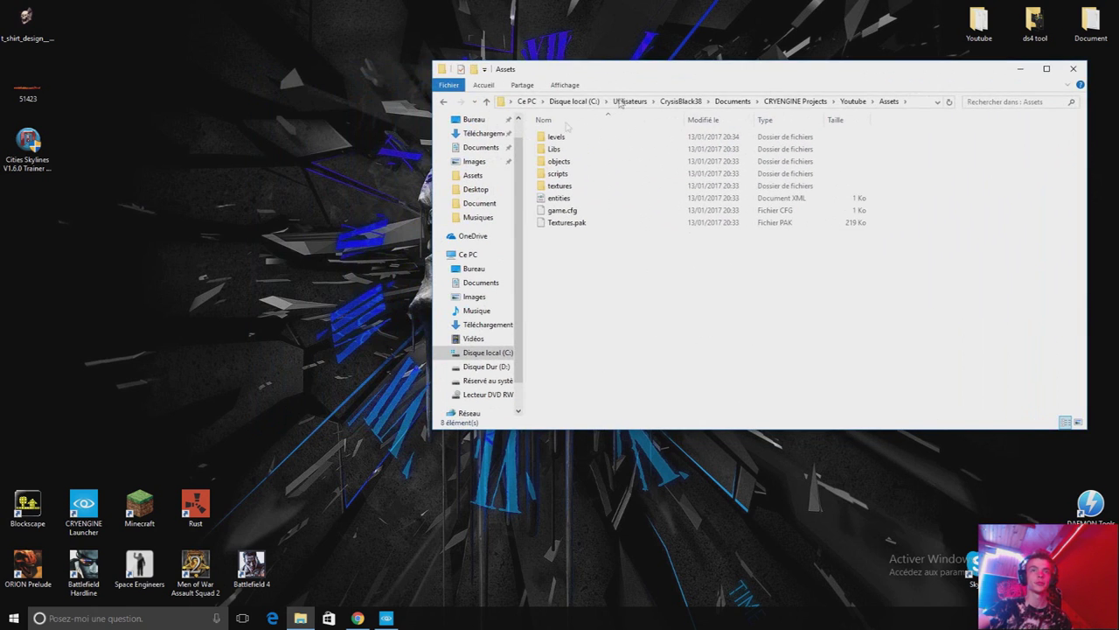
{"action": "left_click", "coordinate": [77, 304]}
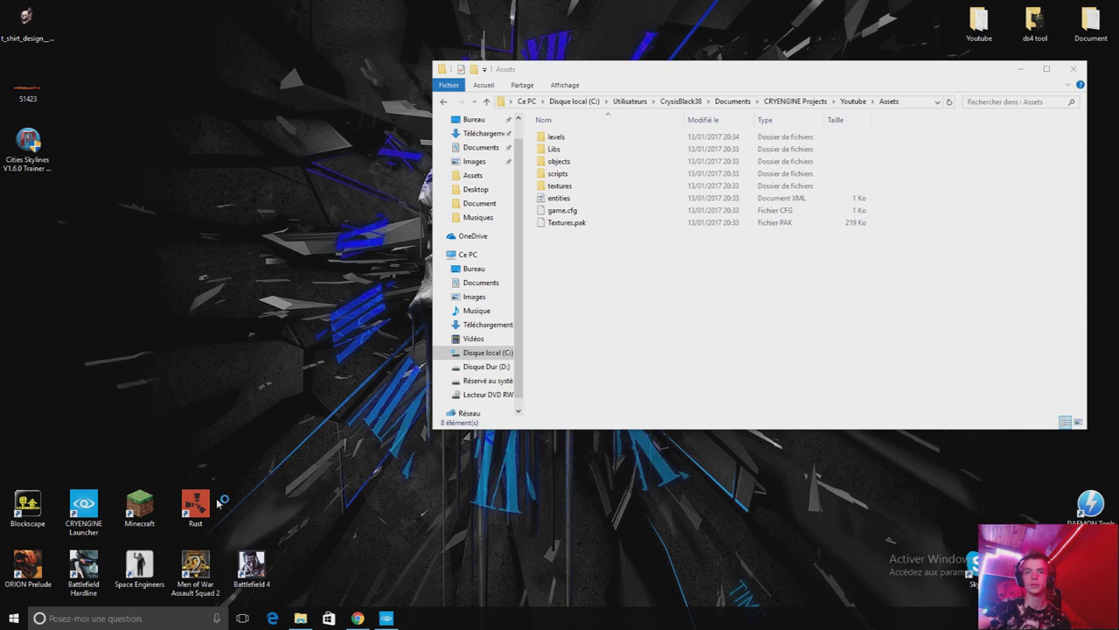
Search Windows for "cryen", start the CRYENGINE Launcher and show its library of assets.
{"action": "left_click", "coordinate": [102, 618]}
{"action": "type", "text": "dryen"}
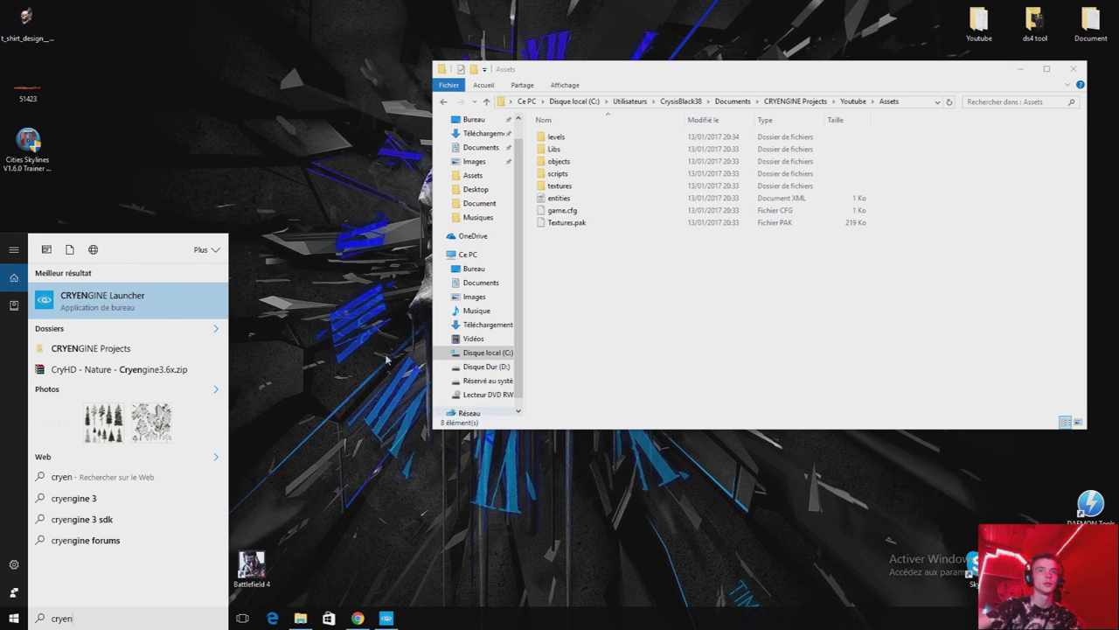
{"action": "left_click", "coordinate": [166, 302]}
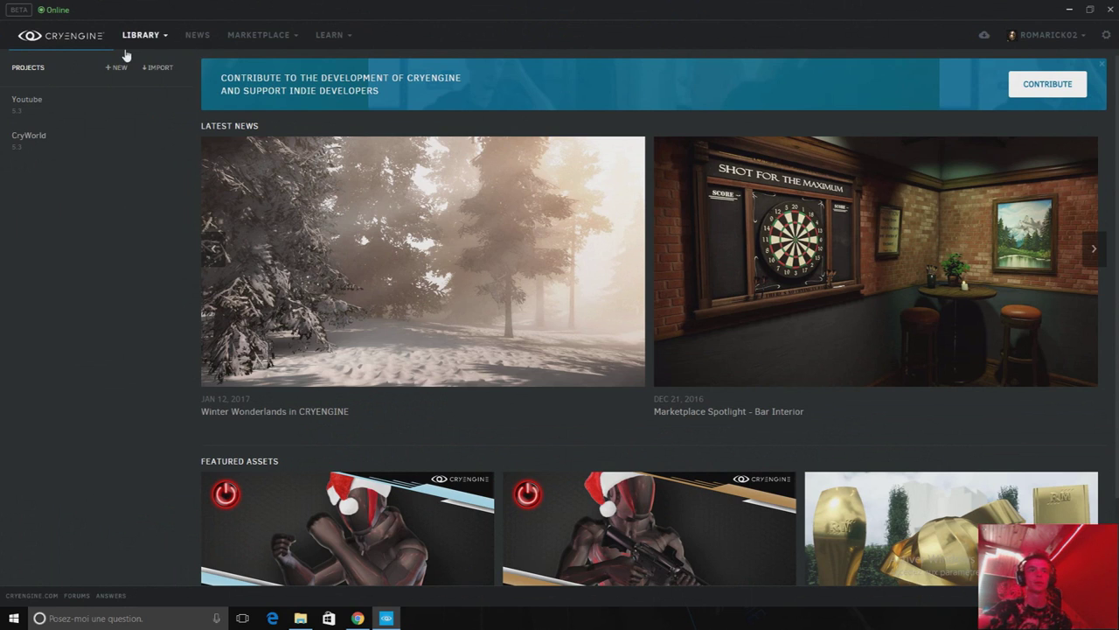
{"action": "mouse_move", "coordinate": [140, 35]}
{"action": "left_click", "coordinate": [148, 72]}
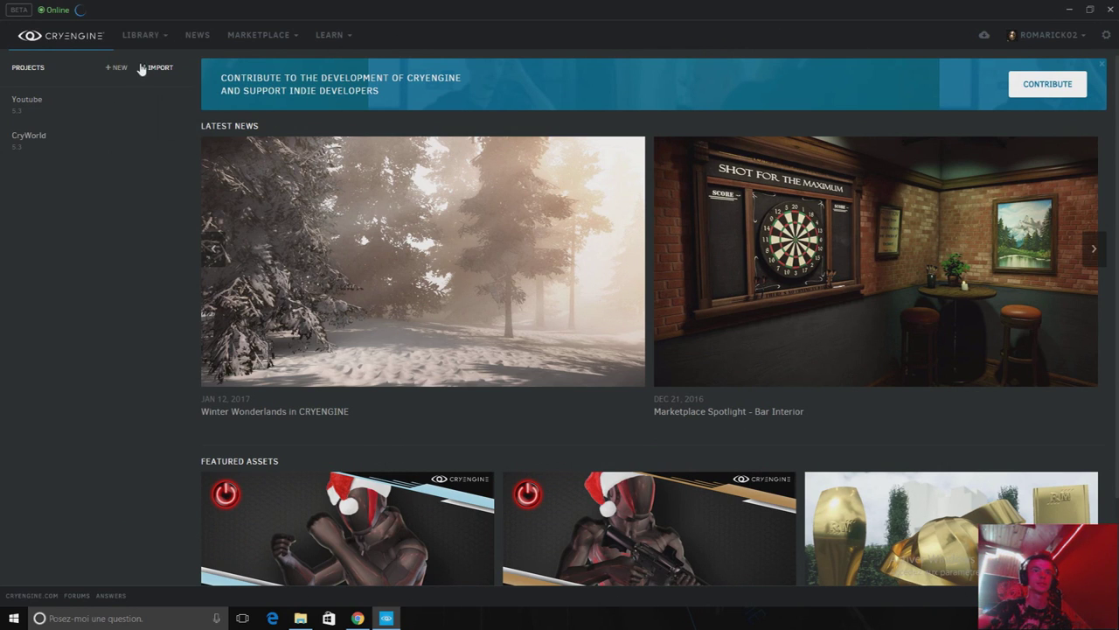
{"action": "mouse_move", "coordinate": [258, 35]}
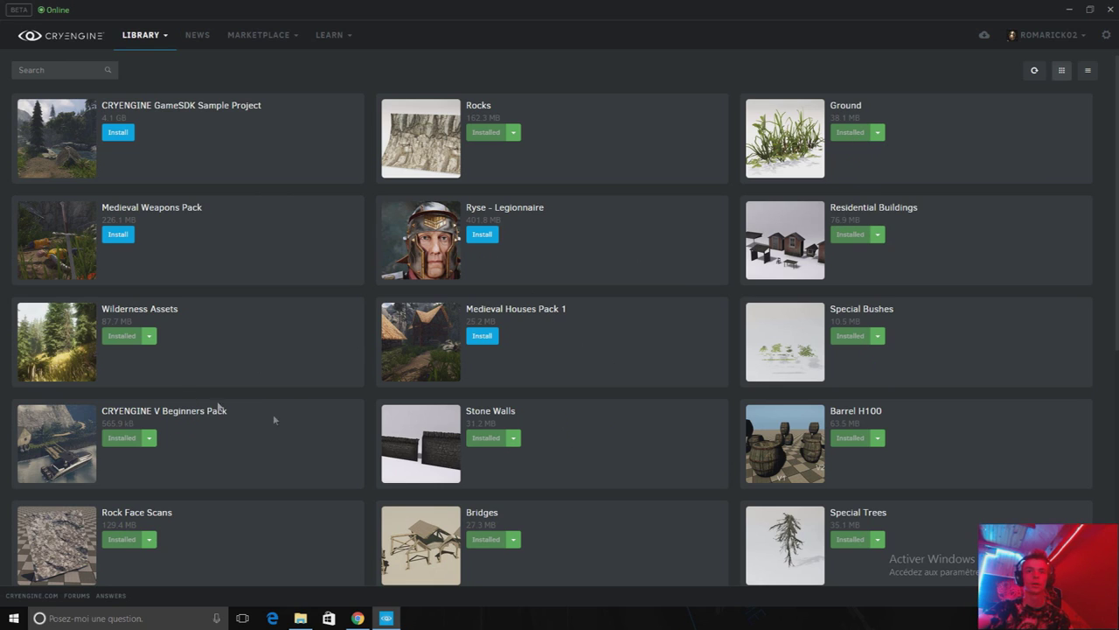
Reveal the installed Wilderness Assets pack in File Explorer and place its window beside the project's Assets folder.
{"action": "left_click", "coordinate": [150, 337]}
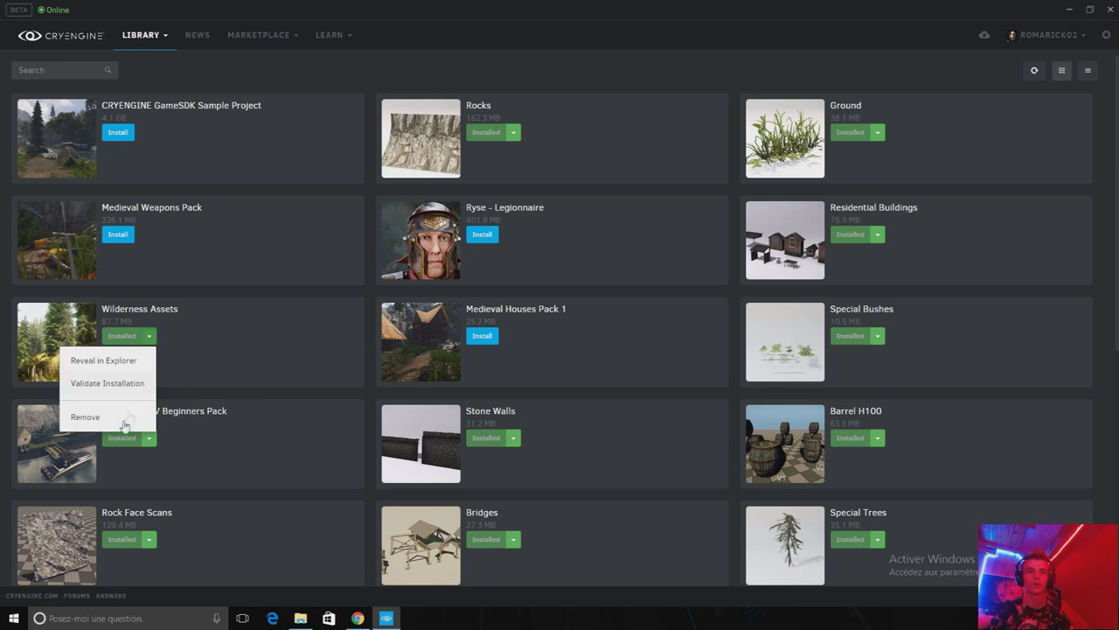
{"action": "left_click", "coordinate": [127, 361]}
{"action": "left_click", "coordinate": [1068, 10]}
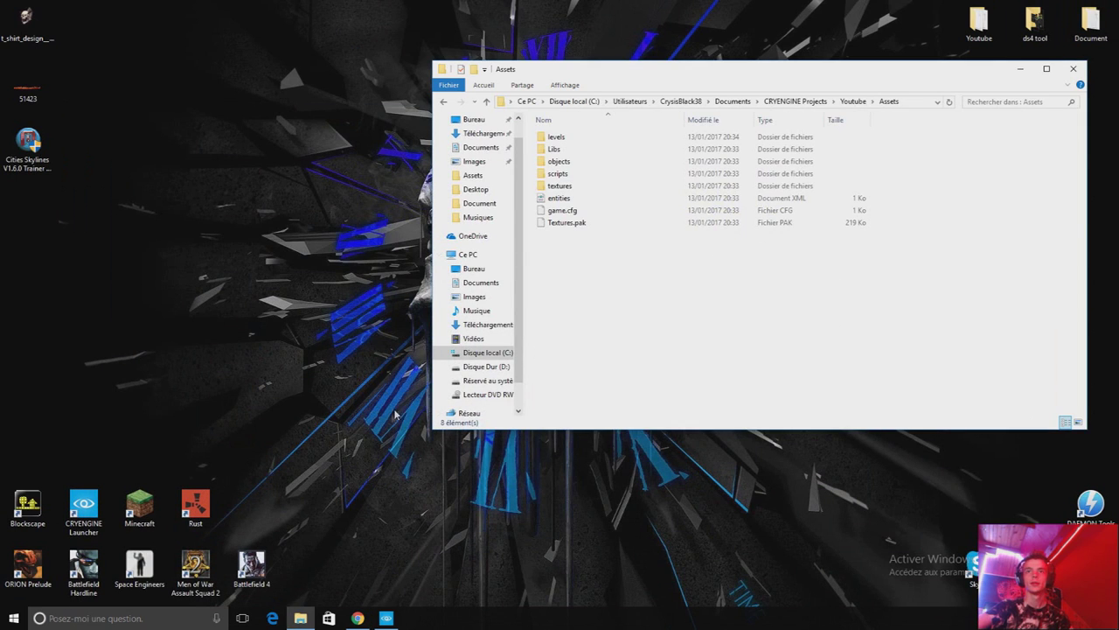
{"action": "left_click_drag", "start_coordinate": [694, 98], "coordinate": [270, 101]}
{"action": "left_click", "coordinate": [748, 168]}
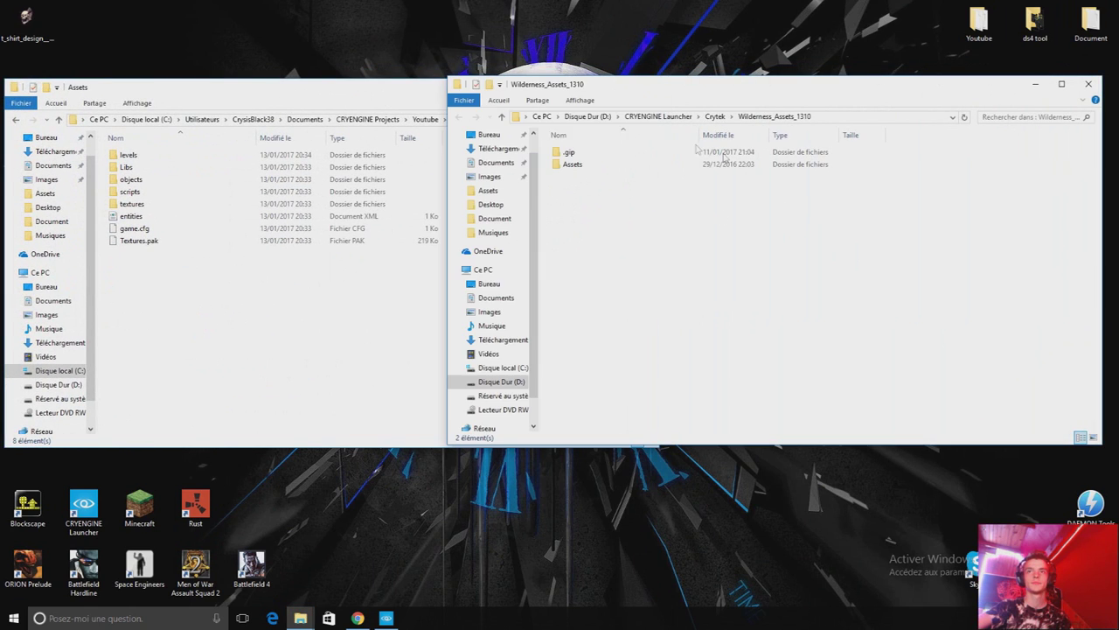
{"action": "left_click_drag", "start_coordinate": [681, 93], "coordinate": [779, 88]}
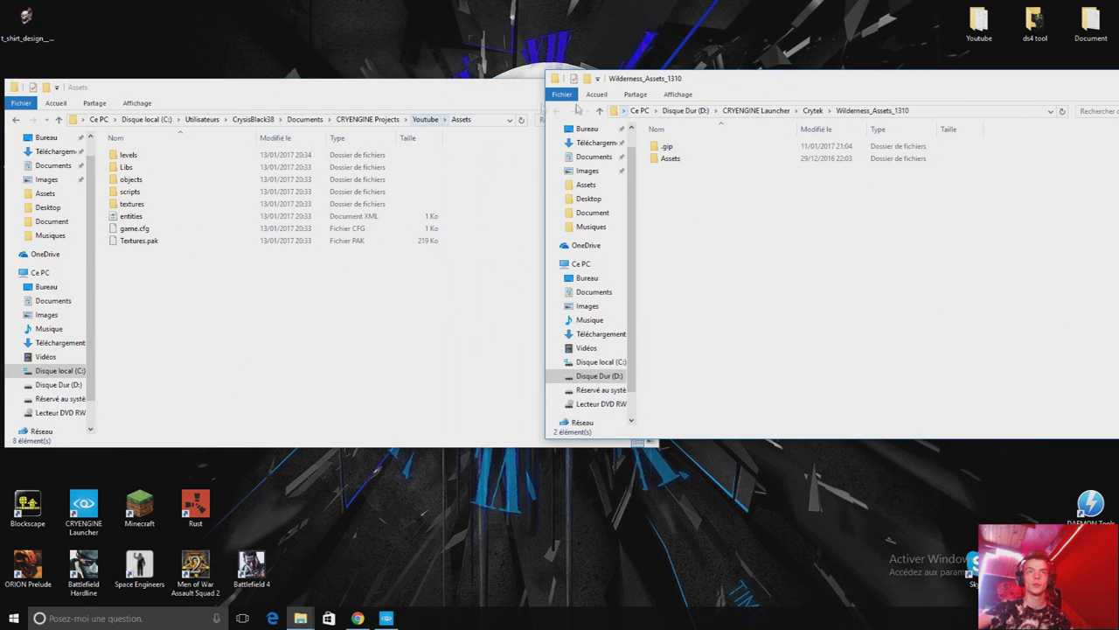
Copy the objects folder from the Wilderness Assets pack's Assets folder into the Youtube project's Assets folder.
{"action": "double_click", "coordinate": [672, 158]}
{"action": "left_click", "coordinate": [690, 149]}
{"action": "right_click", "coordinate": [676, 151]}
{"action": "left_click", "coordinate": [700, 362]}
{"action": "left_click", "coordinate": [348, 355]}
{"action": "right_click", "coordinate": [347, 354]}
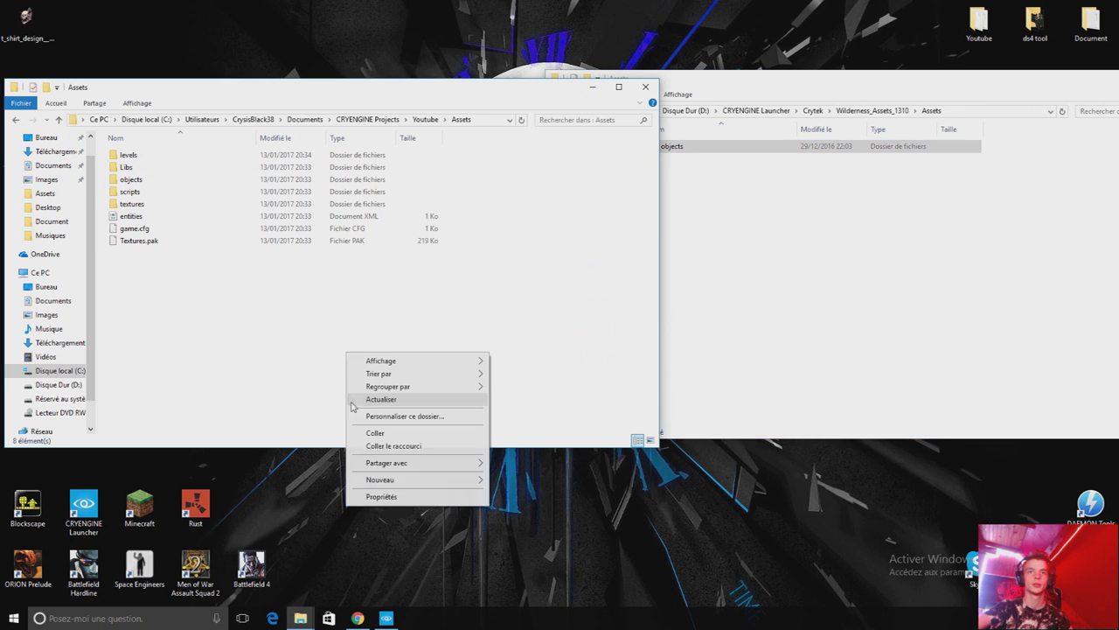
{"action": "left_click", "coordinate": [366, 432]}
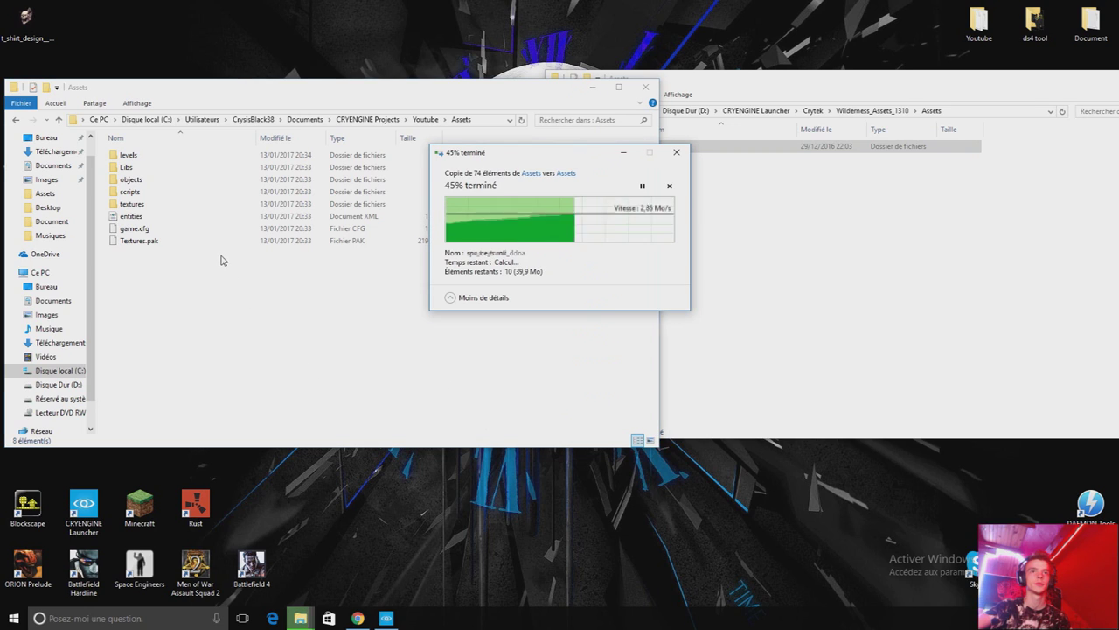
Examine the project's objects folder and its natural subfolder, and return to the Assets folder.
{"action": "double_click", "coordinate": [172, 180]}
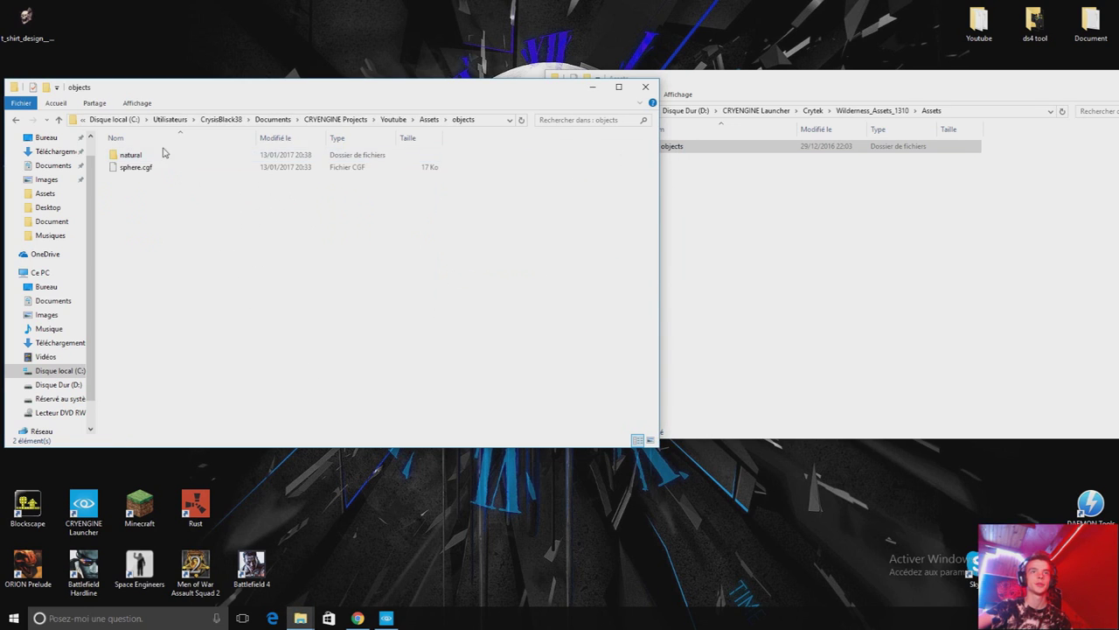
{"action": "double_click", "coordinate": [160, 155]}
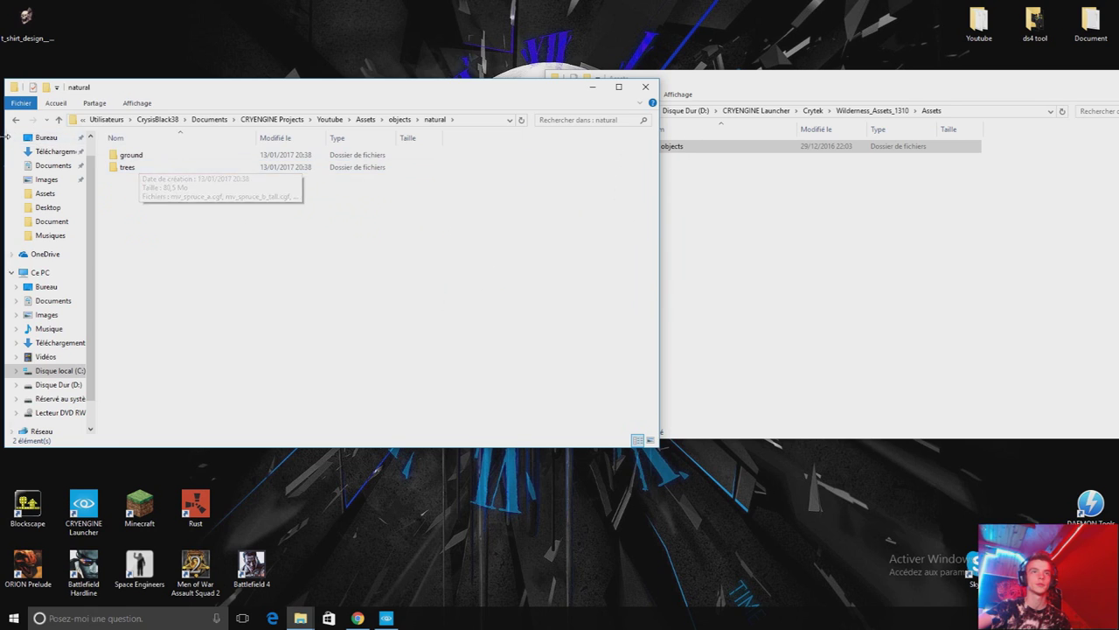
{"action": "left_click_drag", "start_coordinate": [139, 90], "coordinate": [198, 86]}
{"action": "left_click", "coordinate": [75, 116]}
{"action": "left_click", "coordinate": [212, 170]}
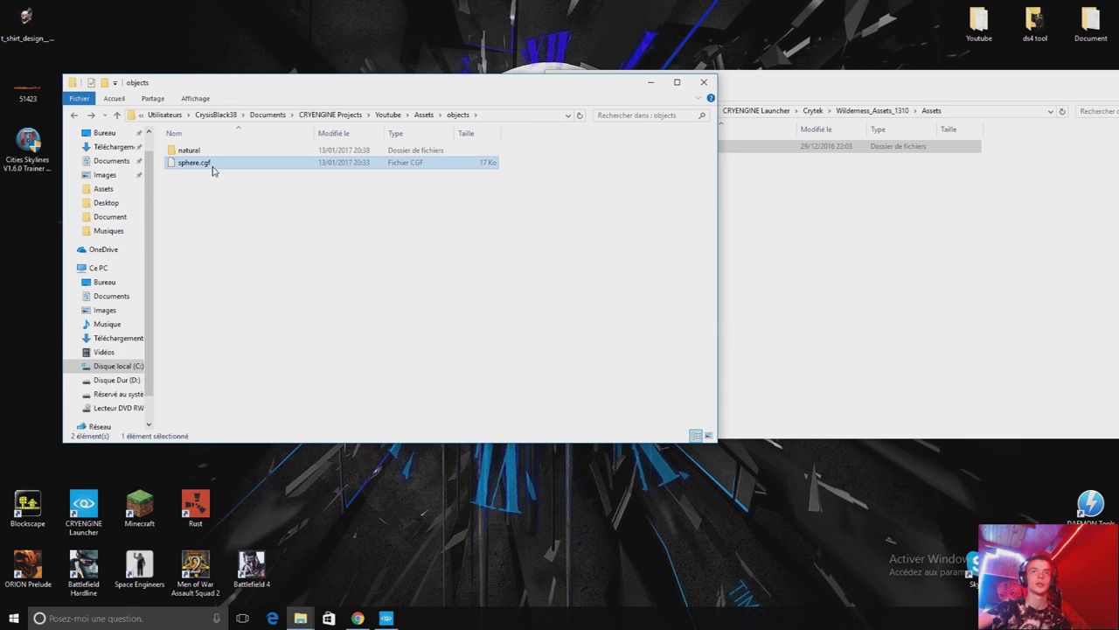
{"action": "left_click", "coordinate": [75, 116]}
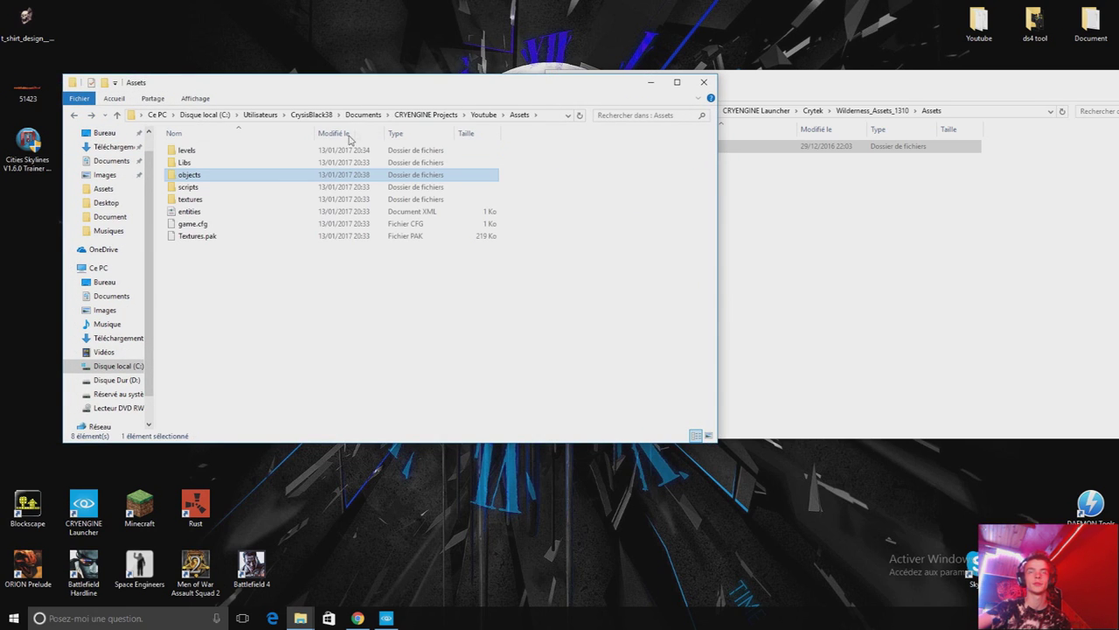
Switch back to the CRYENGINE Launcher library and reveal the CRYENGINE V Beginners Pack in File Explorer.
{"action": "left_click_drag", "start_coordinate": [568, 95], "coordinate": [373, 71]}
{"action": "left_click", "coordinate": [717, 232]}
{"action": "left_click", "coordinate": [386, 618]}
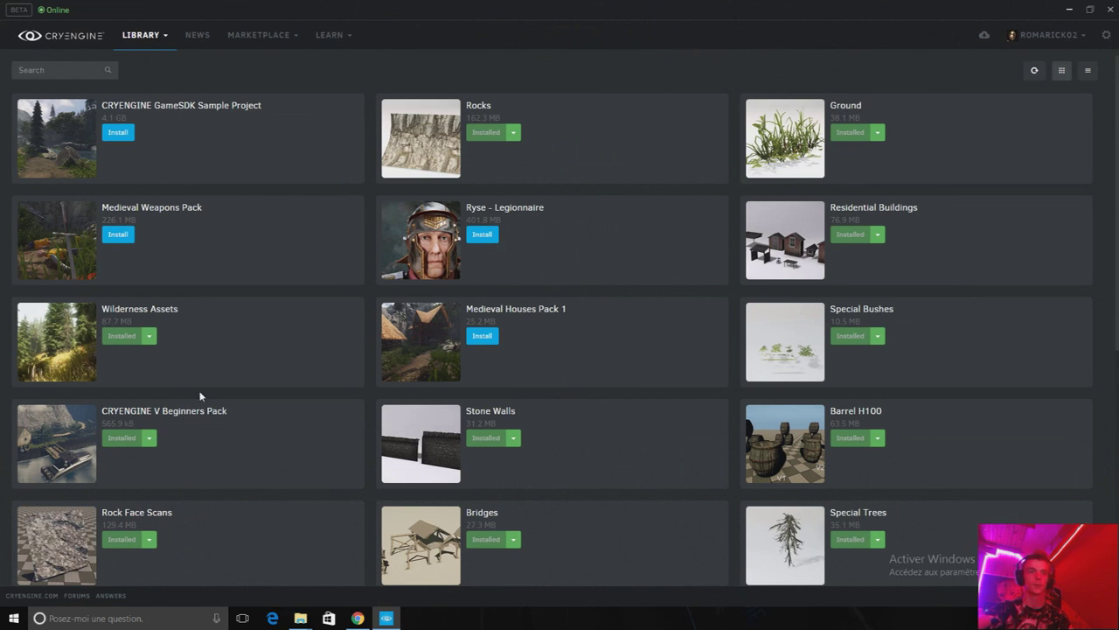
{"action": "left_click", "coordinate": [148, 439]}
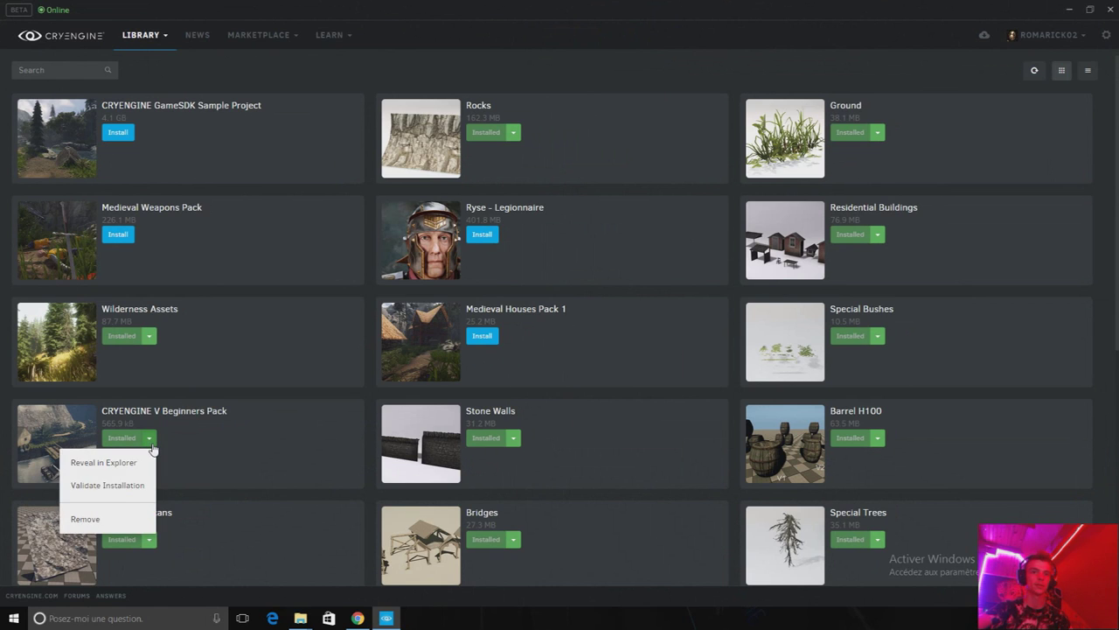
{"action": "left_click", "coordinate": [107, 461]}
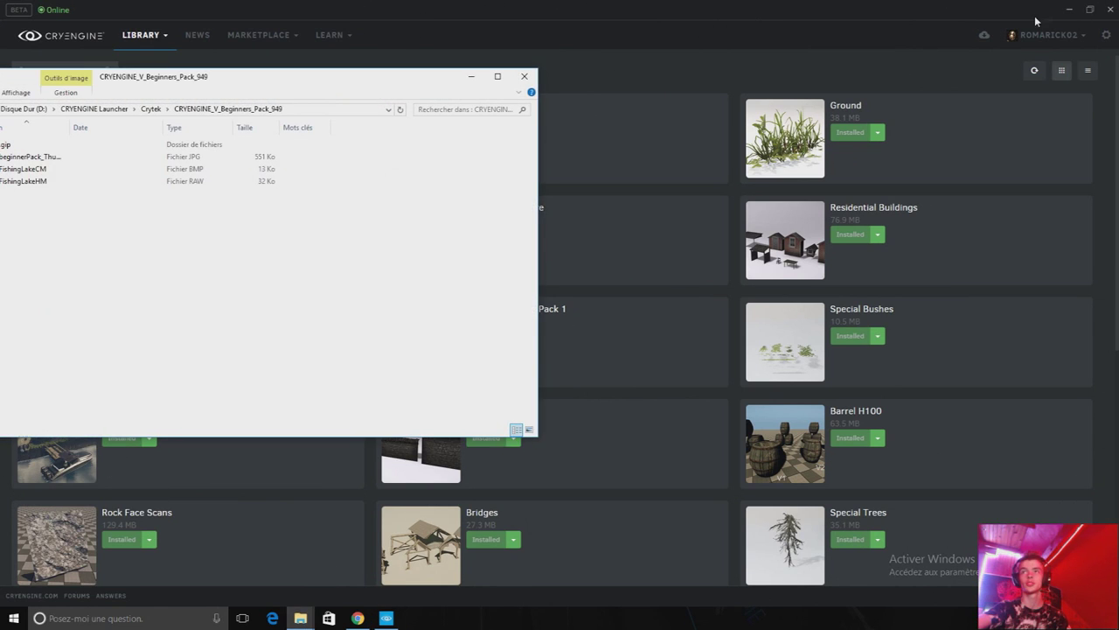
Examine the Beginners Pack's .gip folder and its objects subfolder, and close the pack's window.
{"action": "left_click_drag", "start_coordinate": [295, 82], "coordinate": [549, 90]}
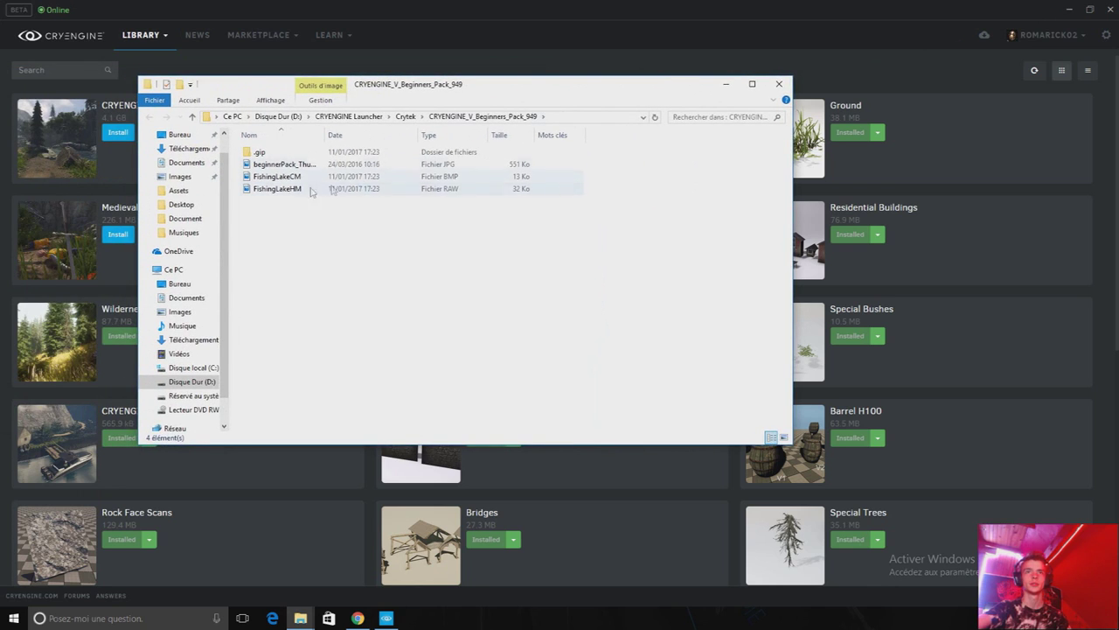
{"action": "double_click", "coordinate": [297, 154]}
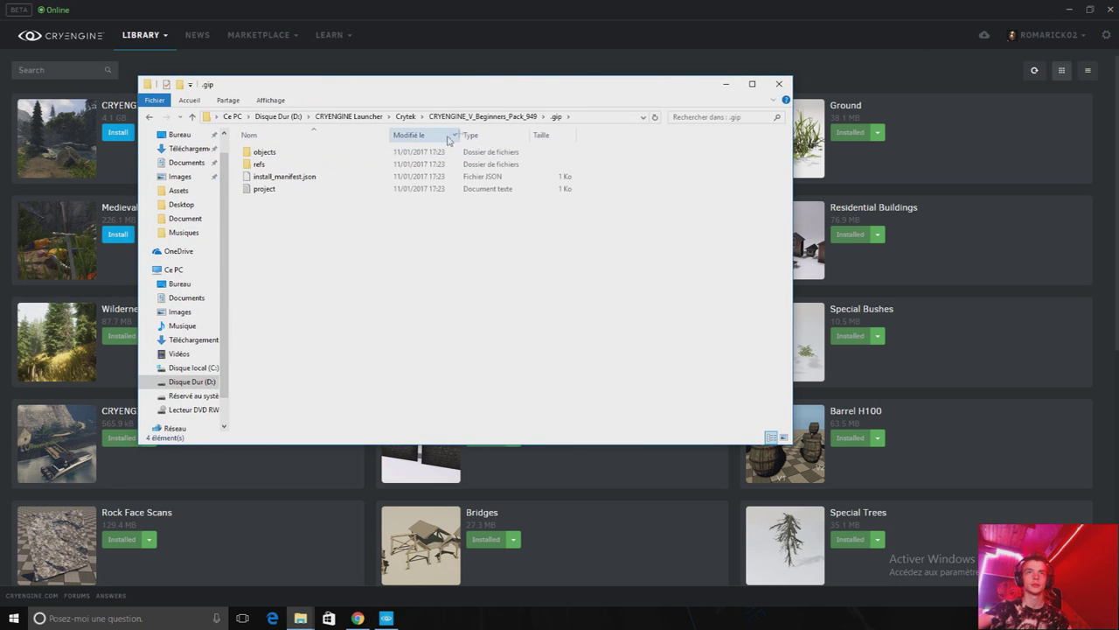
{"action": "left_click", "coordinate": [354, 154]}
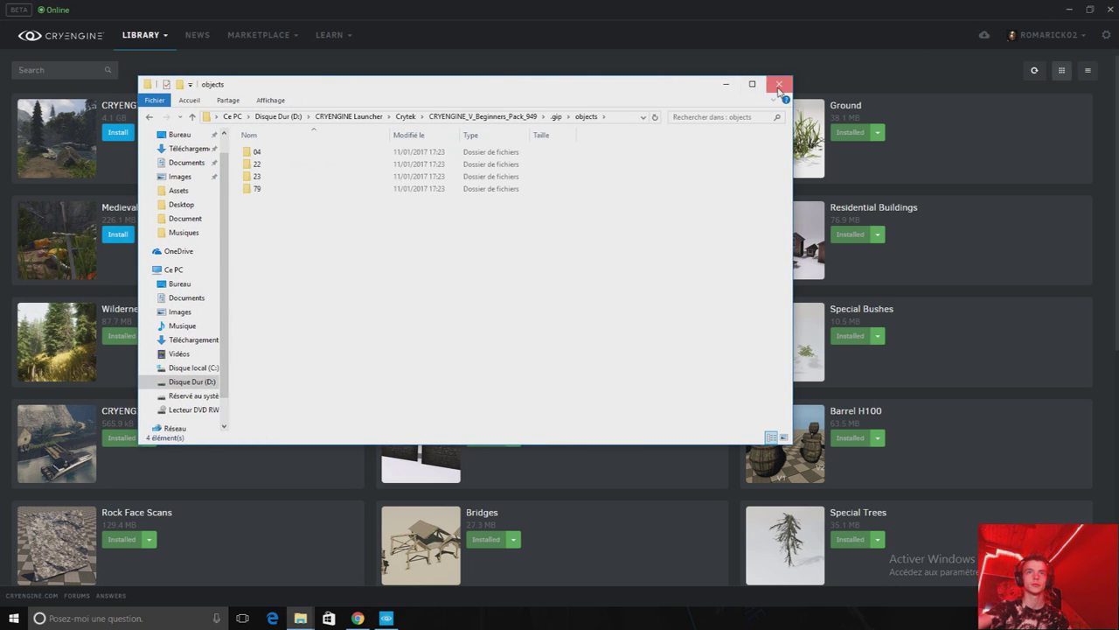
{"action": "left_click", "coordinate": [779, 84]}
Reveal the installed Rocks Boundaries pack in File Explorer and minimize the launcher.
{"action": "scroll", "coordinate": [726, 498], "scroll_direction": "down", "scroll_amount": 5}
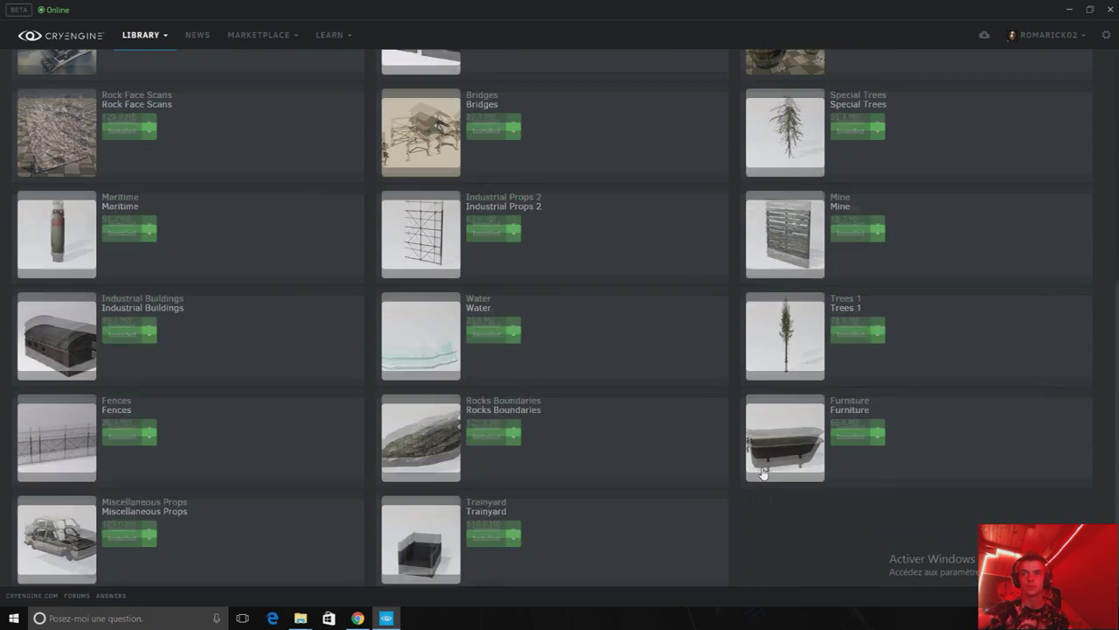
{"action": "left_click", "coordinate": [514, 427]}
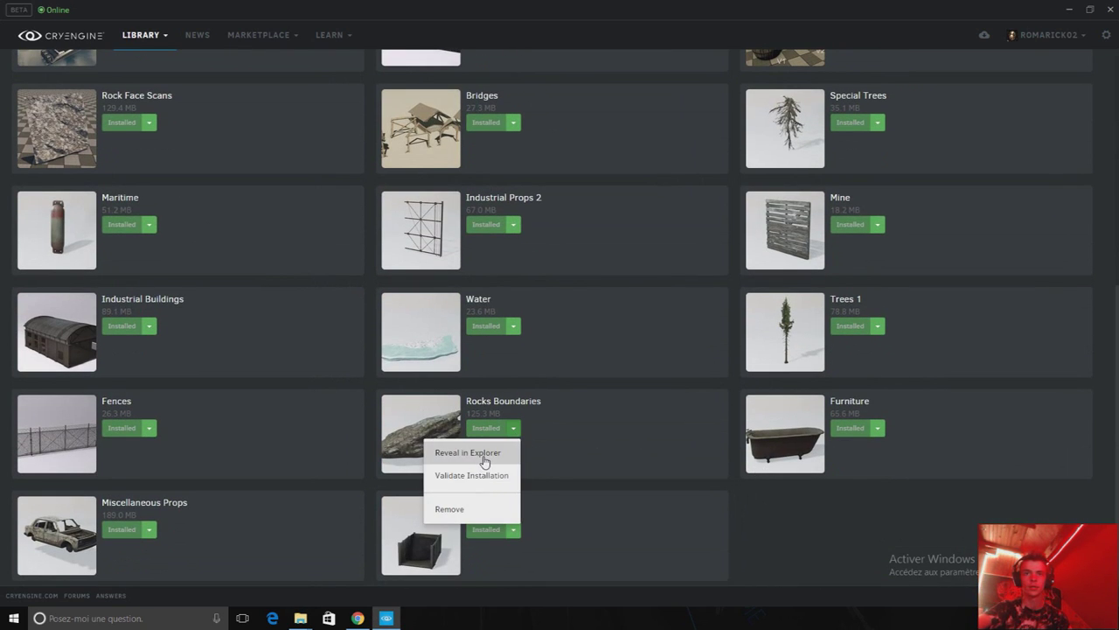
{"action": "left_click", "coordinate": [483, 455]}
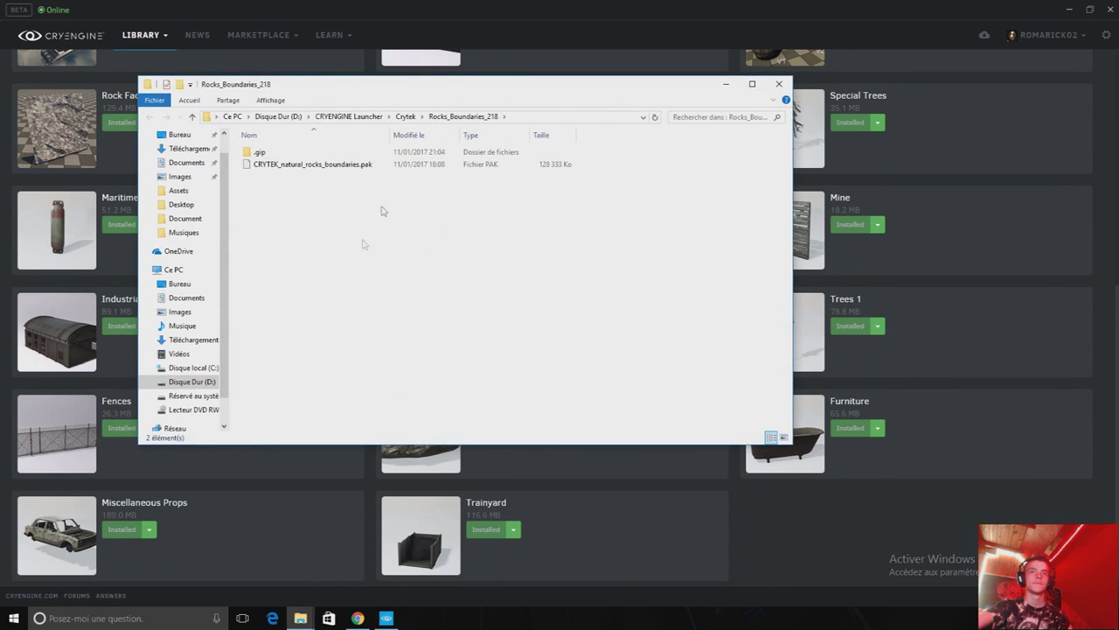
{"action": "left_click", "coordinate": [1079, 12]}
Examine the Rocks Boundaries pack's PAK file and .gip folder, and return to the pack's main folder.
{"action": "left_click", "coordinate": [302, 165]}
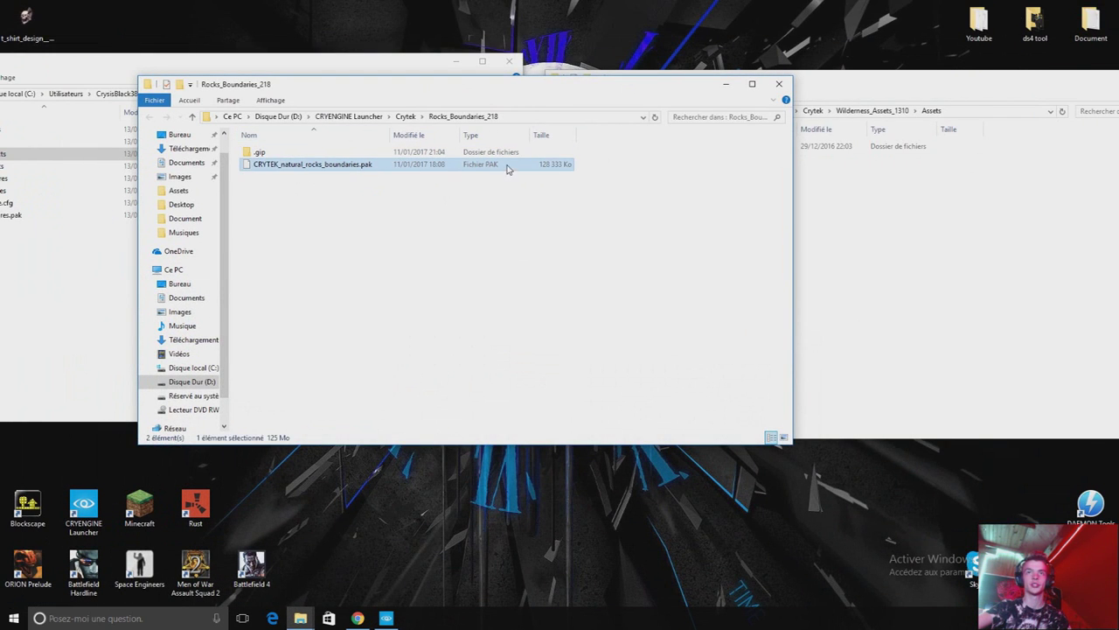
{"action": "left_click", "coordinate": [327, 167]}
{"action": "left_click", "coordinate": [433, 223]}
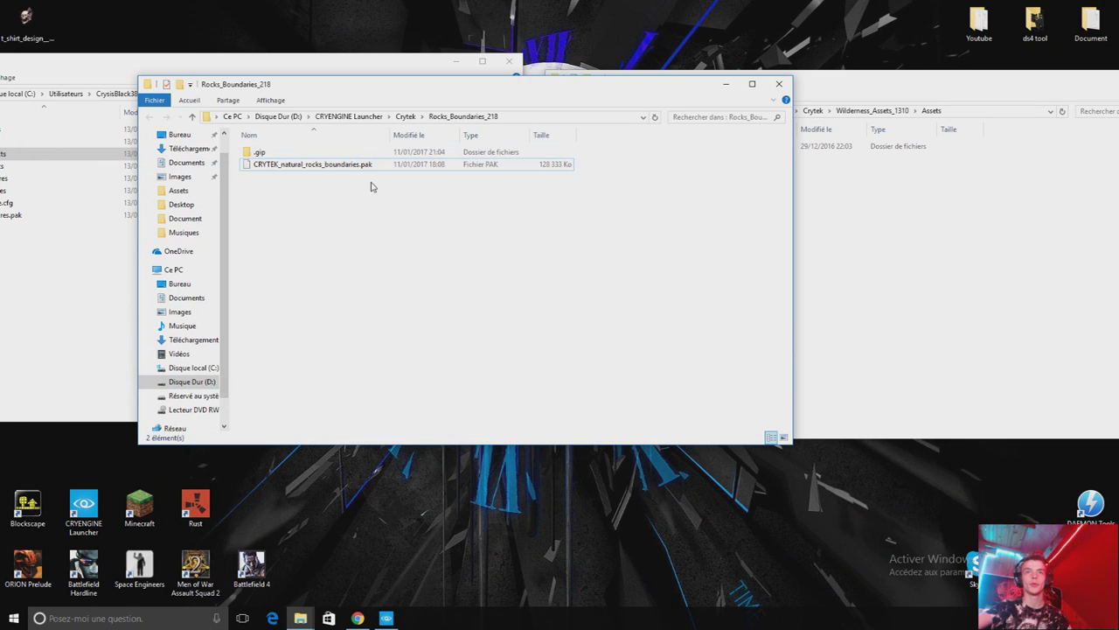
{"action": "double_click", "coordinate": [259, 152]}
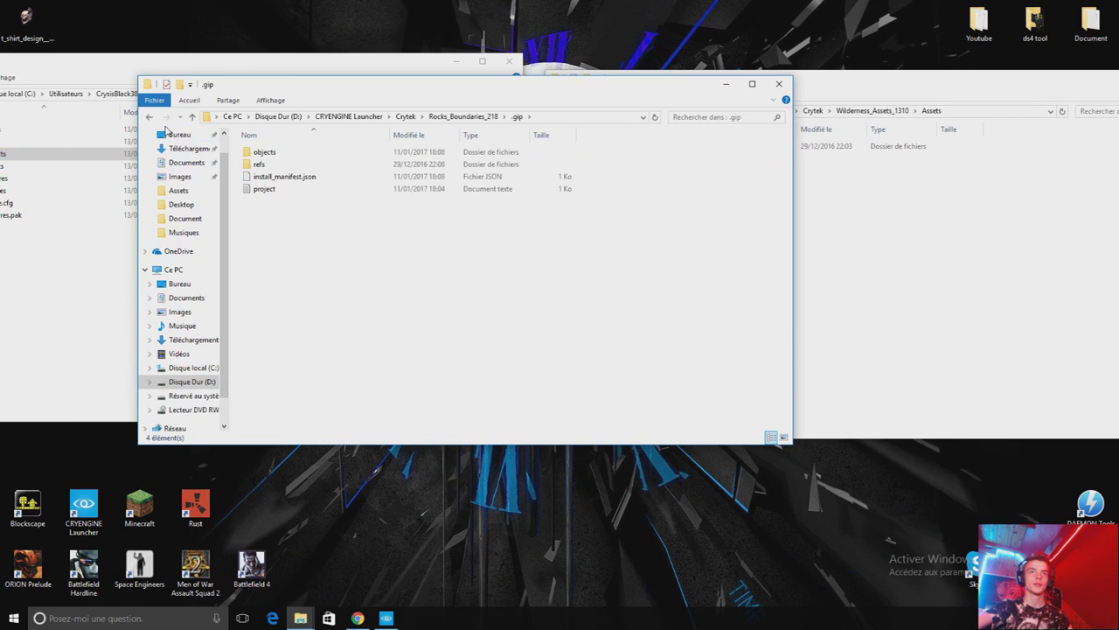
{"action": "left_click", "coordinate": [149, 119]}
Copy the CRYTEK_natural_rocks_boundaries.pak file from the Rocks_Boundaries_218 folder to the clipboard.
{"action": "left_click", "coordinate": [280, 168]}
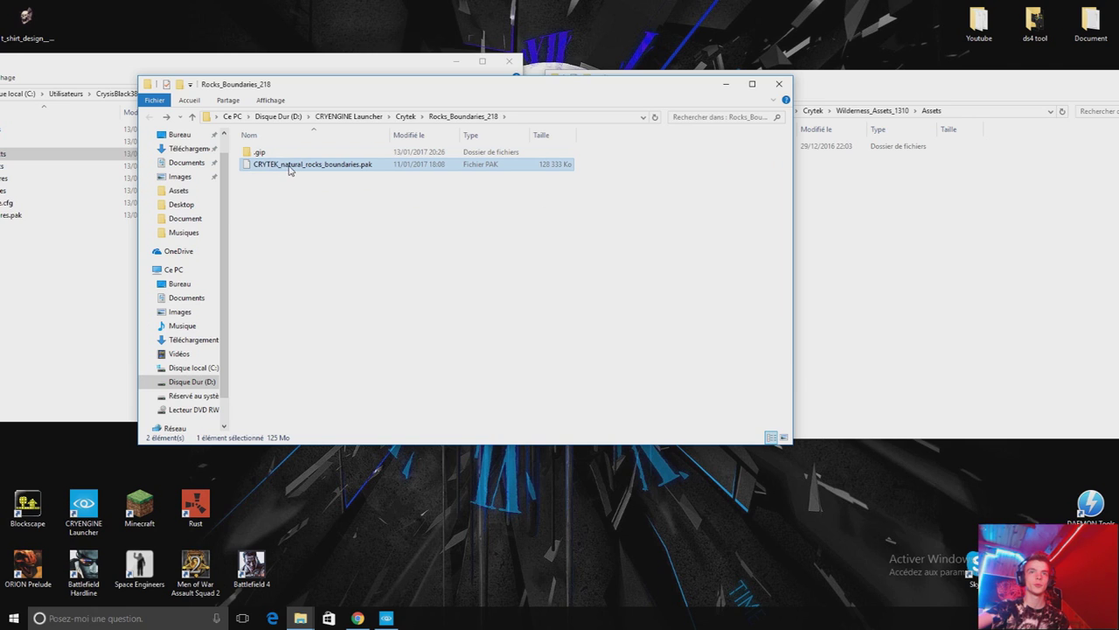
{"action": "right_click", "coordinate": [289, 168]}
{"action": "left_click", "coordinate": [335, 315]}
{"action": "right_click", "coordinate": [886, 281]}
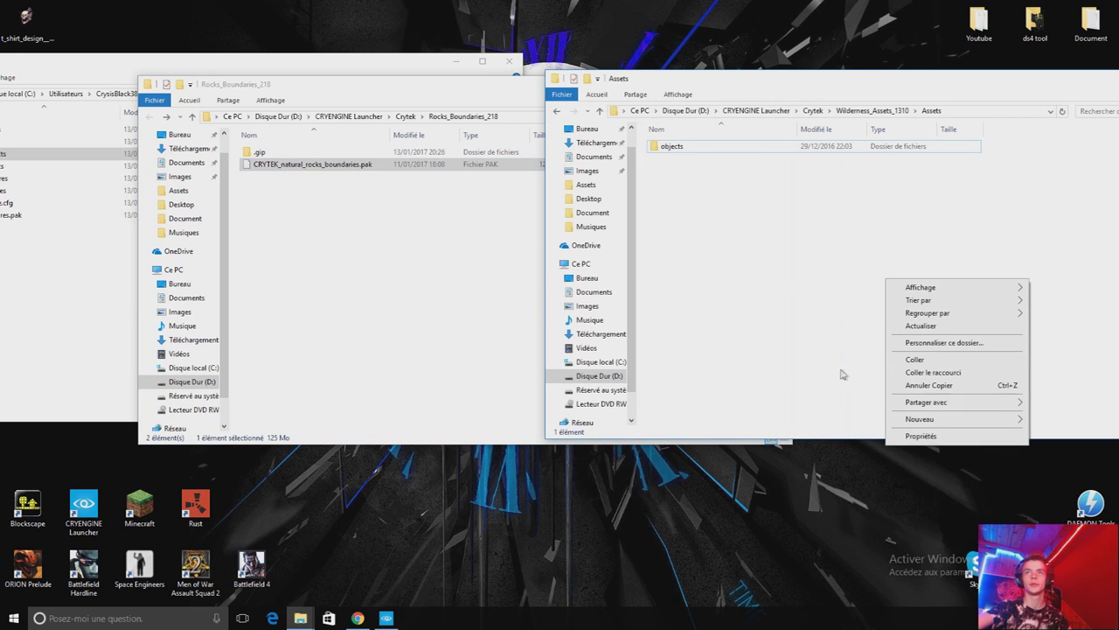
{"action": "left_click", "coordinate": [864, 110]}
{"action": "left_click", "coordinate": [813, 110]}
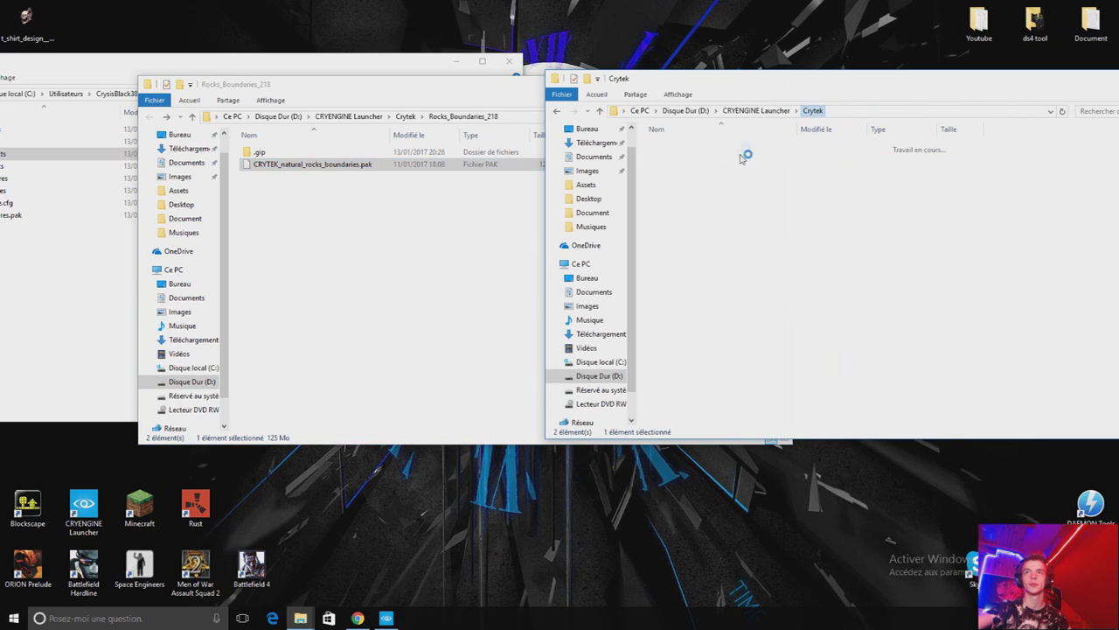
{"action": "left_click", "coordinate": [755, 110]}
{"action": "left_click", "coordinate": [98, 249]}
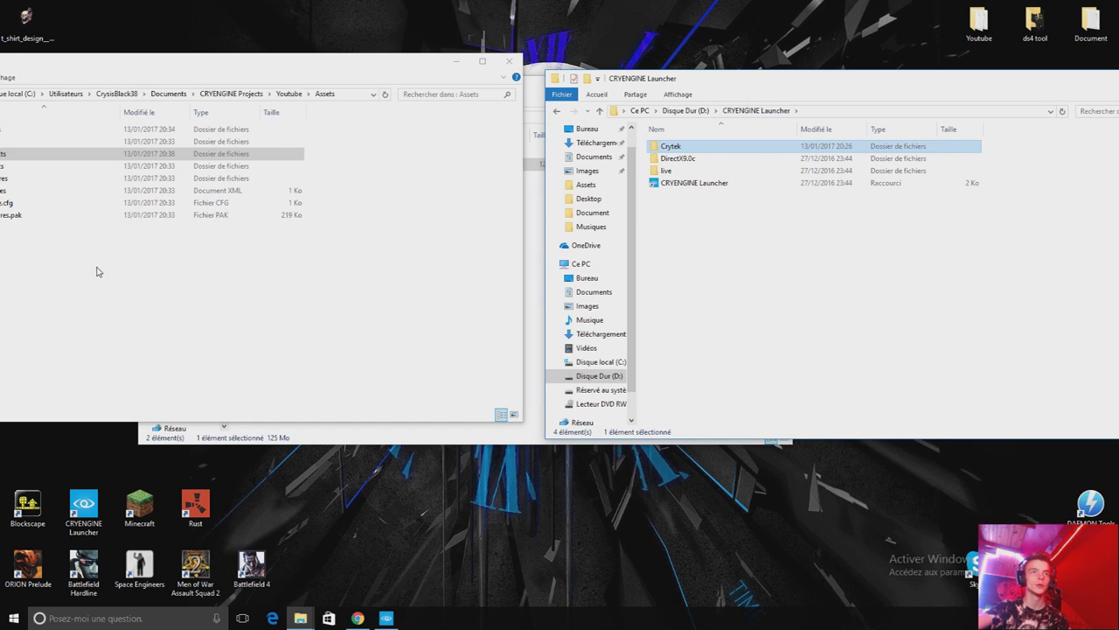
{"action": "left_click", "coordinate": [1025, 77]}
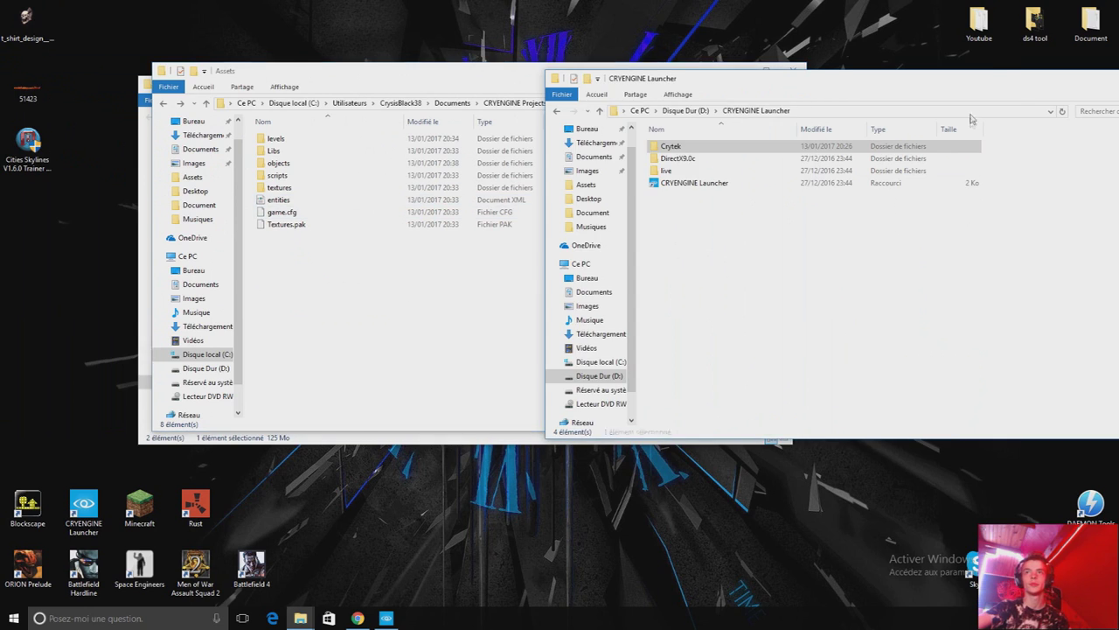
{"action": "left_click", "coordinate": [558, 112]}
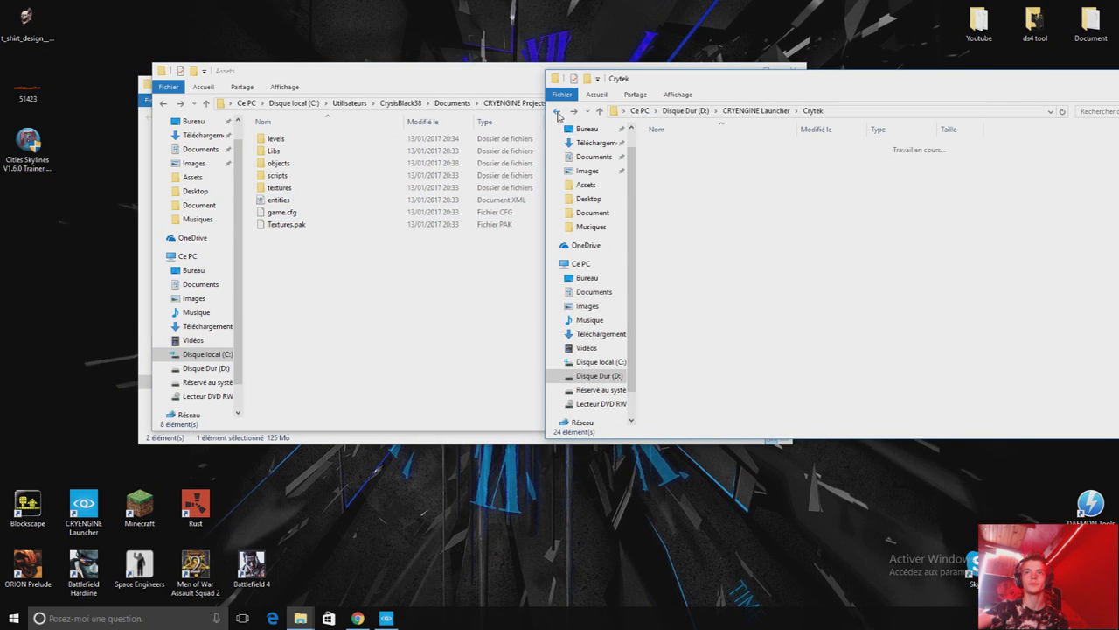
{"action": "left_click", "coordinate": [558, 112]}
{"action": "left_click", "coordinate": [558, 114]}
{"action": "left_click", "coordinate": [558, 114]}
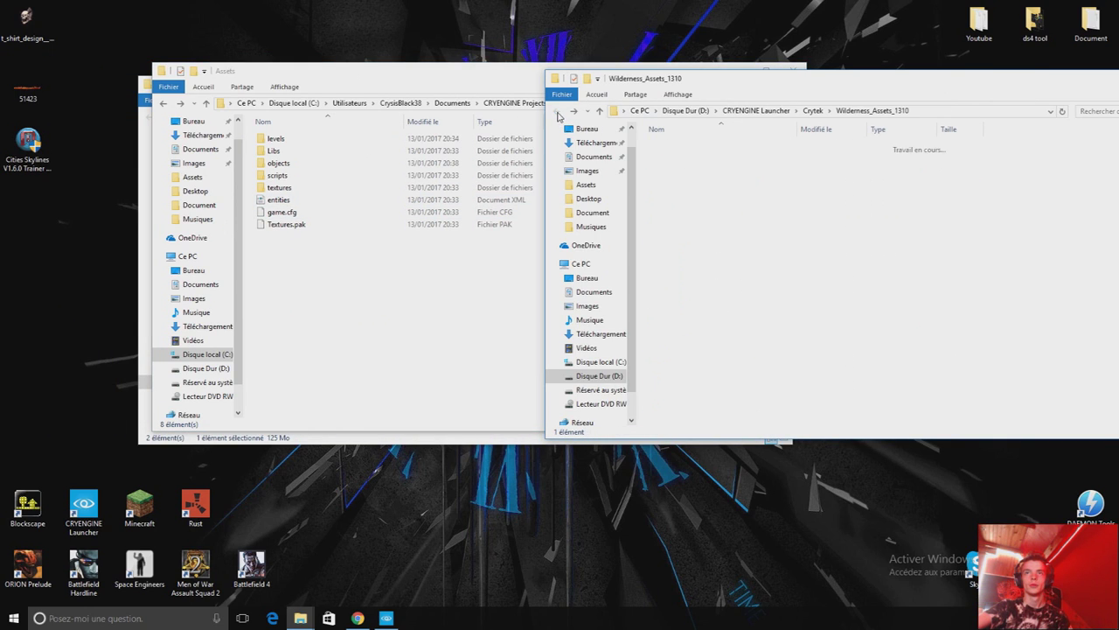
Close the Wilderness Assets window and place the Rocks Boundaries window beside the project's Assets folder.
{"action": "left_click_drag", "start_coordinate": [926, 80], "coordinate": [651, 82]}
{"action": "left_click", "coordinate": [1052, 82]}
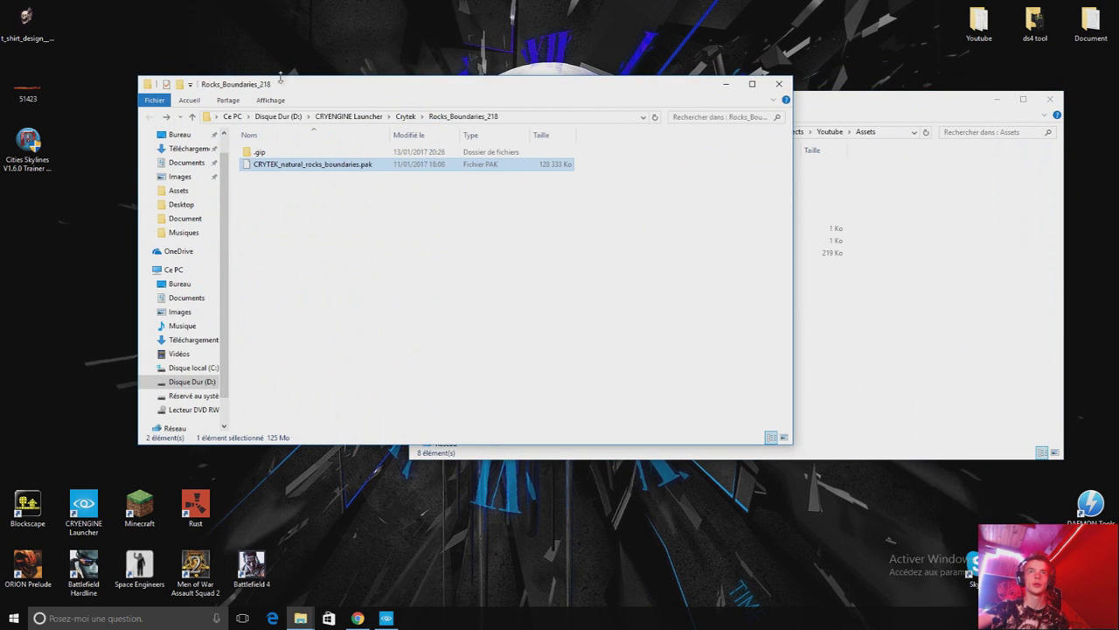
{"action": "left_click_drag", "start_coordinate": [312, 89], "coordinate": [182, 76]}
Paste CRYTEK_natural_rocks_boundaries.pak into the Youtube project's Assets folder.
{"action": "left_click", "coordinate": [691, 302]}
{"action": "right_click", "coordinate": [692, 301]}
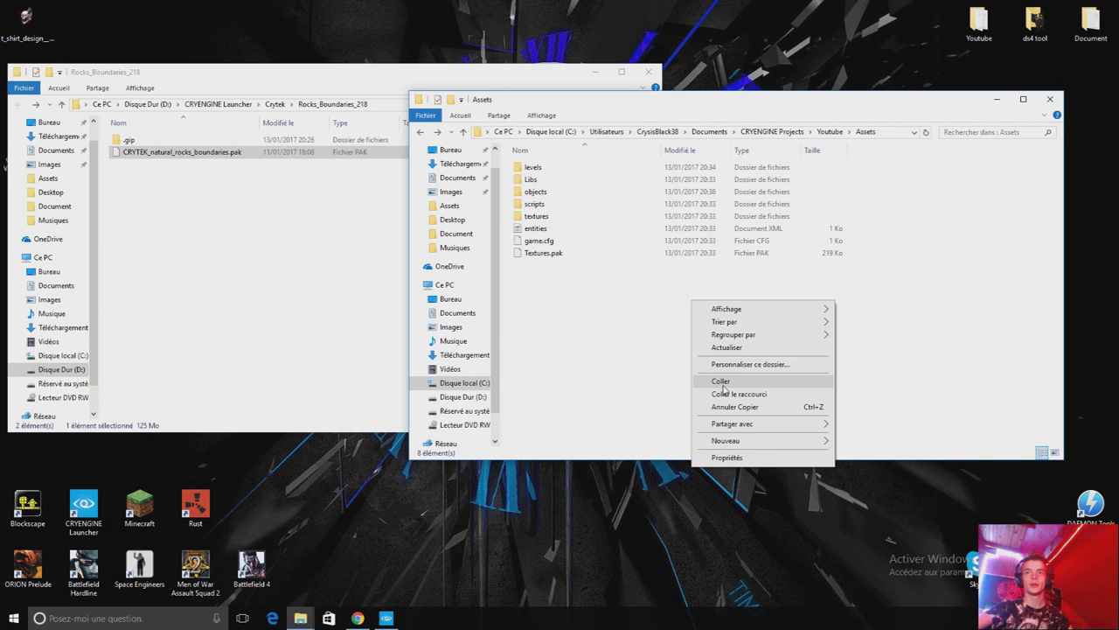
{"action": "left_click", "coordinate": [723, 382]}
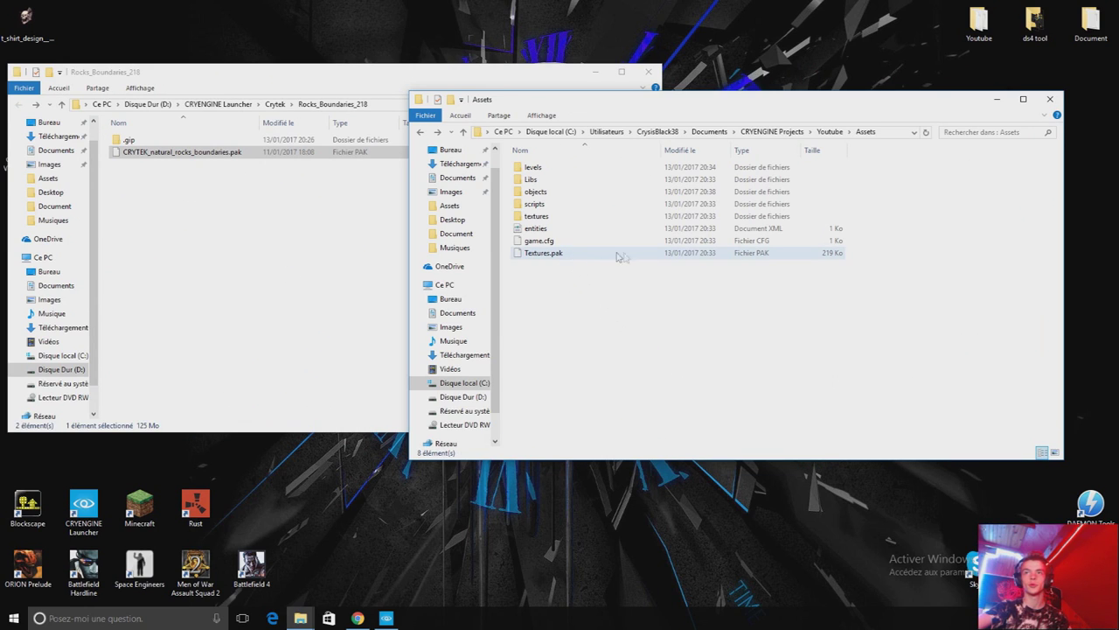
{"action": "left_click", "coordinate": [563, 275]}
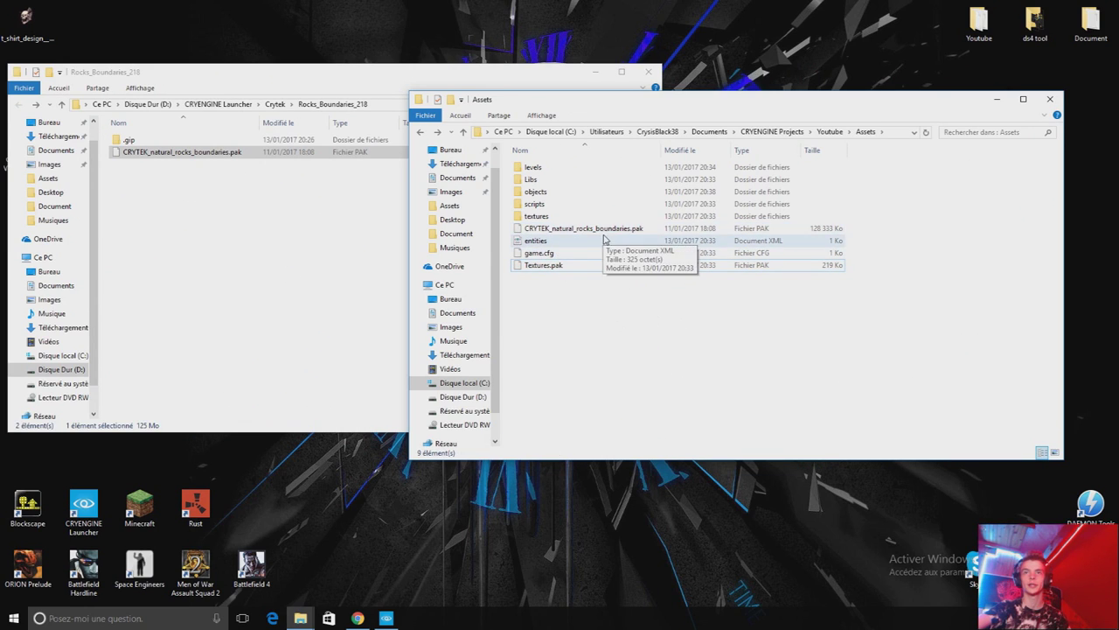
{"action": "left_click", "coordinate": [761, 229]}
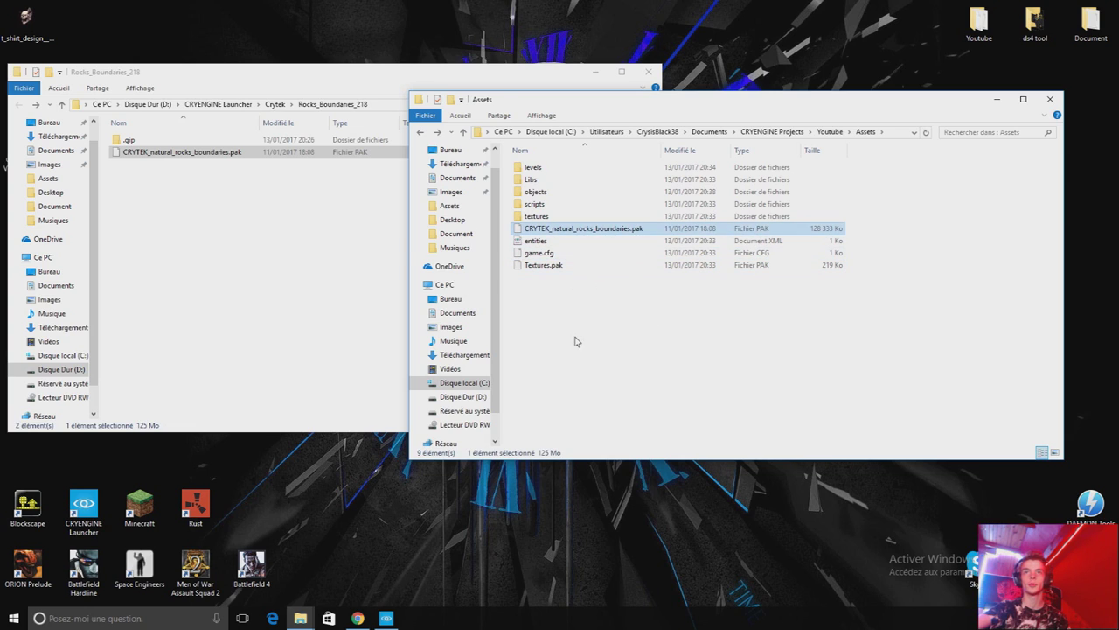
{"action": "left_click", "coordinate": [575, 340]}
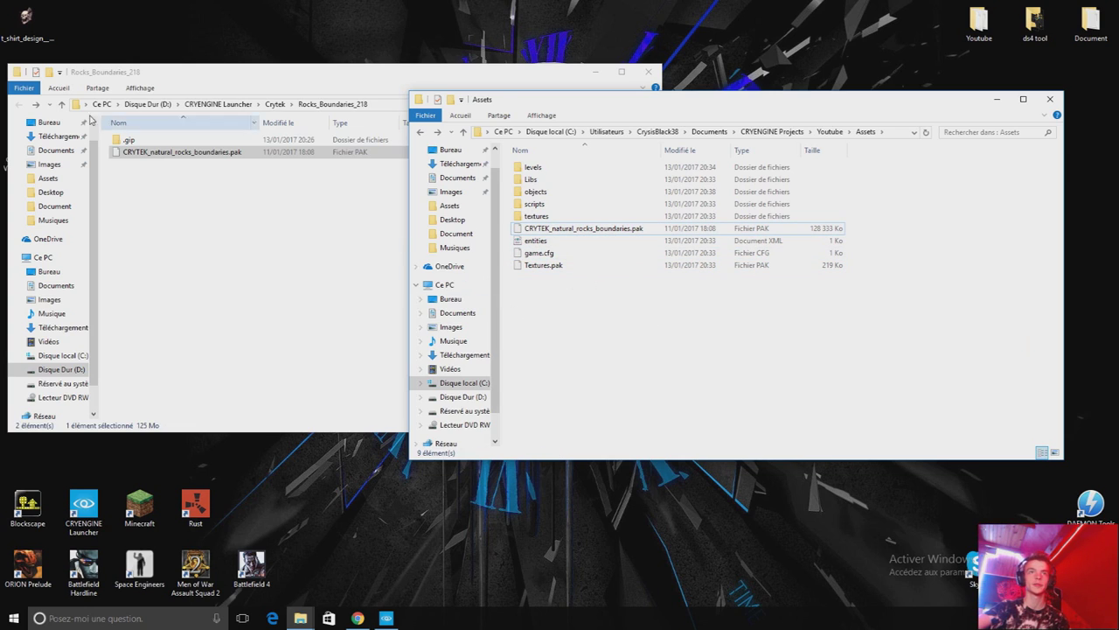
Examine the Rocks Boundaries .gip folder, including its objects subfolder and project text file, and return to the pack folder.
{"action": "left_click", "coordinate": [145, 141]}
{"action": "double_click", "coordinate": [146, 141]}
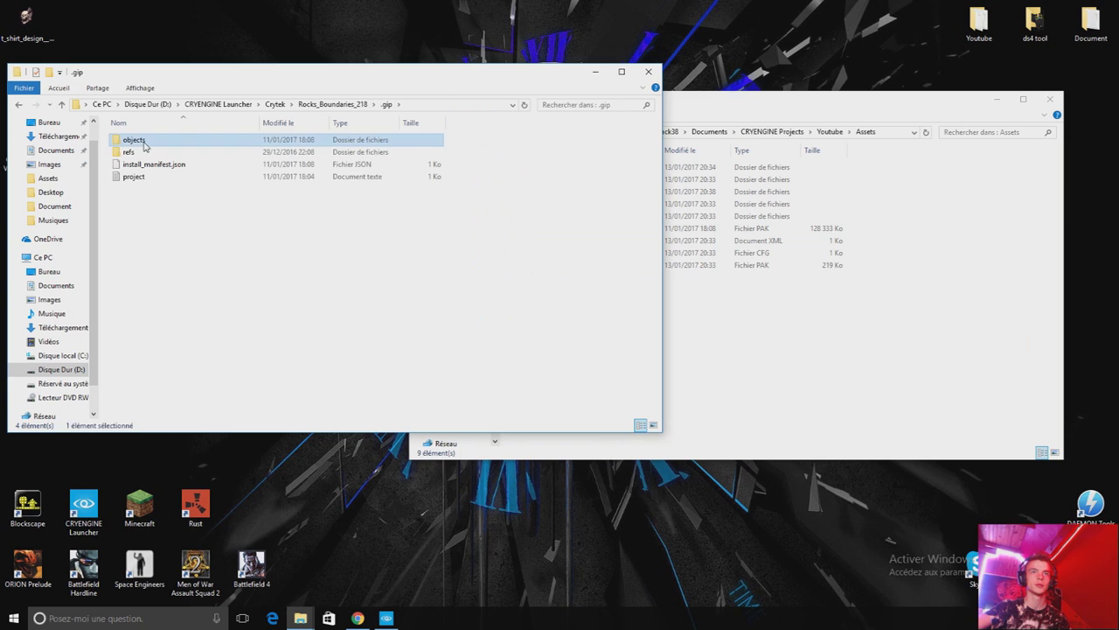
{"action": "double_click", "coordinate": [144, 141]}
{"action": "left_click", "coordinate": [18, 104]}
{"action": "double_click", "coordinate": [166, 177]}
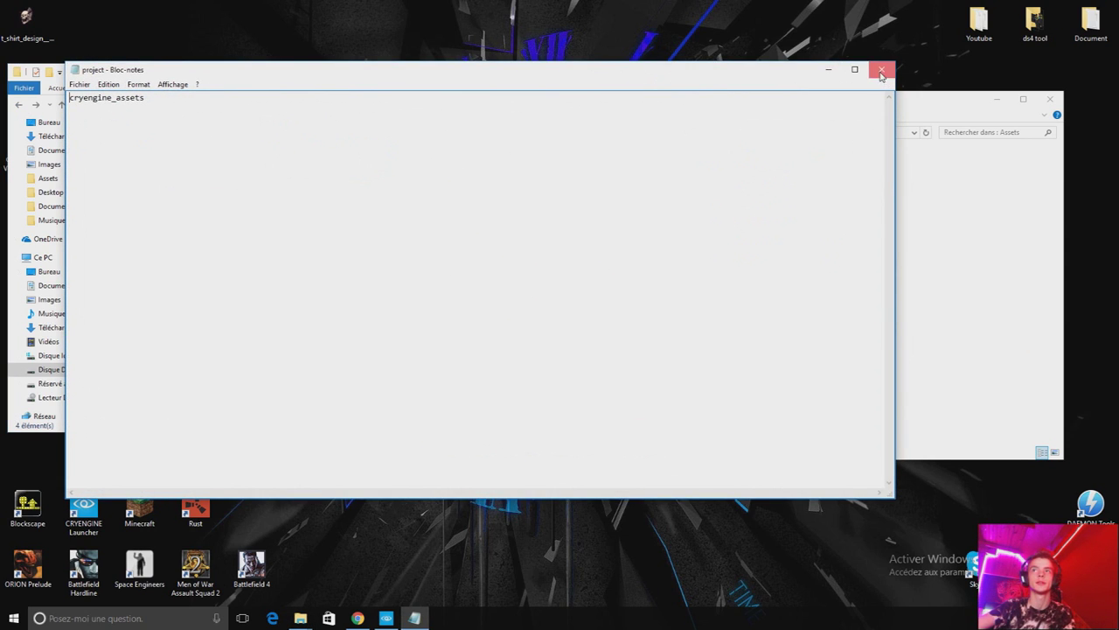
{"action": "left_click", "coordinate": [882, 72]}
{"action": "left_click", "coordinate": [22, 104]}
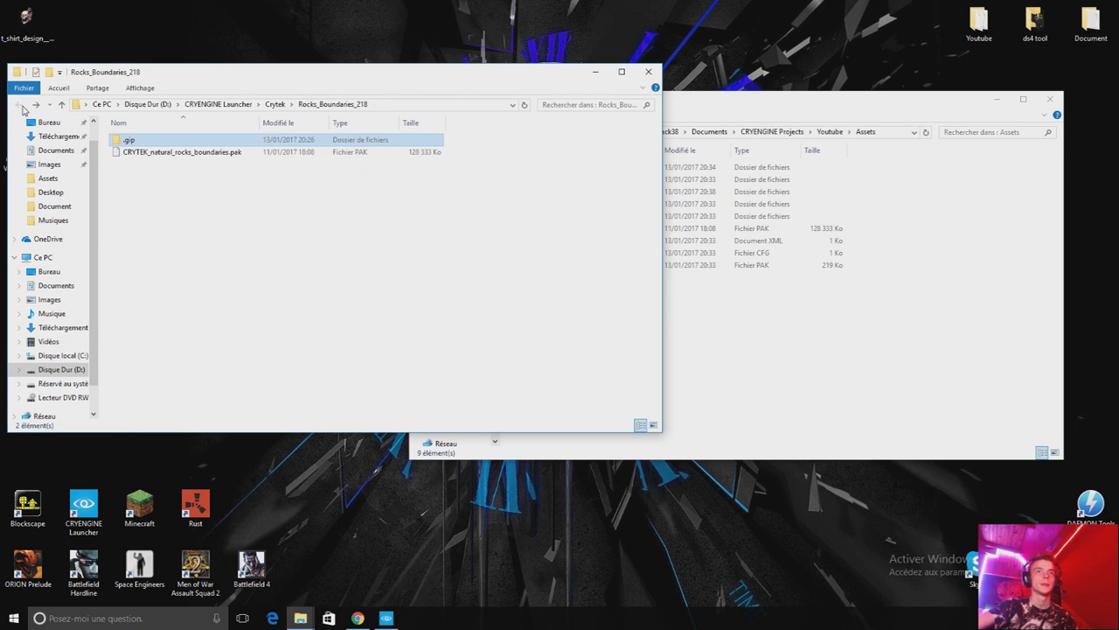
Copy the .gip folder from the Rocks Boundaries pack into the Youtube project's Assets folder and close the pack's window.
{"action": "left_click", "coordinate": [915, 330]}
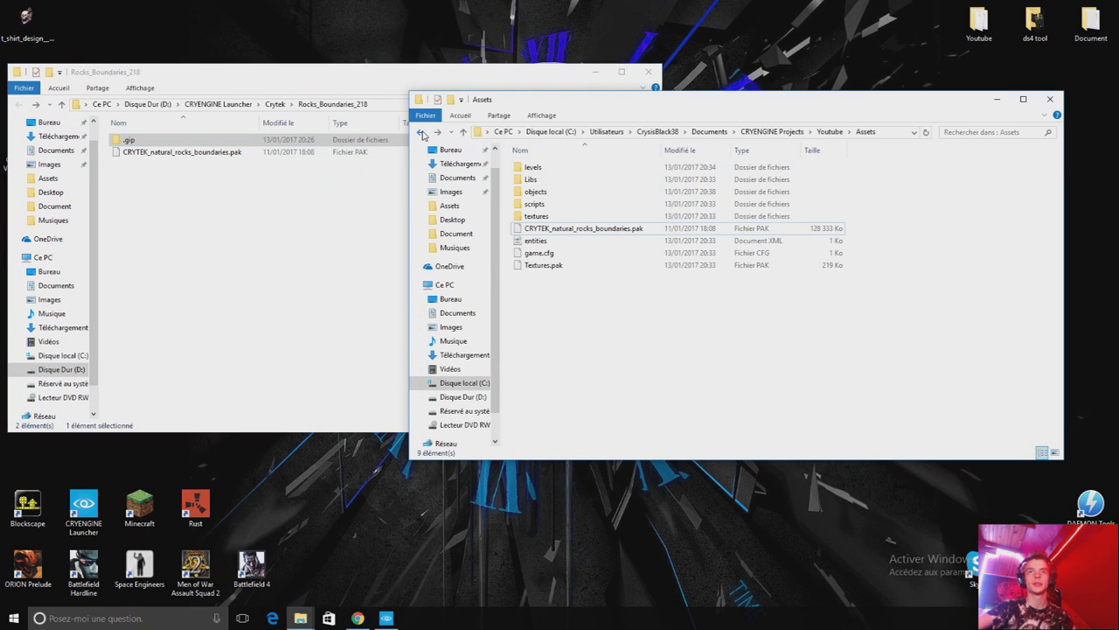
{"action": "left_click", "coordinate": [422, 132]}
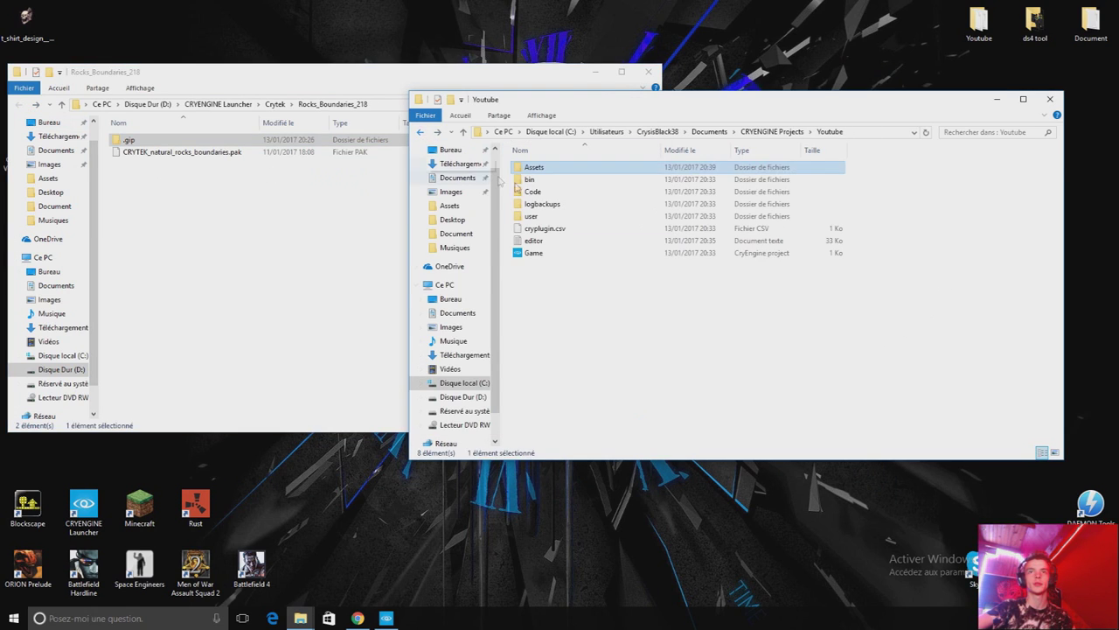
{"action": "double_click", "coordinate": [562, 172]}
{"action": "left_click", "coordinate": [131, 142]}
{"action": "right_click", "coordinate": [130, 143]}
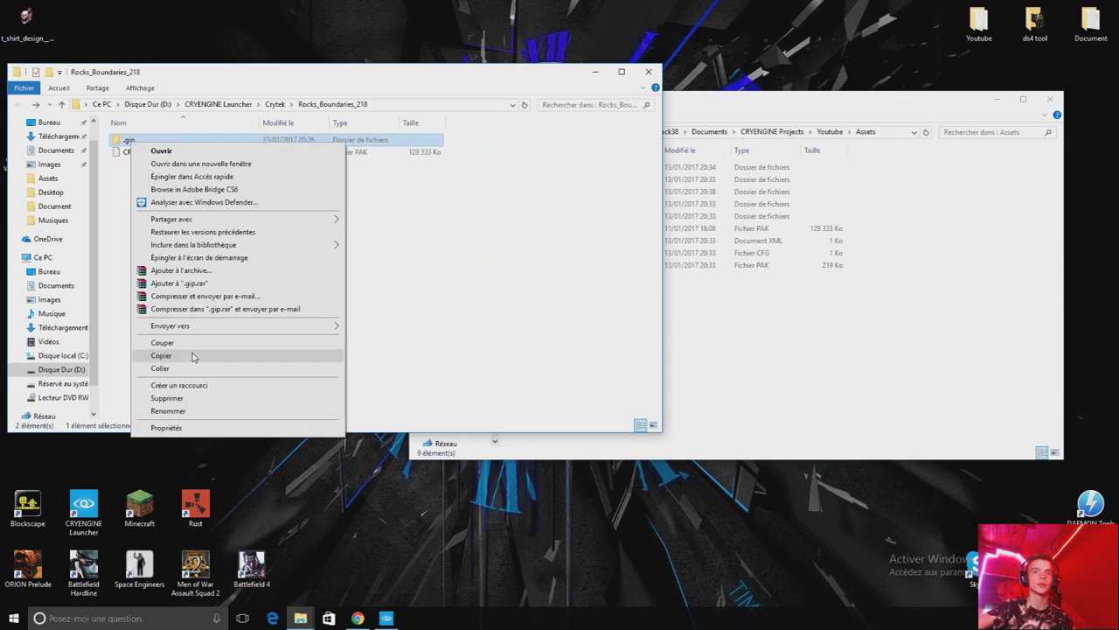
{"action": "left_click", "coordinate": [194, 357]}
{"action": "left_click", "coordinate": [719, 309]}
{"action": "right_click", "coordinate": [707, 367]}
{"action": "left_click", "coordinate": [736, 448]}
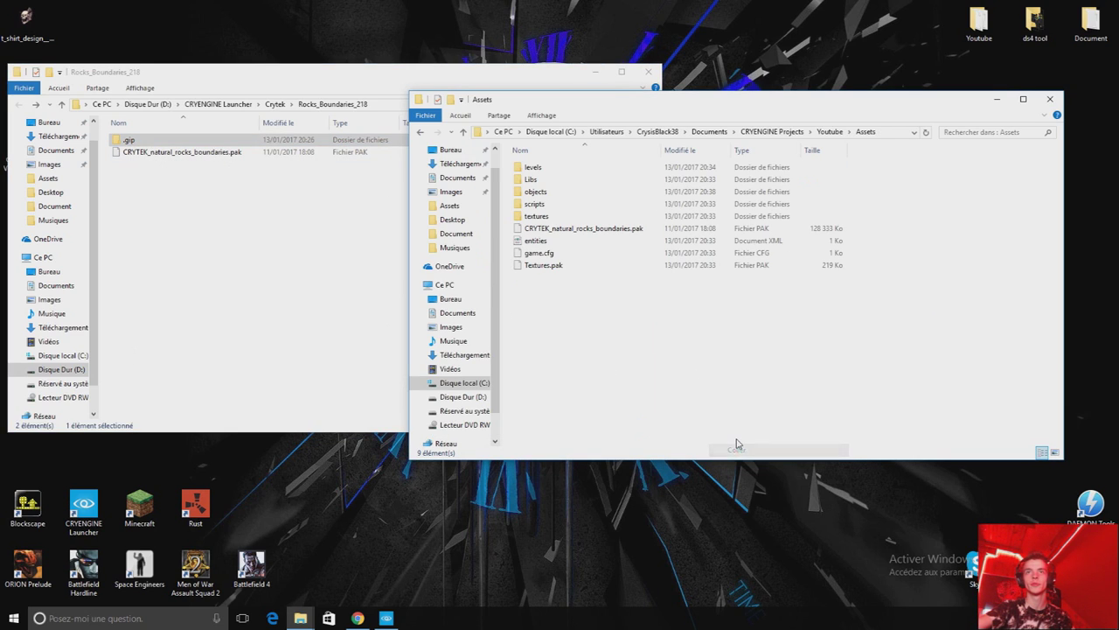
{"action": "left_click", "coordinate": [916, 85]}
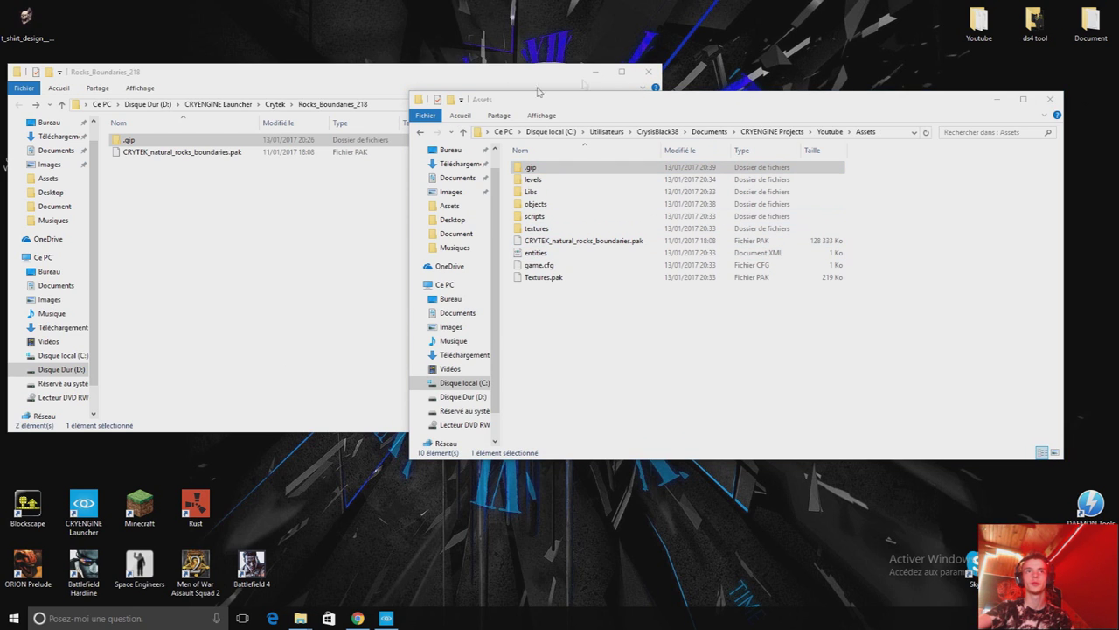
{"action": "left_click", "coordinate": [648, 71]}
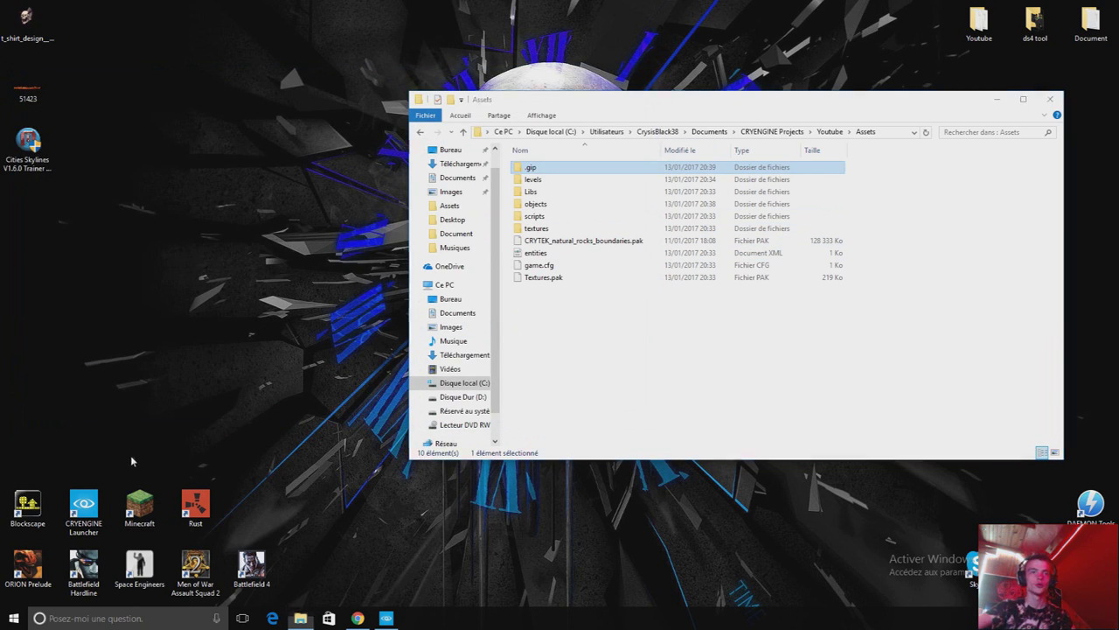
Switch back to the CRYENGINE Launcher and launch the editor for the Youtube project.
{"action": "double_click", "coordinate": [83, 508]}
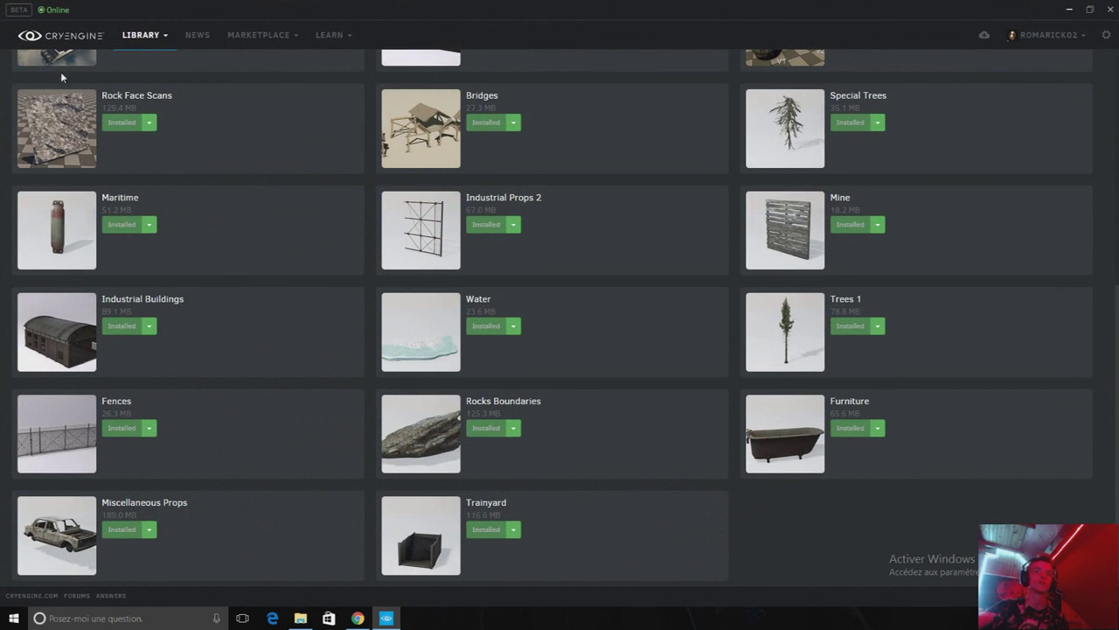
{"action": "left_click", "coordinate": [87, 39]}
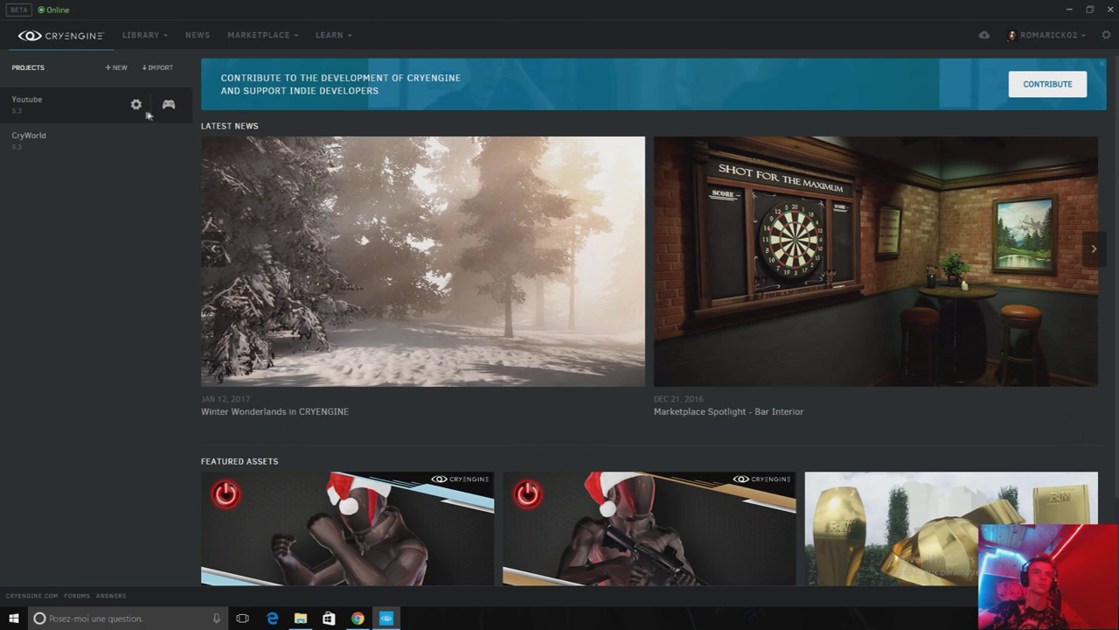
{"action": "left_click", "coordinate": [136, 104]}
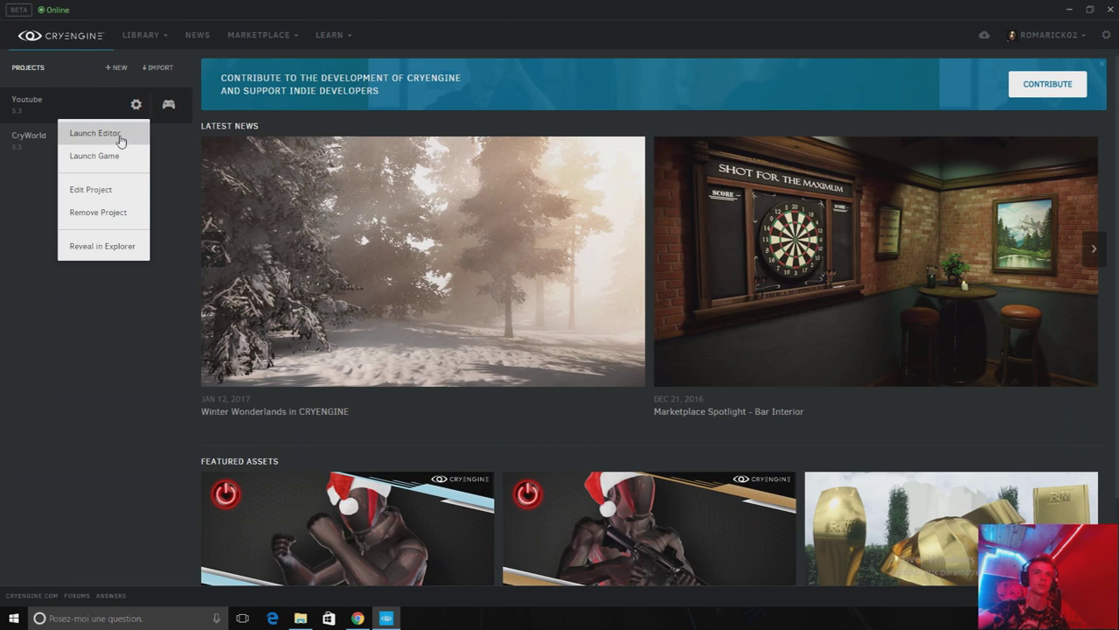
{"action": "left_click", "coordinate": [94, 133]}
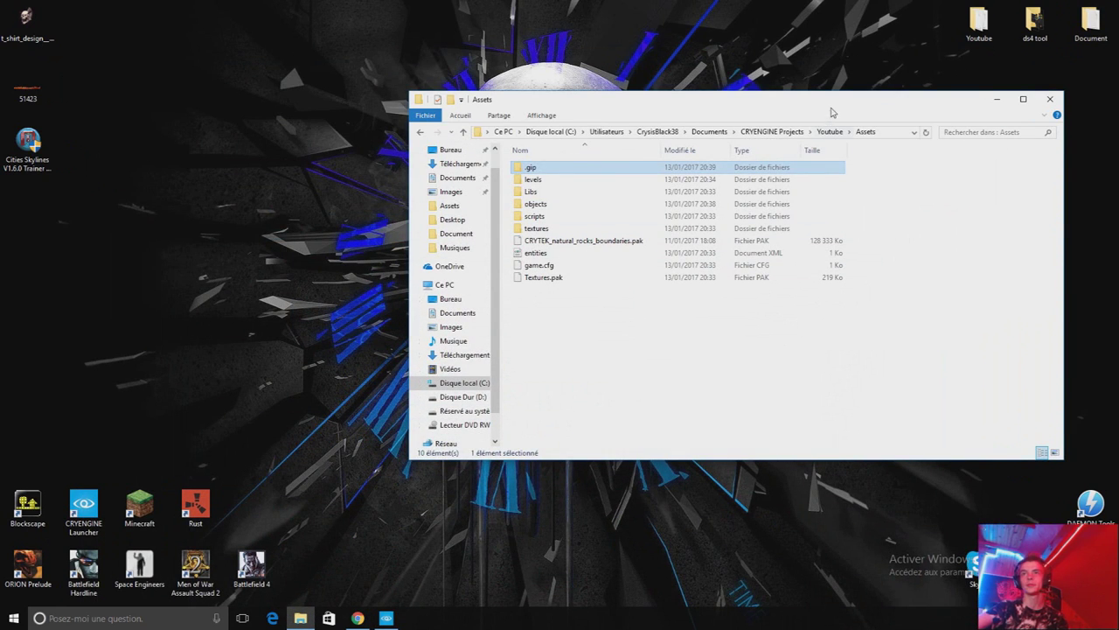
Minimise the CRYENGINE Launcher and open the Youtube level in the Sandbox editor.
{"action": "left_click_drag", "start_coordinate": [830, 106], "coordinate": [967, 84]}
{"action": "left_click", "coordinate": [894, 66]}
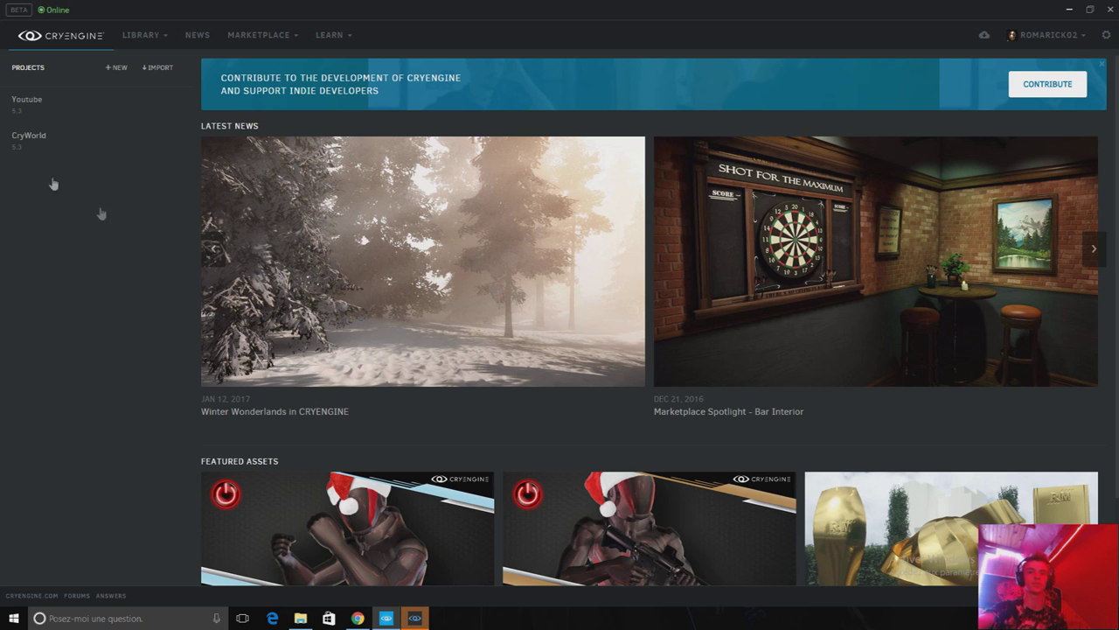
{"action": "left_click", "coordinate": [1072, 12]}
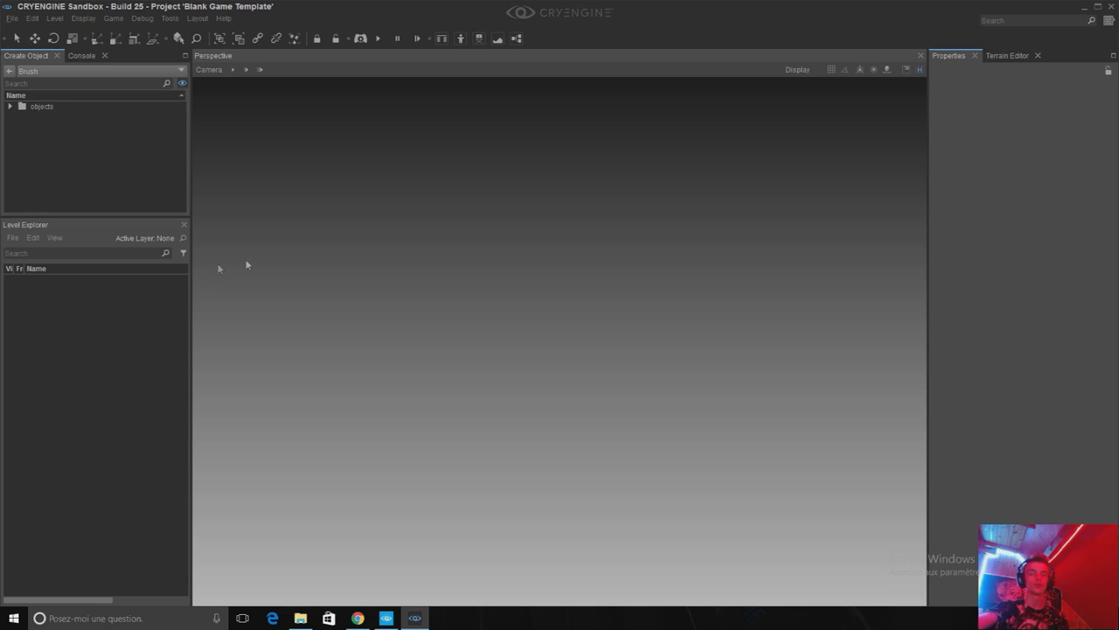
{"action": "left_click", "coordinate": [12, 17]}
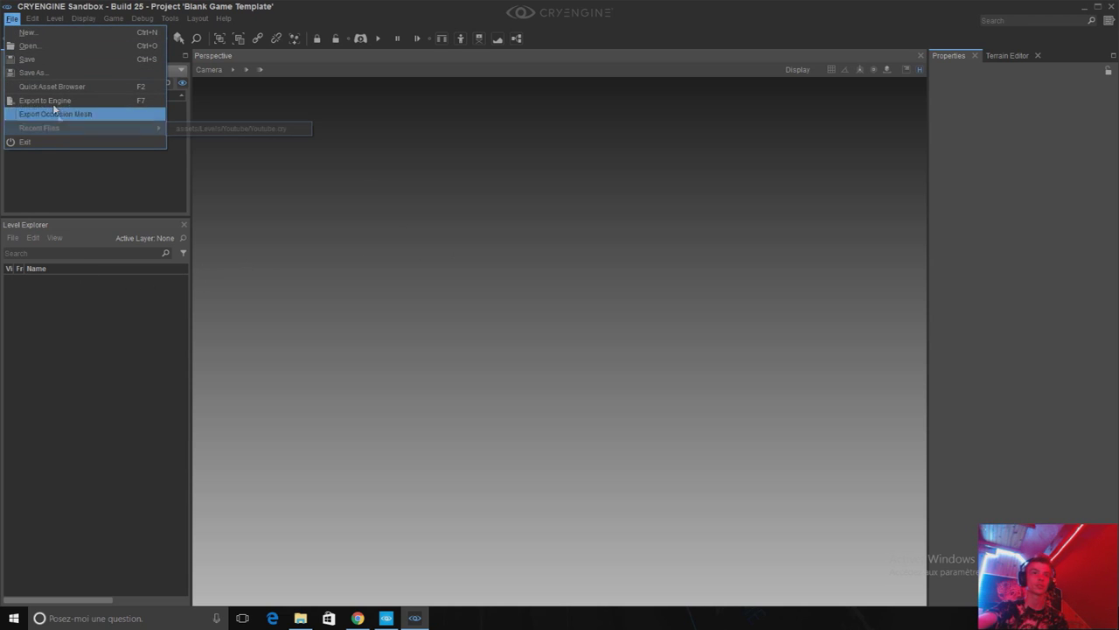
{"action": "left_click", "coordinate": [44, 47]}
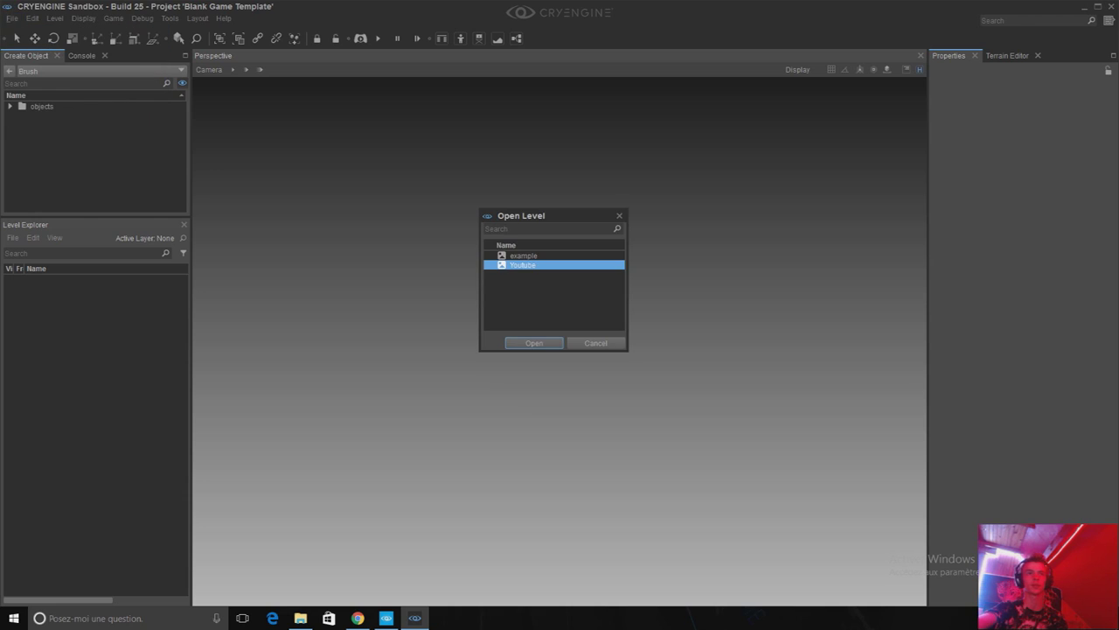
{"action": "left_click", "coordinate": [535, 342]}
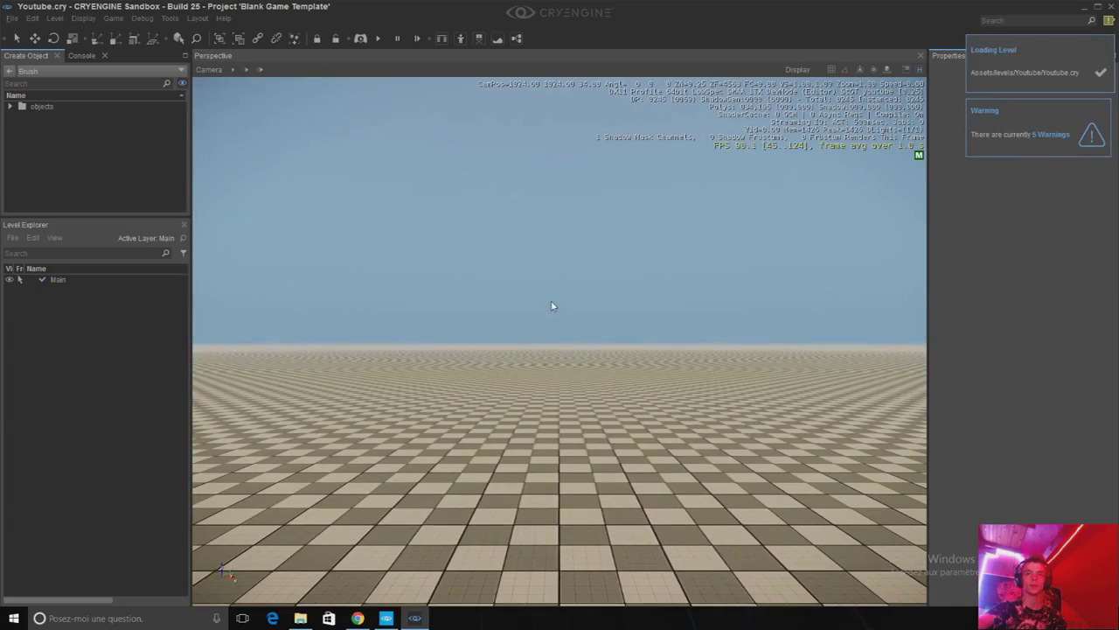
Examine the imported brush folders under objects, including aaa_crytek_assets with its natural and rocks_boundaries subfolders.
{"action": "right_click_drag", "start_coordinate": [551, 305], "coordinate": [494, 442]}
{"action": "key", "text": "s"}
{"action": "key", "text": "s"}
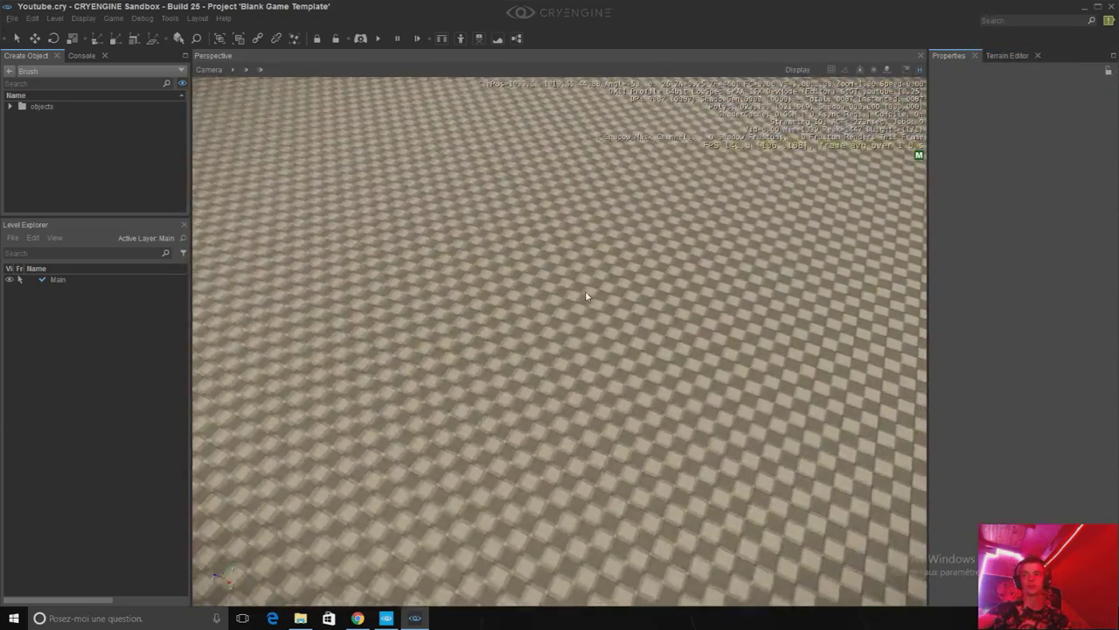
{"action": "key", "text": "w"}
{"action": "right_click_drag", "start_coordinate": [587, 297], "coordinate": [717, 266]}
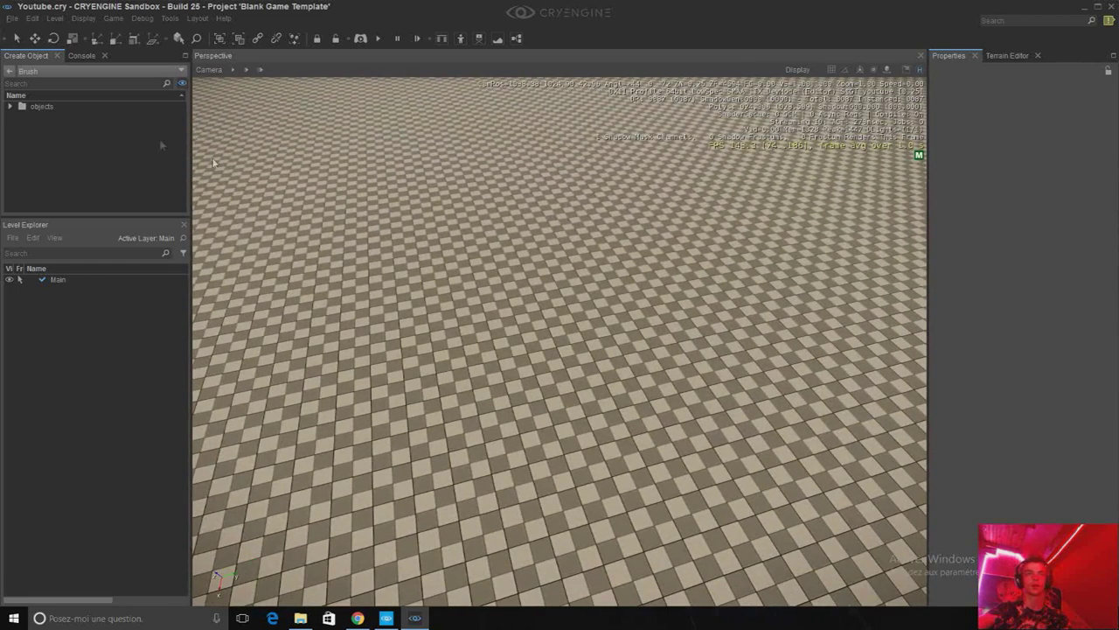
{"action": "left_click", "coordinate": [11, 106]}
{"action": "left_click", "coordinate": [21, 125]}
{"action": "left_click", "coordinate": [32, 135]}
{"action": "left_click", "coordinate": [22, 117]}
{"action": "left_click", "coordinate": [23, 116]}
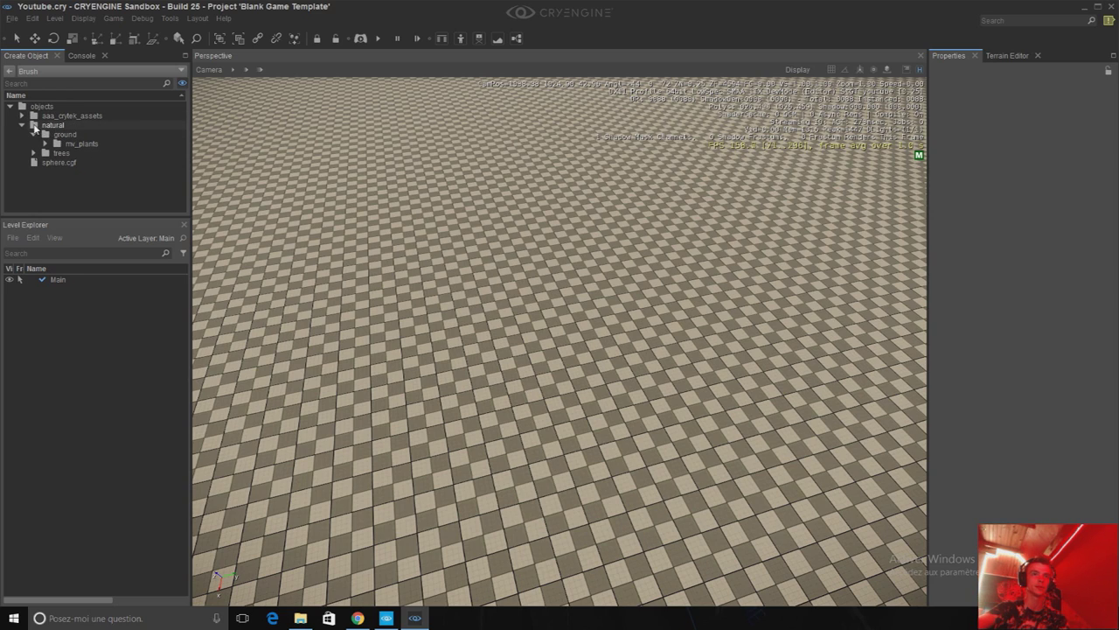
{"action": "left_click", "coordinate": [22, 116]}
{"action": "left_click", "coordinate": [33, 125]}
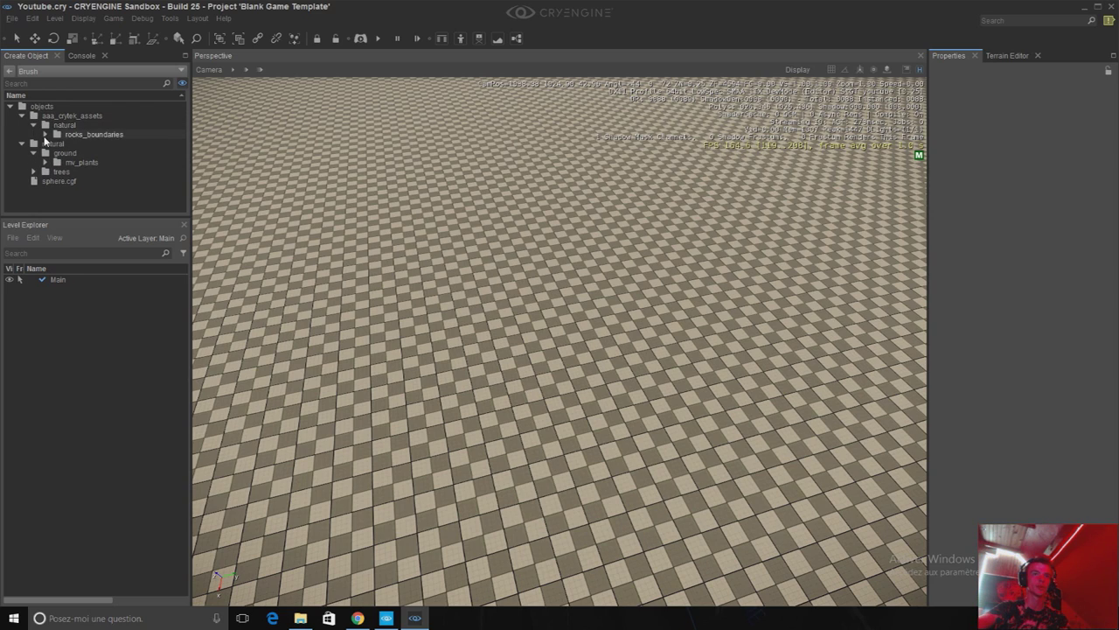
{"action": "left_click", "coordinate": [40, 143]}
{"action": "left_click", "coordinate": [45, 135]}
{"action": "left_click", "coordinate": [44, 135]}
{"action": "left_click", "coordinate": [44, 134]}
{"action": "left_click", "coordinate": [44, 135]}
{"action": "left_click", "coordinate": [22, 116]}
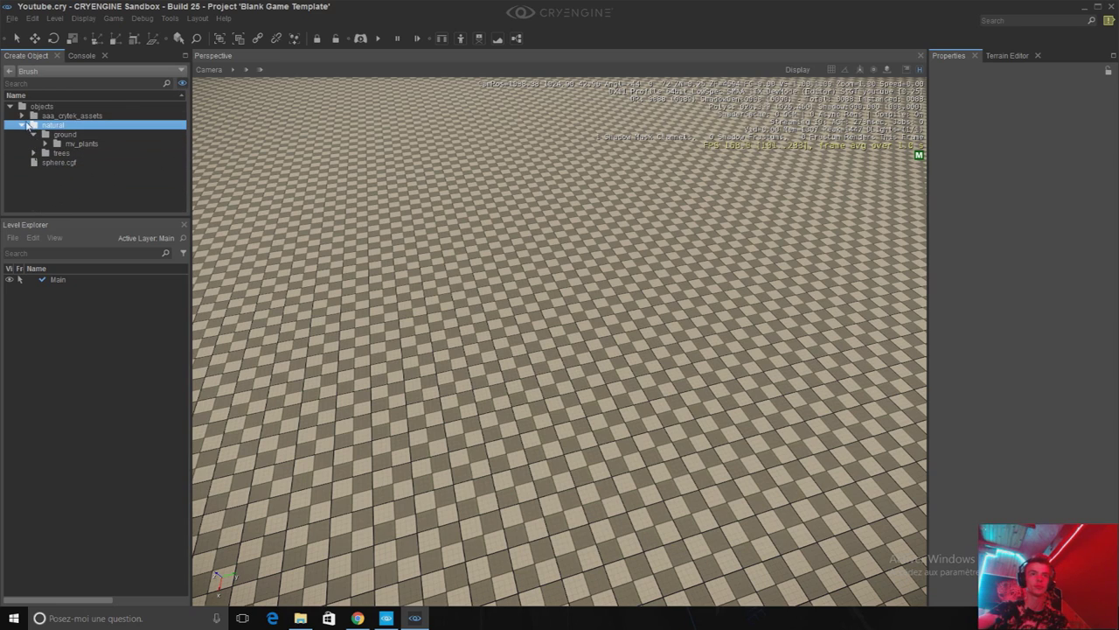
Examine the ground and trees subfolders of the natural brush folder and look across the level's terrain.
{"action": "left_click", "coordinate": [34, 135]}
{"action": "left_click", "coordinate": [34, 135]}
{"action": "left_click", "coordinate": [35, 135]}
{"action": "left_click", "coordinate": [34, 143]}
{"action": "left_click", "coordinate": [34, 144]}
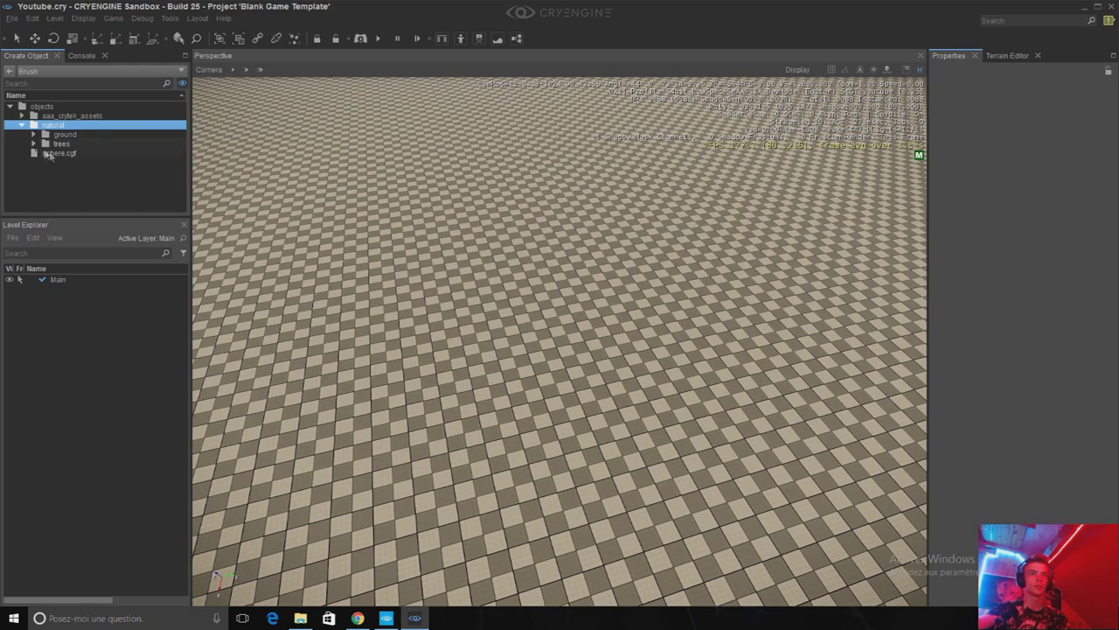
{"action": "right_click_drag", "start_coordinate": [591, 312], "coordinate": [612, 234]}
{"action": "key", "text": "w"}
{"action": "key", "text": "a"}
{"action": "key", "text": "s"}
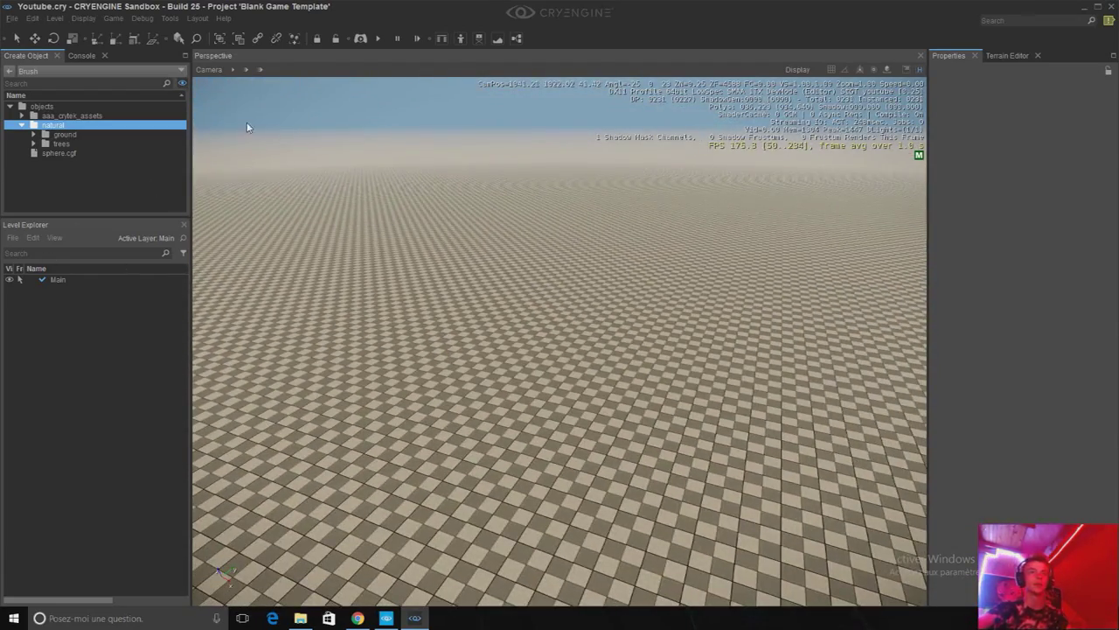
Place the mv_barley_patch.cgf brush from natural/ground/mv_plants on the terrain and inspect it up close.
{"action": "left_click", "coordinate": [34, 134]}
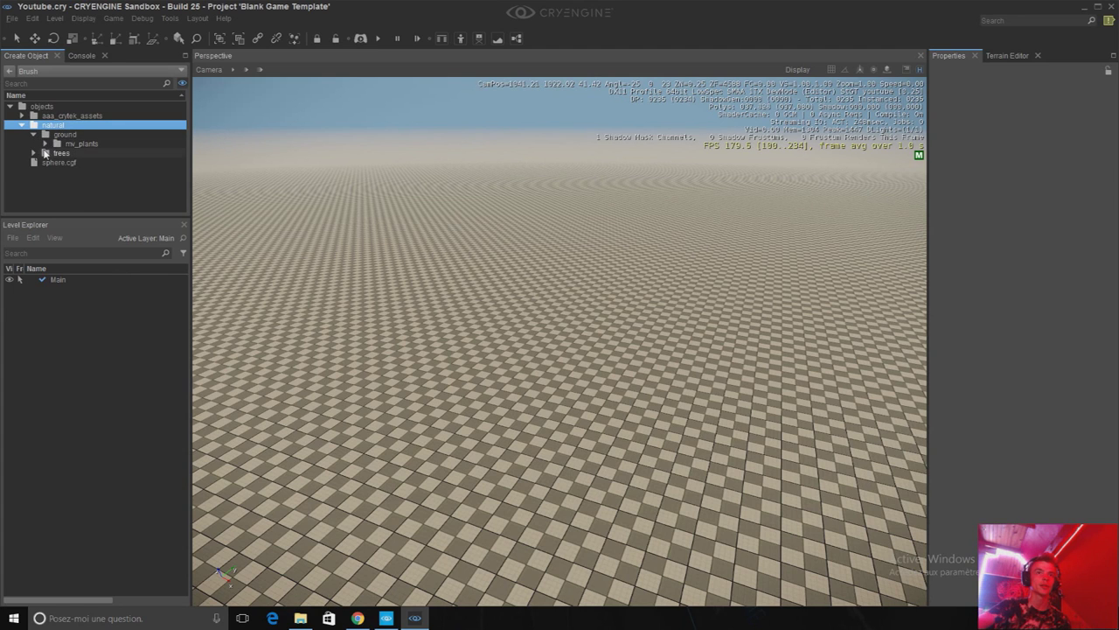
{"action": "left_click", "coordinate": [46, 143]}
{"action": "left_click", "coordinate": [80, 155]}
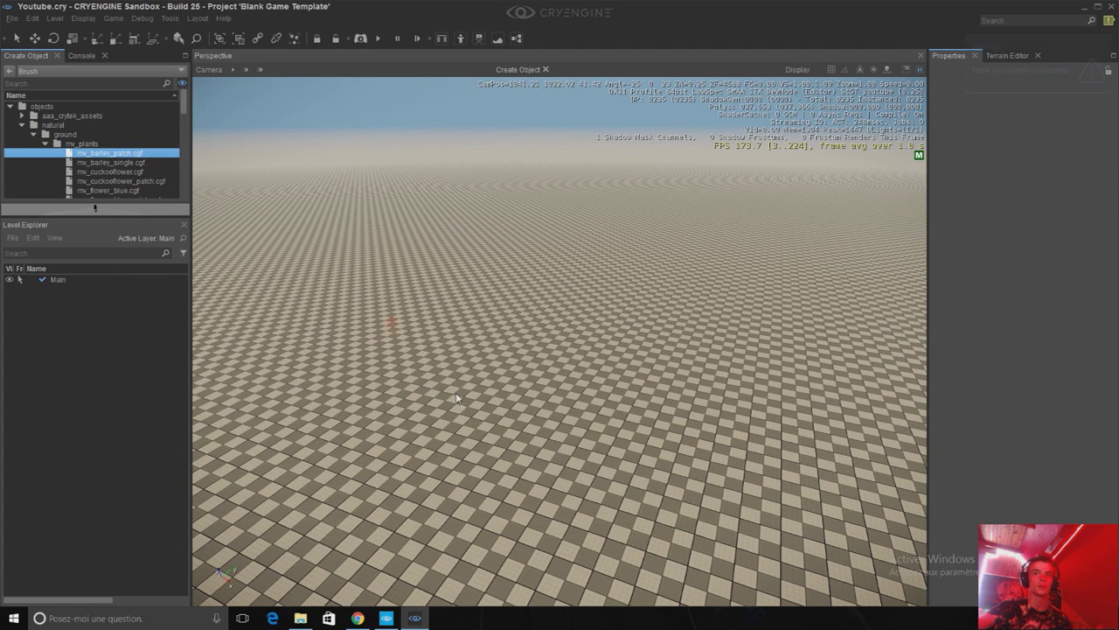
{"action": "left_click", "coordinate": [484, 447]}
{"action": "key", "text": "w"}
{"action": "right_click_drag", "start_coordinate": [490, 442], "coordinate": [536, 426]}
{"action": "left_click", "coordinate": [679, 434]}
{"action": "key", "text": "w"}
{"action": "right_click_drag", "start_coordinate": [679, 435], "coordinate": [768, 331]}
{"action": "key", "text": "a"}
{"action": "left_click", "coordinate": [613, 377]}
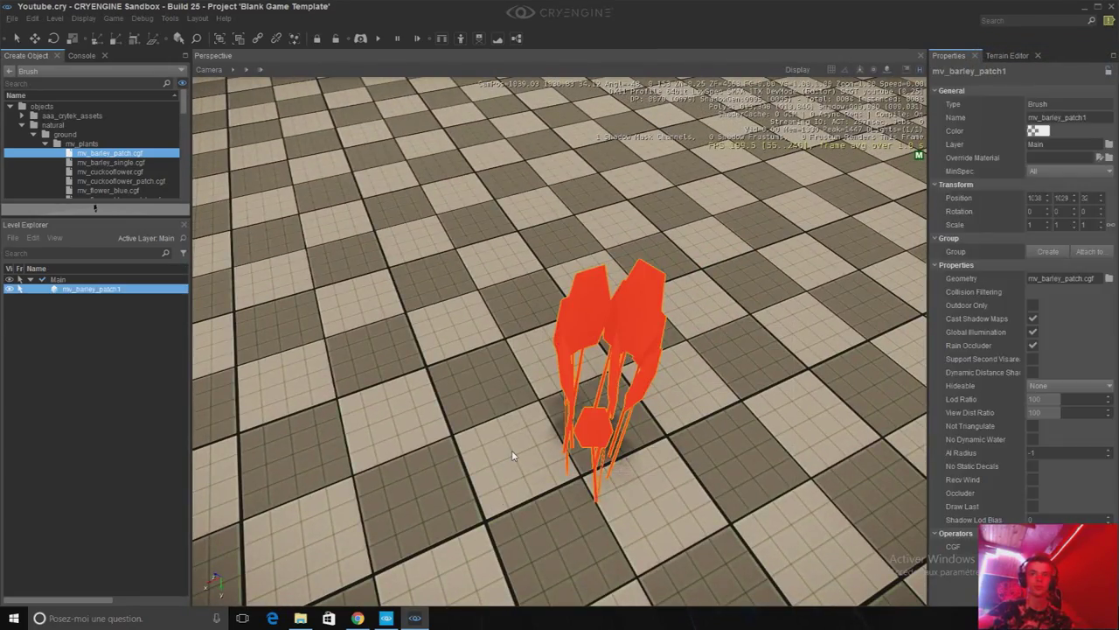
Delete the barley patch, place the mv_flower_white.cgf brush on the terrain and inspect it up close.
{"action": "key", "text": "Delete"}
{"action": "scroll", "coordinate": [148, 163], "scroll_direction": "down", "scroll_amount": 1}
{"action": "scroll", "coordinate": [149, 162], "scroll_direction": "down", "scroll_amount": 1}
{"action": "left_click_drag", "start_coordinate": [149, 162], "coordinate": [481, 389]}
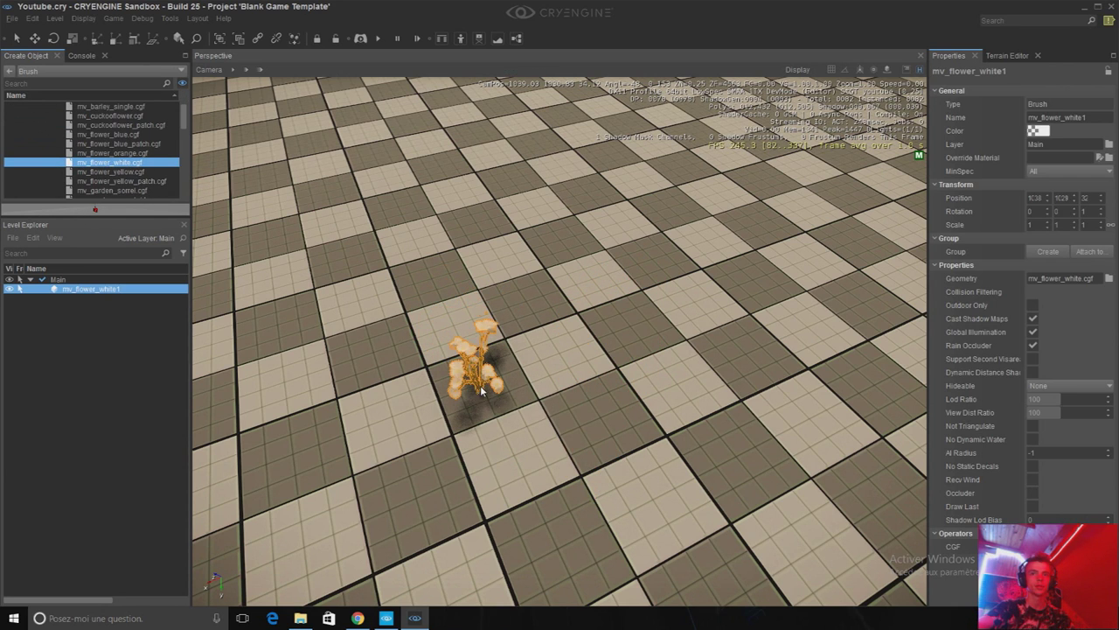
{"action": "left_click", "coordinate": [486, 395]}
{"action": "key", "text": "w"}
{"action": "right_click_drag", "start_coordinate": [486, 396], "coordinate": [623, 341]}
{"action": "key", "text": "w"}
{"action": "key", "text": "d"}
{"action": "key", "text": "s"}
{"action": "left_click", "coordinate": [612, 346]}
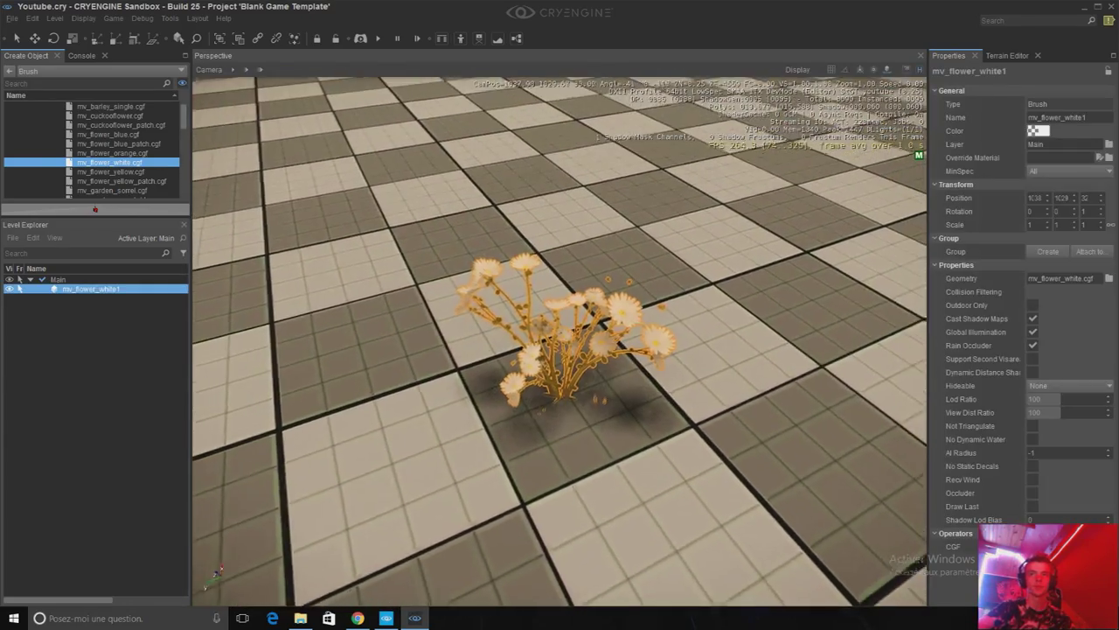
Delete the white flower brush from the level and look over the empty terrain.
{"action": "key", "text": "Delete"}
{"action": "right_click_drag", "start_coordinate": [647, 328], "coordinate": [691, 320]}
{"action": "key", "text": "s"}
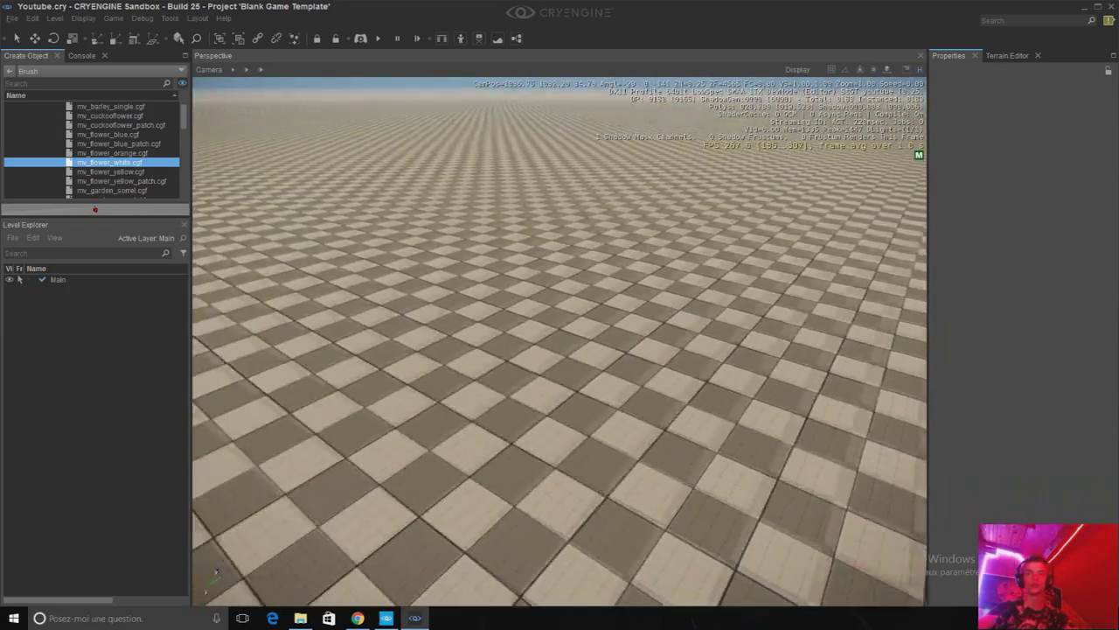
{"action": "scroll", "coordinate": [574, 340], "scroll_direction": "down", "scroll_amount": 5}
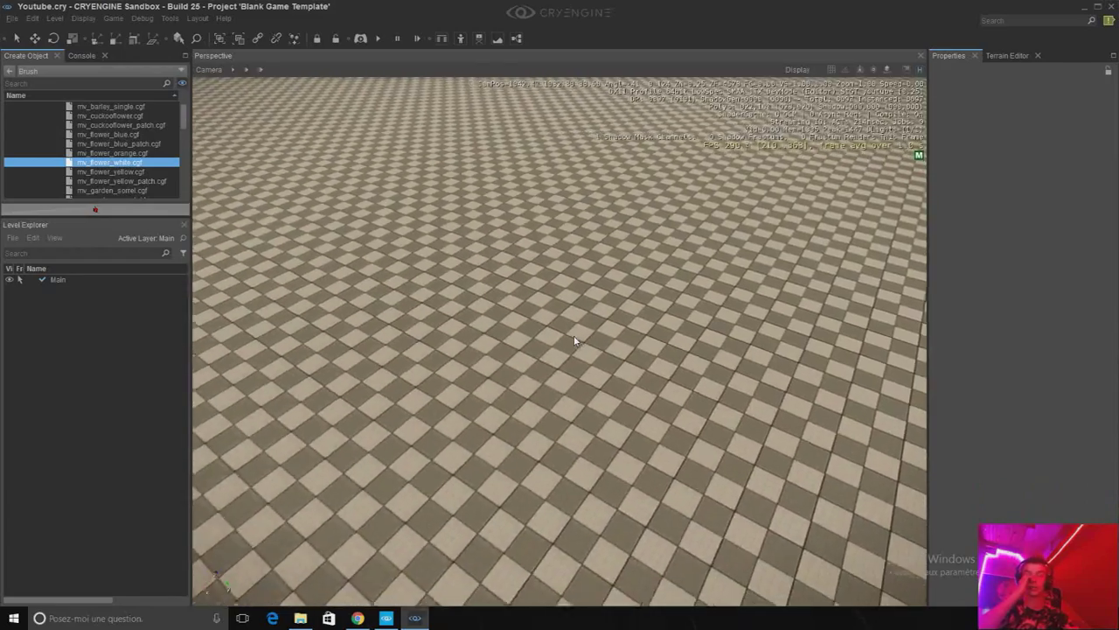
{"action": "right_click_drag", "start_coordinate": [574, 340], "coordinate": [574, 337]}
{"action": "scroll", "coordinate": [574, 338], "scroll_direction": "down", "scroll_amount": 4}
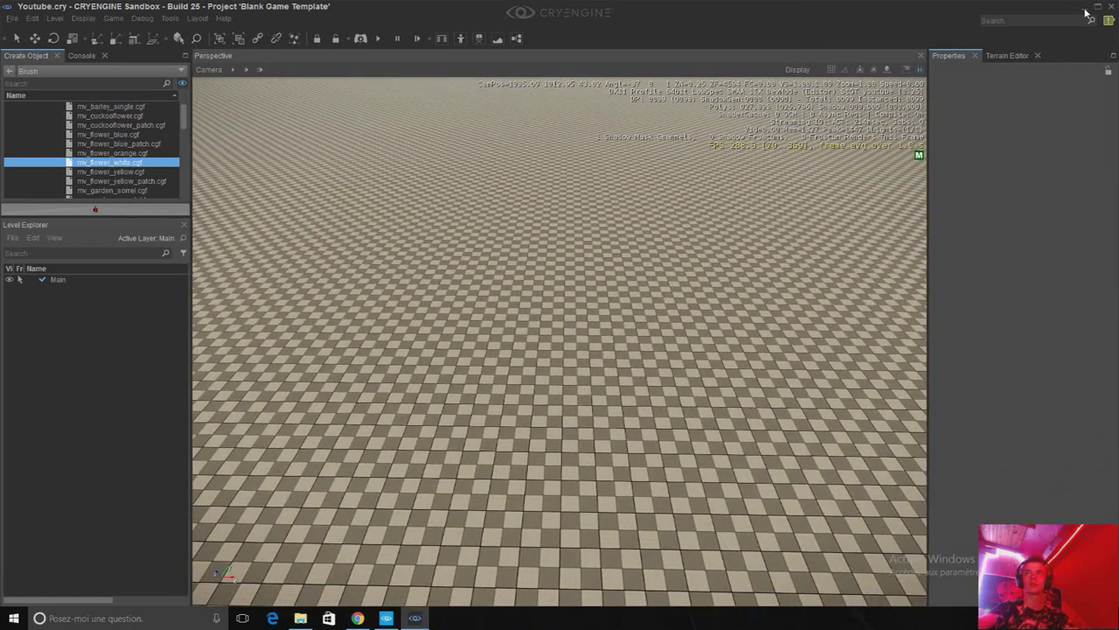
Minimise the editor and review the Youtube project folder and its Assets subfolder in File Explorer.
{"action": "left_click", "coordinate": [1085, 10]}
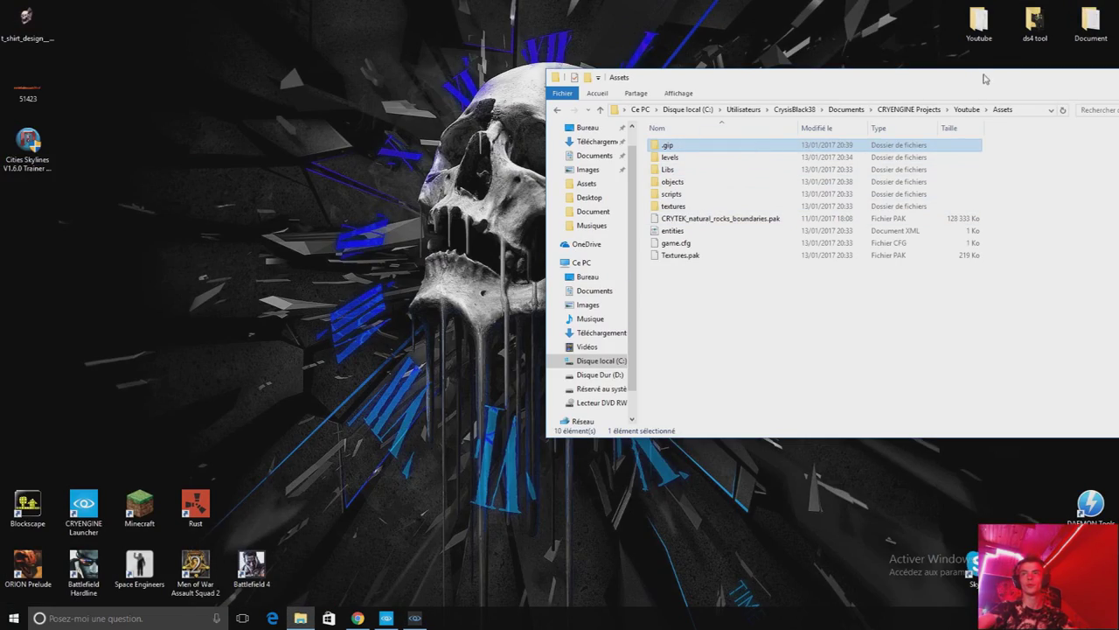
{"action": "left_click_drag", "start_coordinate": [1000, 84], "coordinate": [744, 99]}
{"action": "left_click", "coordinate": [638, 362]}
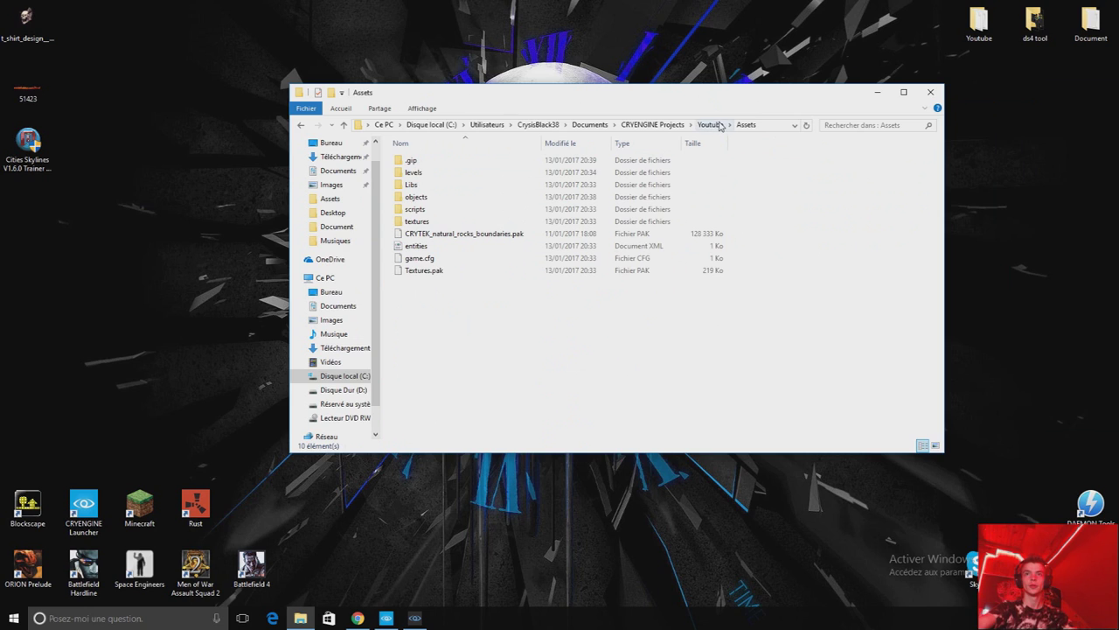
{"action": "left_click", "coordinate": [710, 125]}
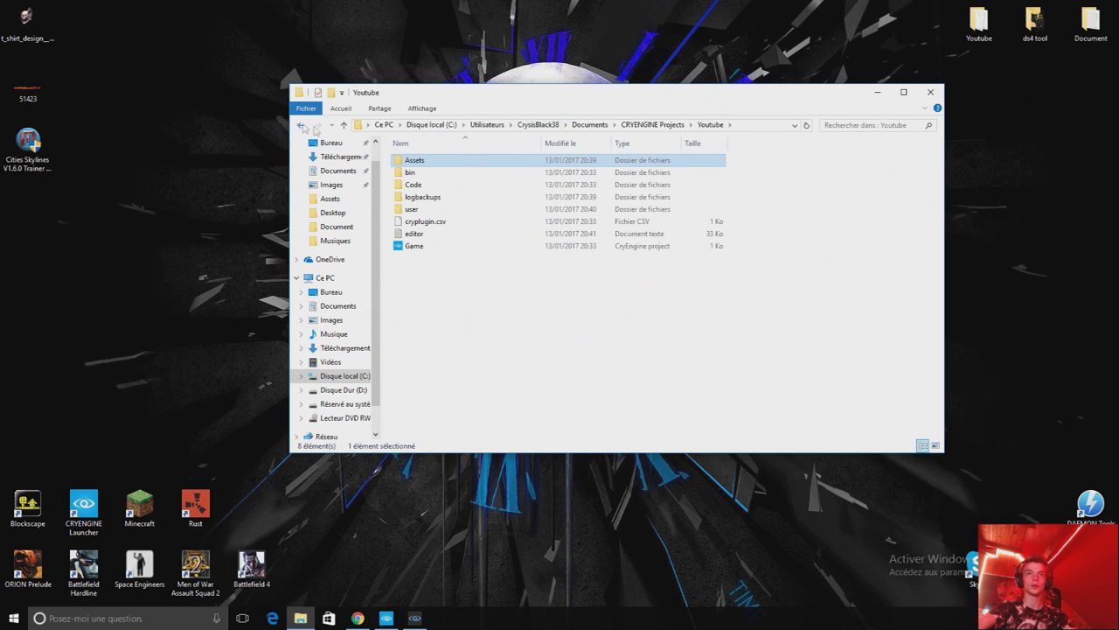
{"action": "double_click", "coordinate": [440, 164]}
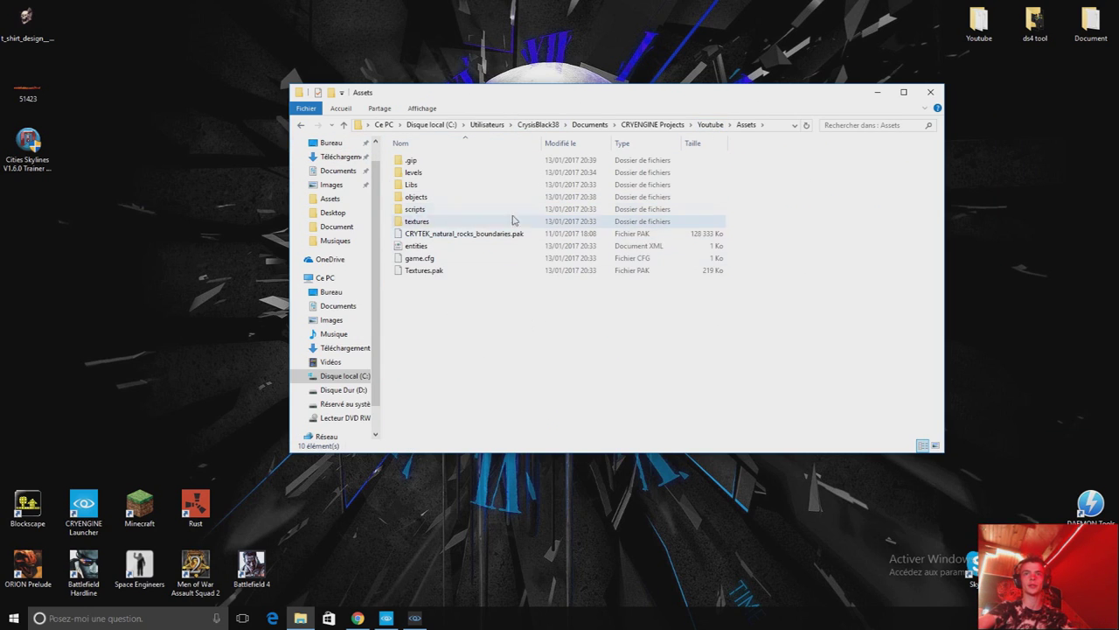
{"action": "left_click", "coordinate": [300, 126]}
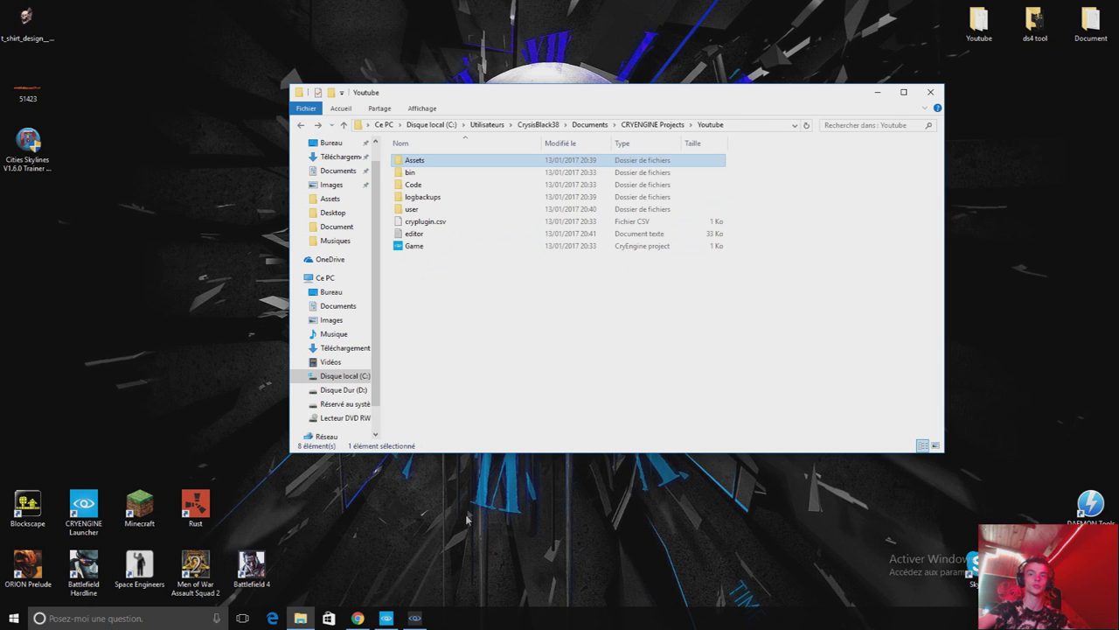
Switch to the CRYENGINE Launcher, look over its featured assets and close it.
{"action": "left_click", "coordinate": [386, 617]}
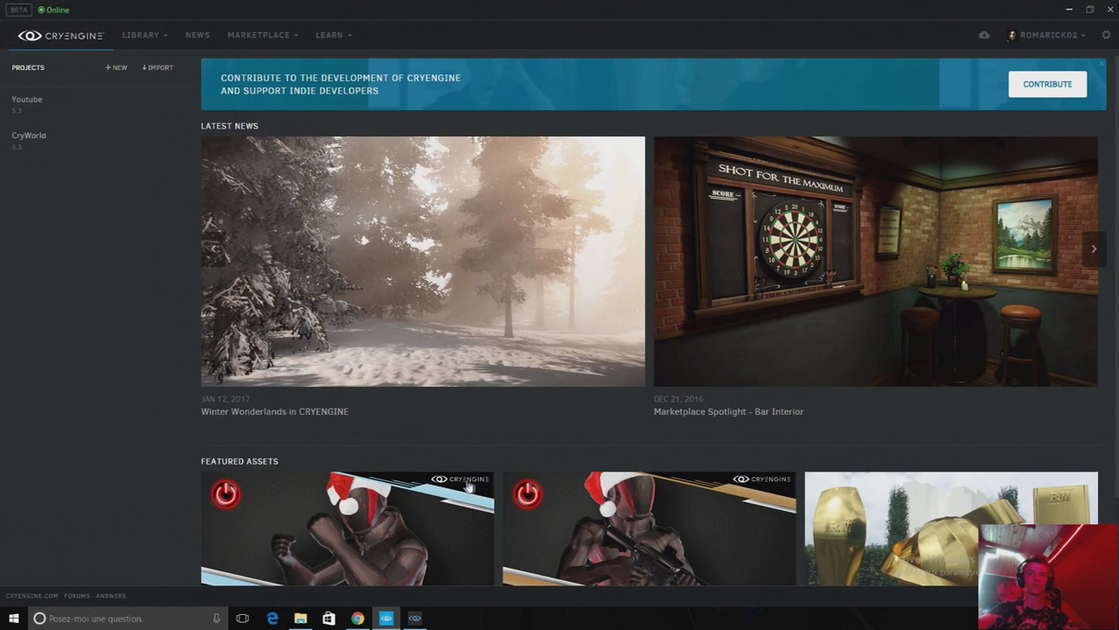
{"action": "scroll", "coordinate": [490, 481], "scroll_direction": "down", "scroll_amount": 1}
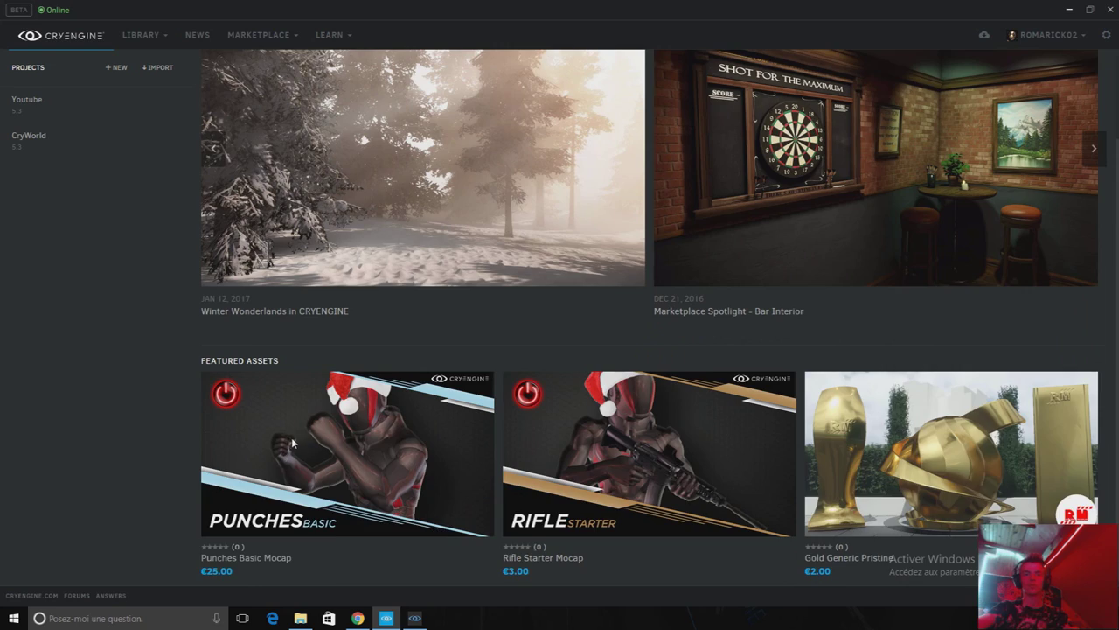
{"action": "scroll", "coordinate": [557, 289], "scroll_direction": "up", "scroll_amount": 1}
{"action": "left_click", "coordinate": [1112, 10]}
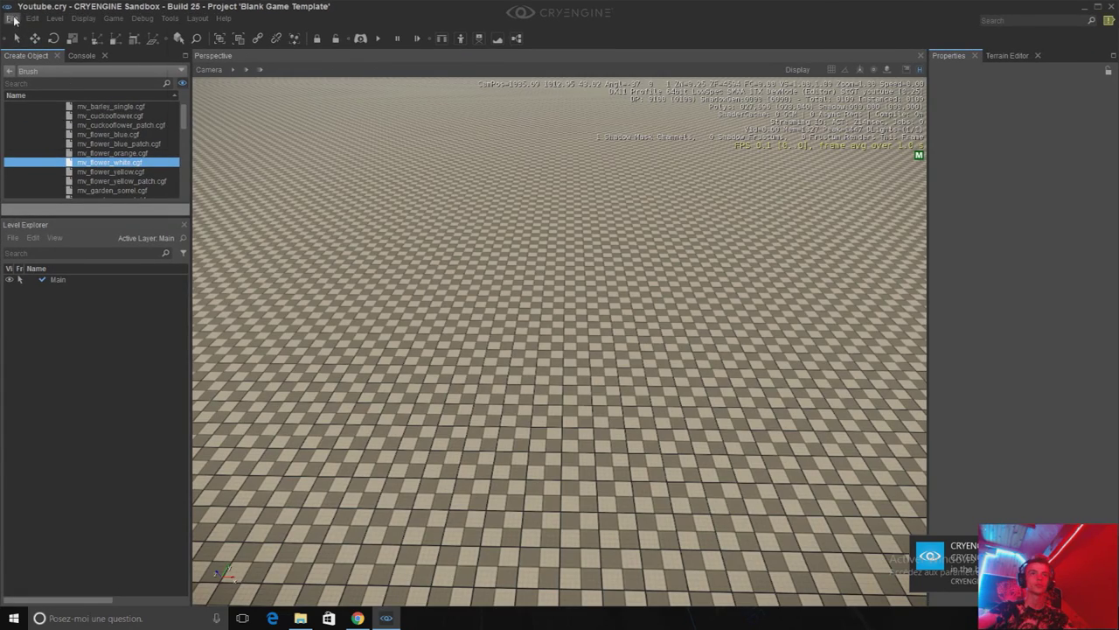
Save the Youtube level, then close the editor and the project's folder window.
{"action": "left_click", "coordinate": [16, 21]}
{"action": "left_click", "coordinate": [30, 59]}
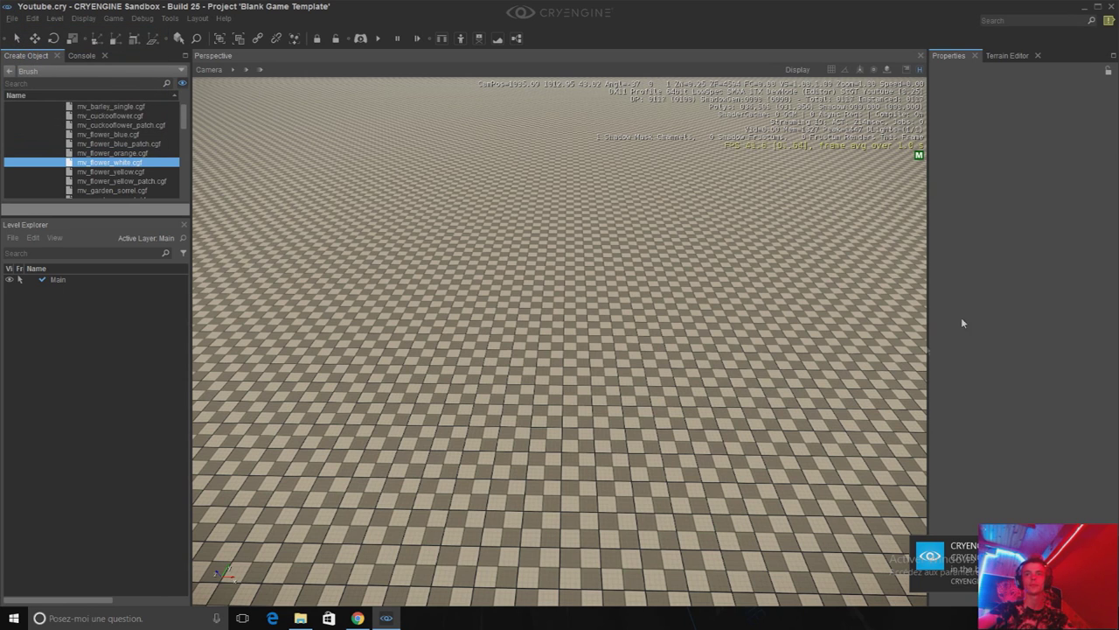
{"action": "left_click", "coordinate": [1113, 11]}
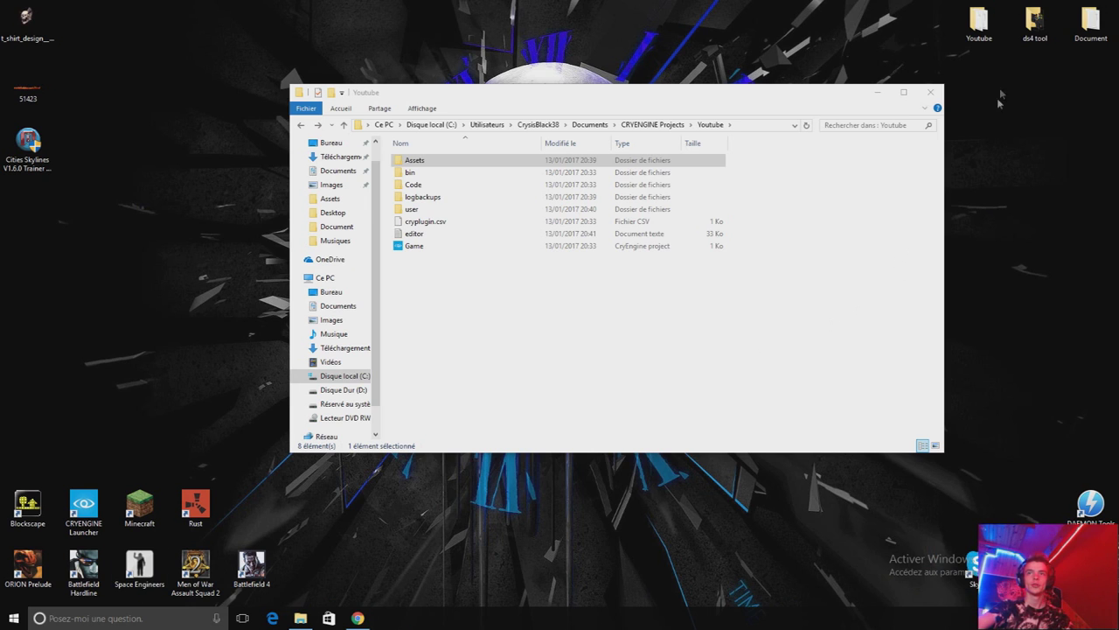
{"action": "left_click", "coordinate": [940, 89]}
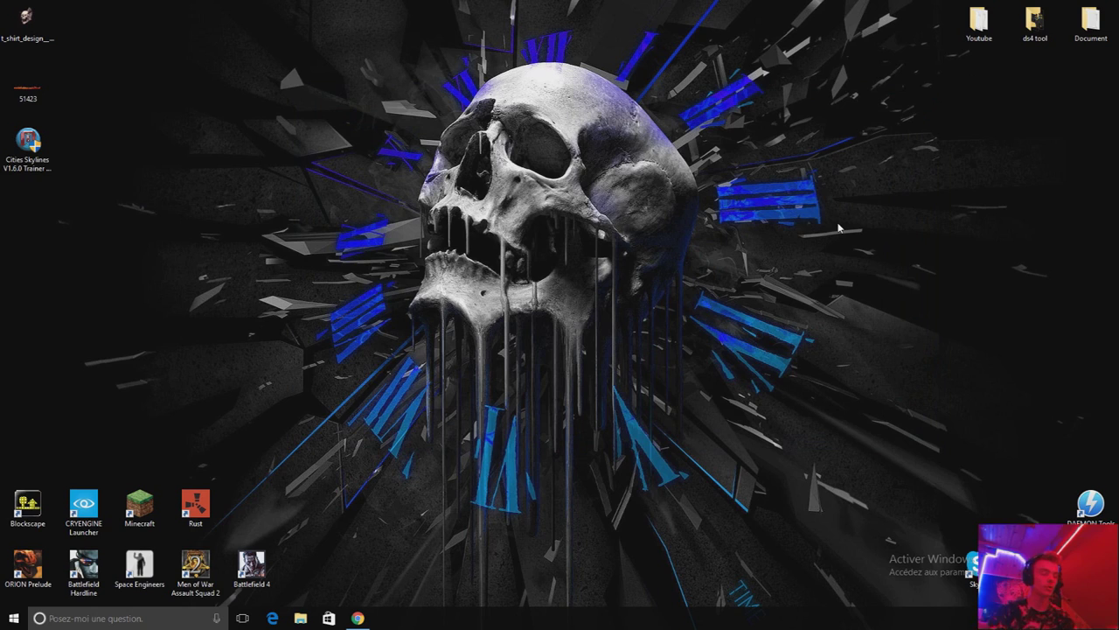